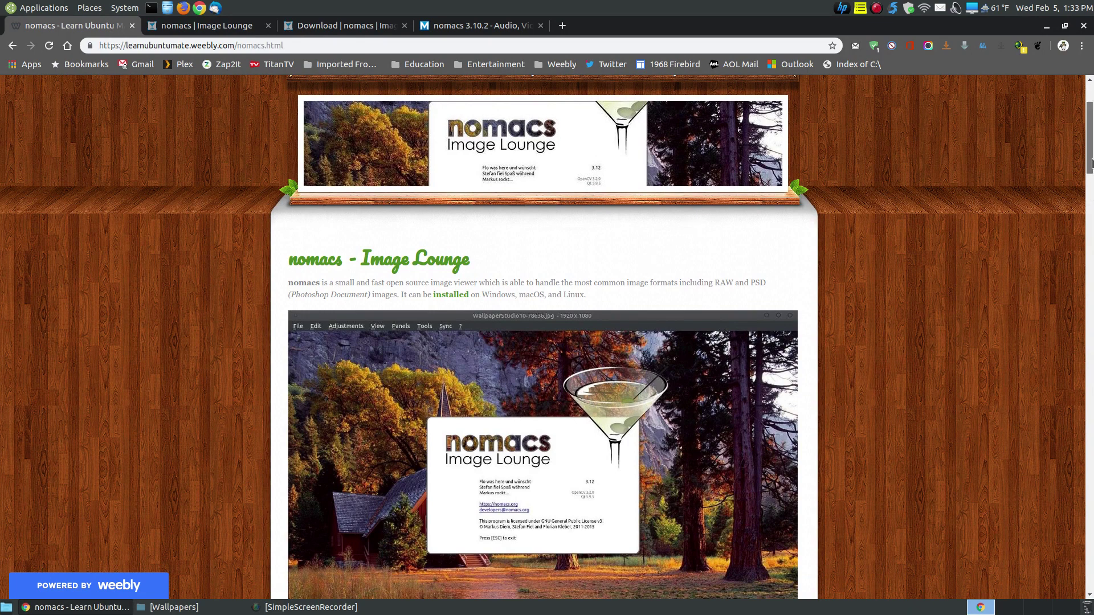
- Review the nomacs introduction on the tutorial page and the description and 3.12 release notes on the nomacs.org home page
left_click_drag(1092, 164, 1092, 175)
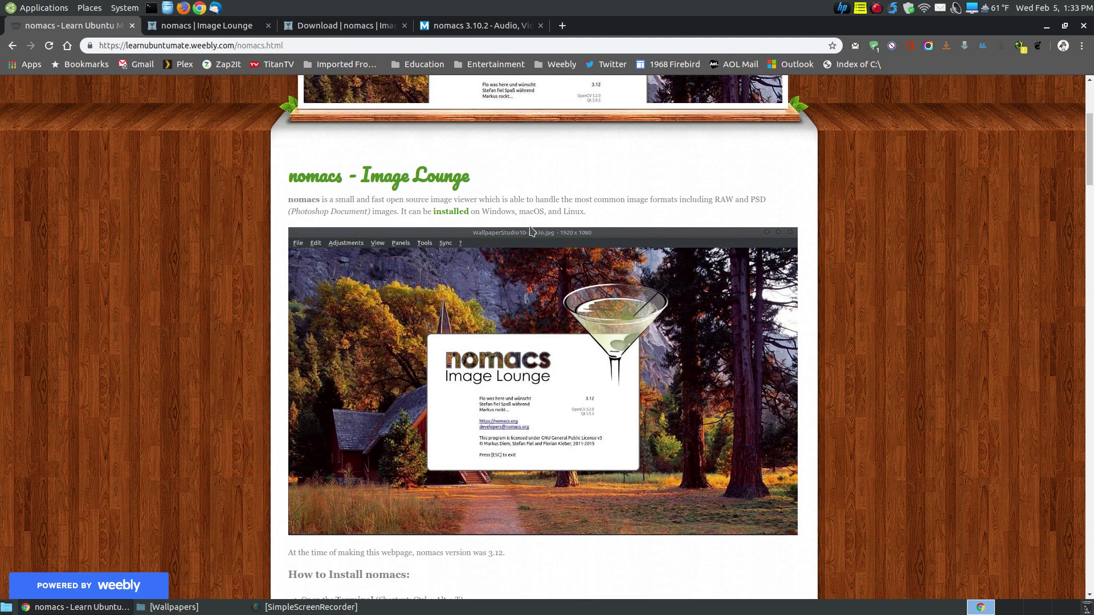
left_click(200, 29)
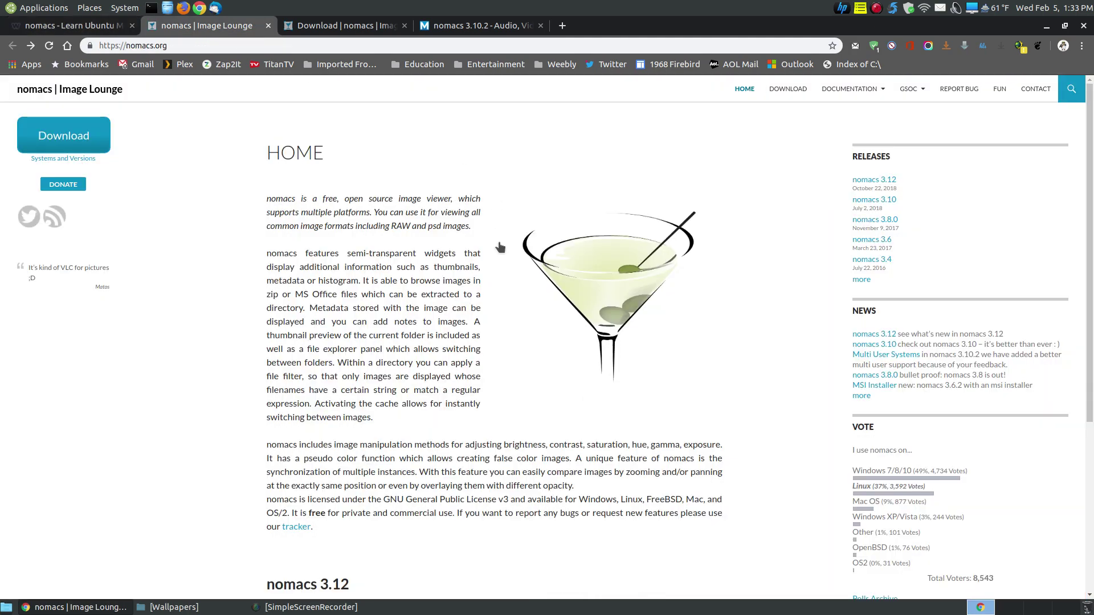
scroll(521, 419, "down", 4)
scroll(521, 420, "down", 2)
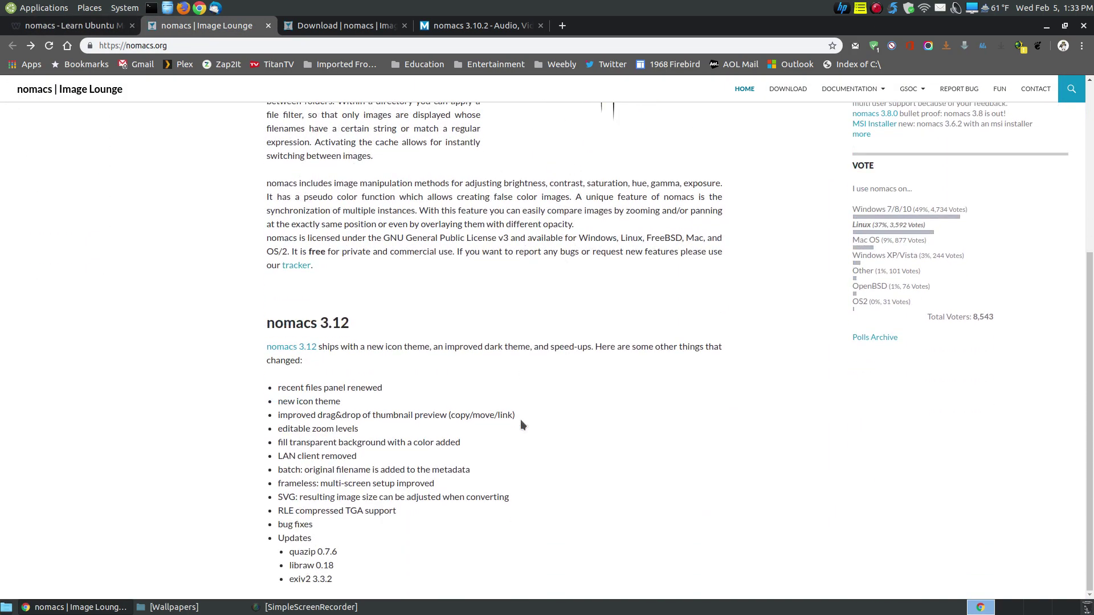
scroll(521, 420, "up", 5)
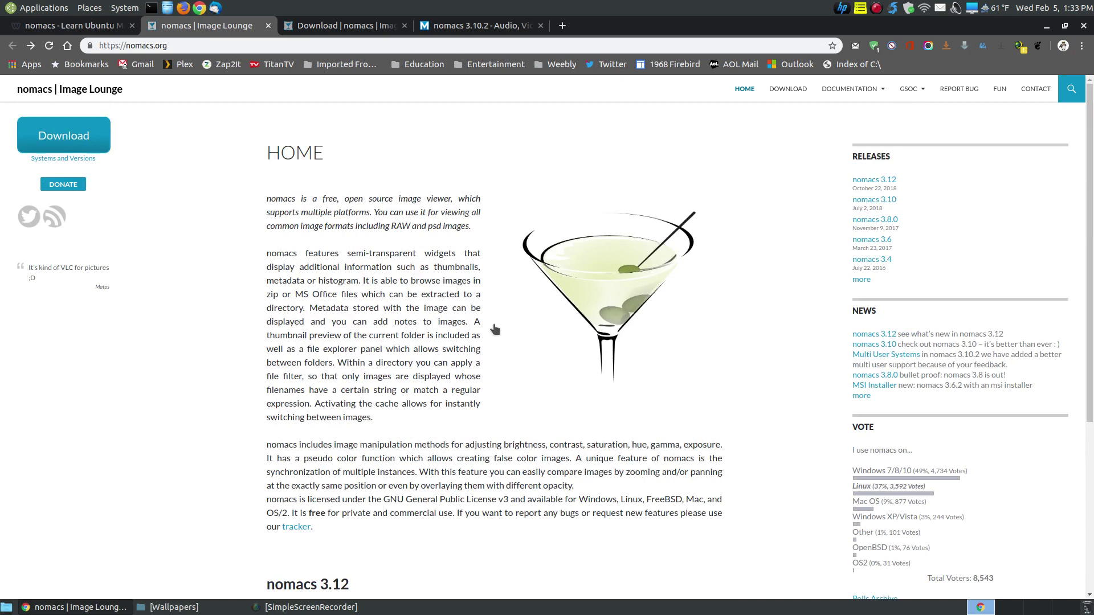
- Check the nomacs.org download page and Macworld's nomacs 3.10.2 download page, and close both pages
left_click(328, 29)
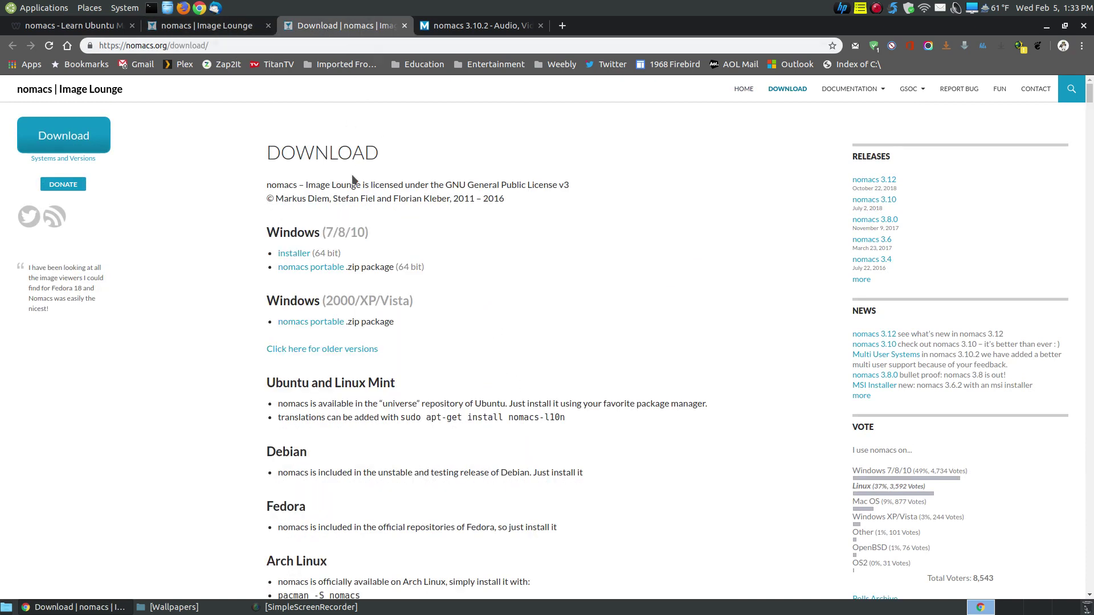
left_click(476, 27)
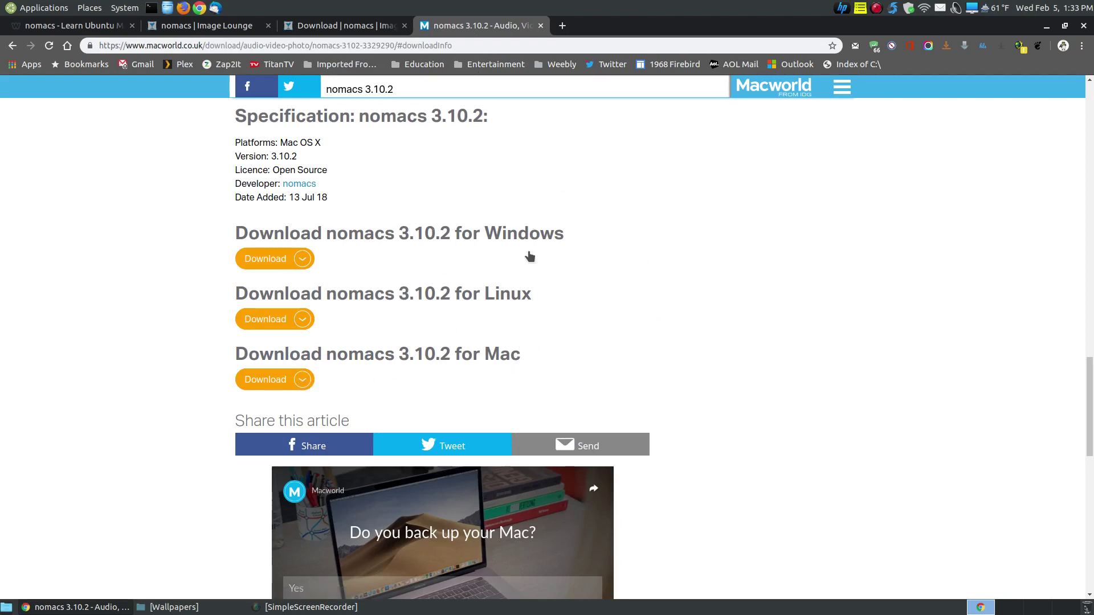
left_click(540, 25)
left_click(405, 26)
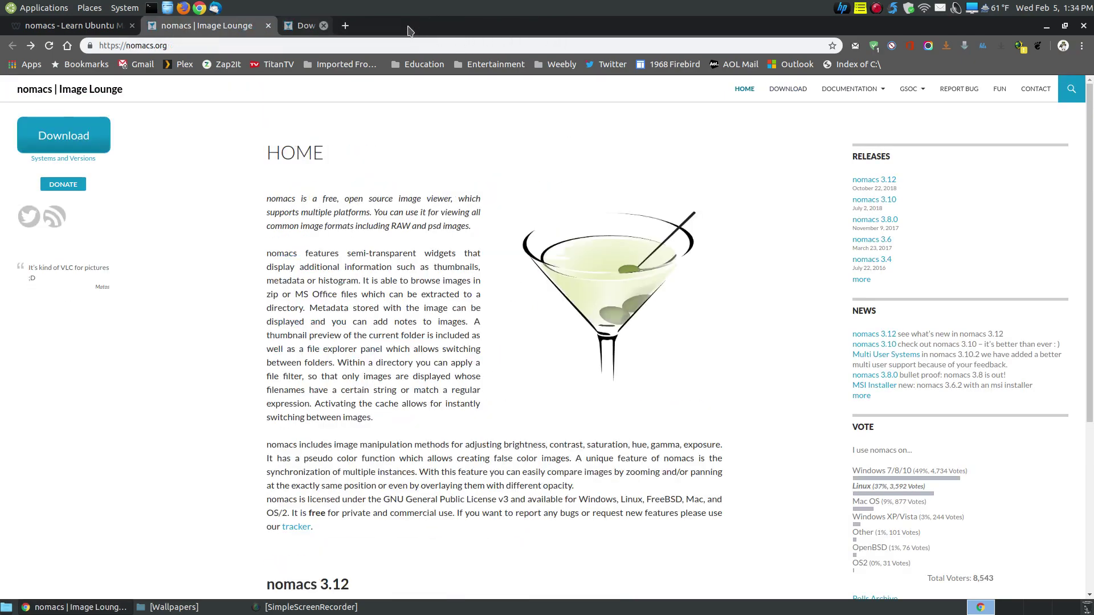
- Return to the Learn Ubuntu MATE nomacs page and examine its installation instructions
left_click(67, 25)
scroll(864, 356, "down", 2)
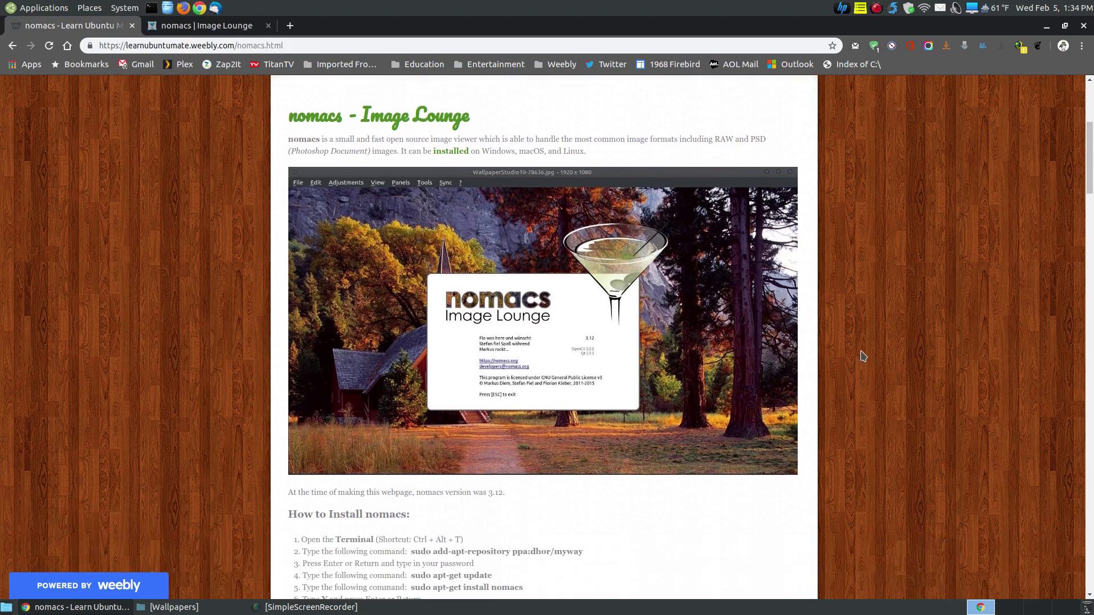
scroll(863, 356, "down", 5)
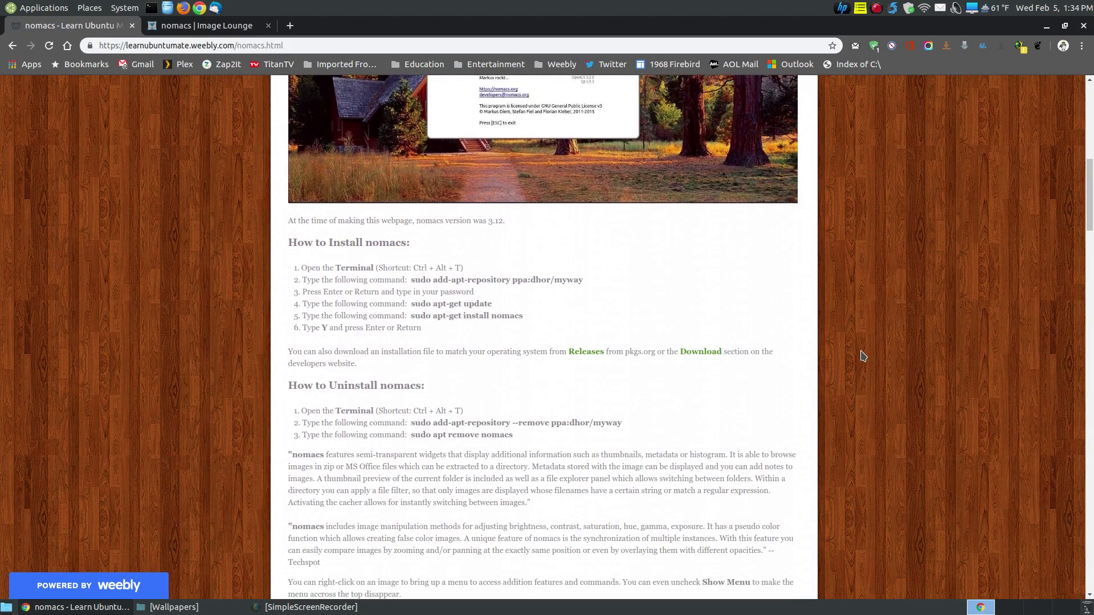
scroll(864, 356, "down", 1)
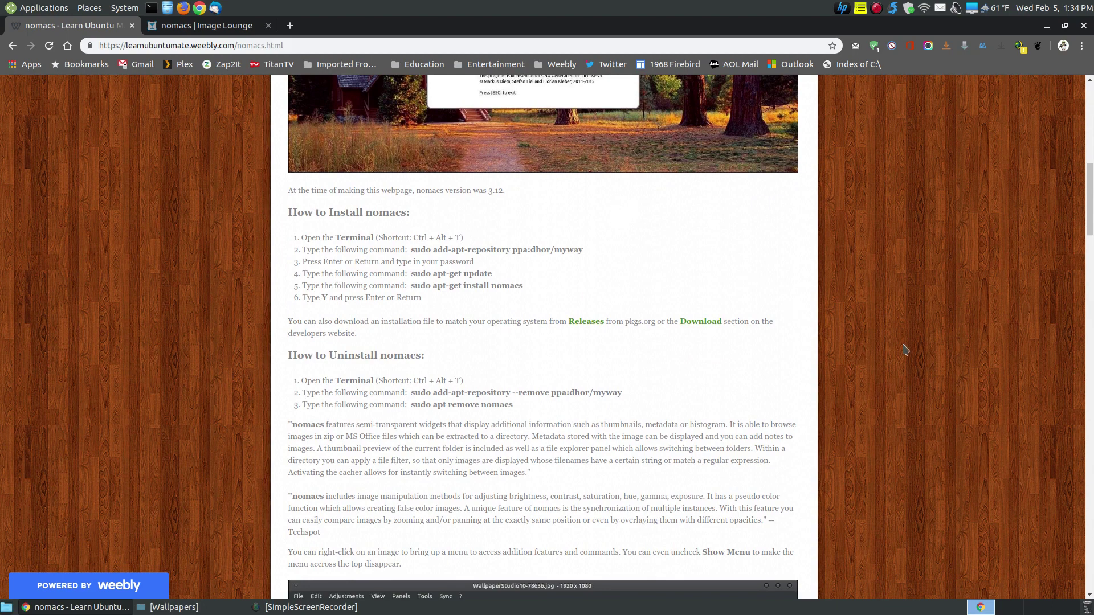
scroll(906, 349, "down", 1)
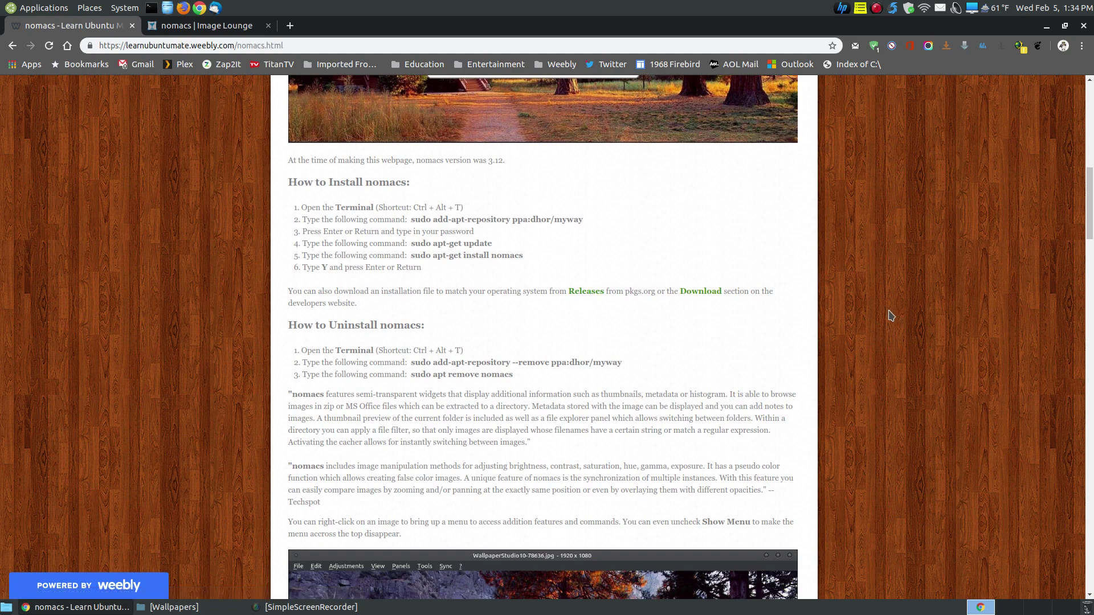
scroll(891, 316, "down", 1)
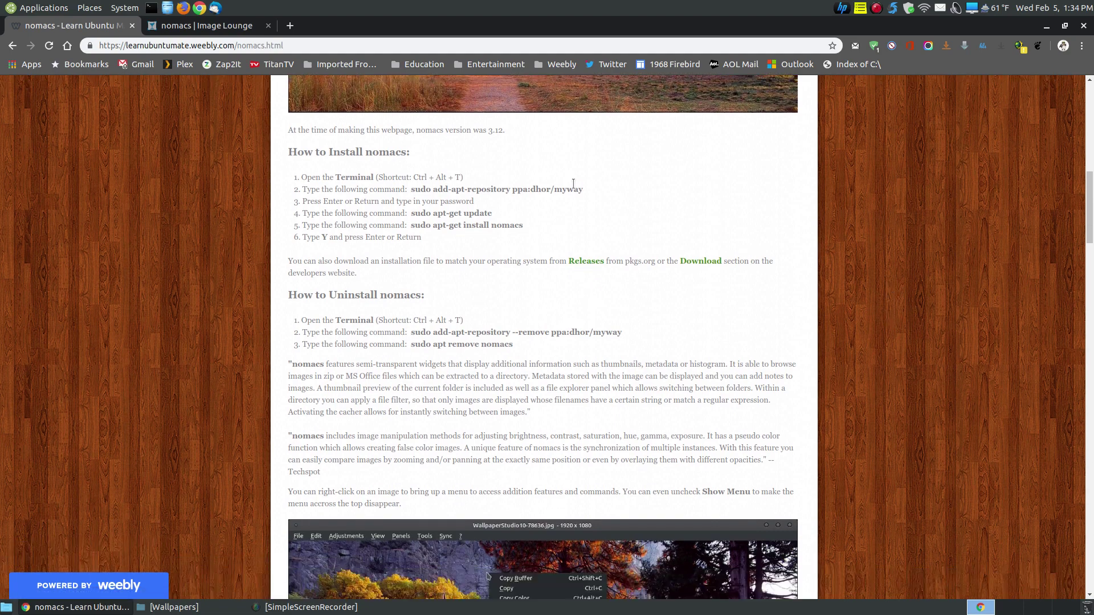
scroll(610, 220, "up", 7)
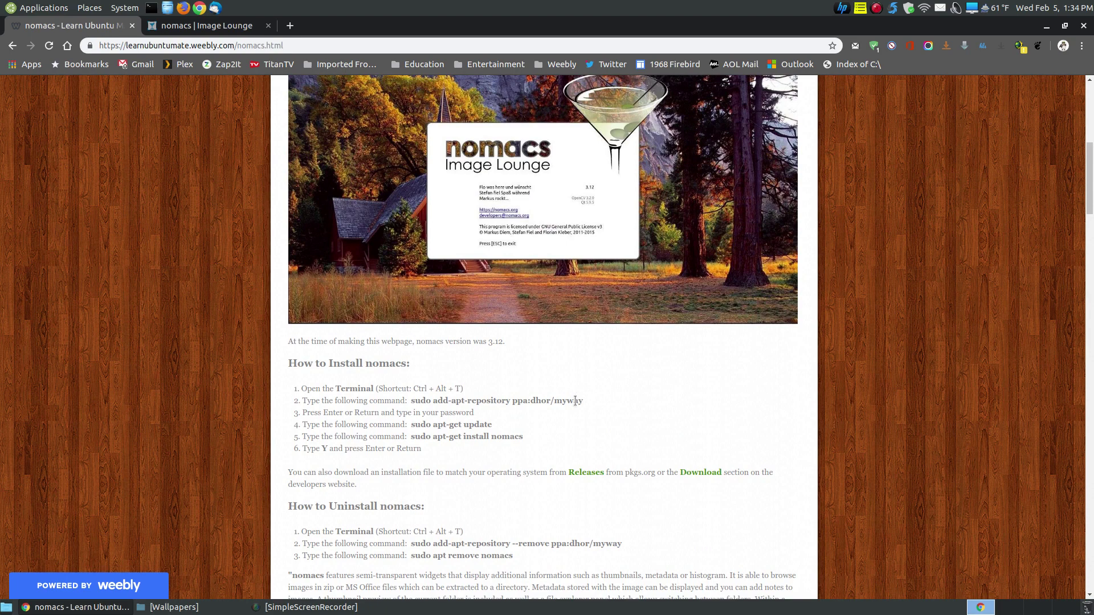
scroll(575, 400, "down", 1)
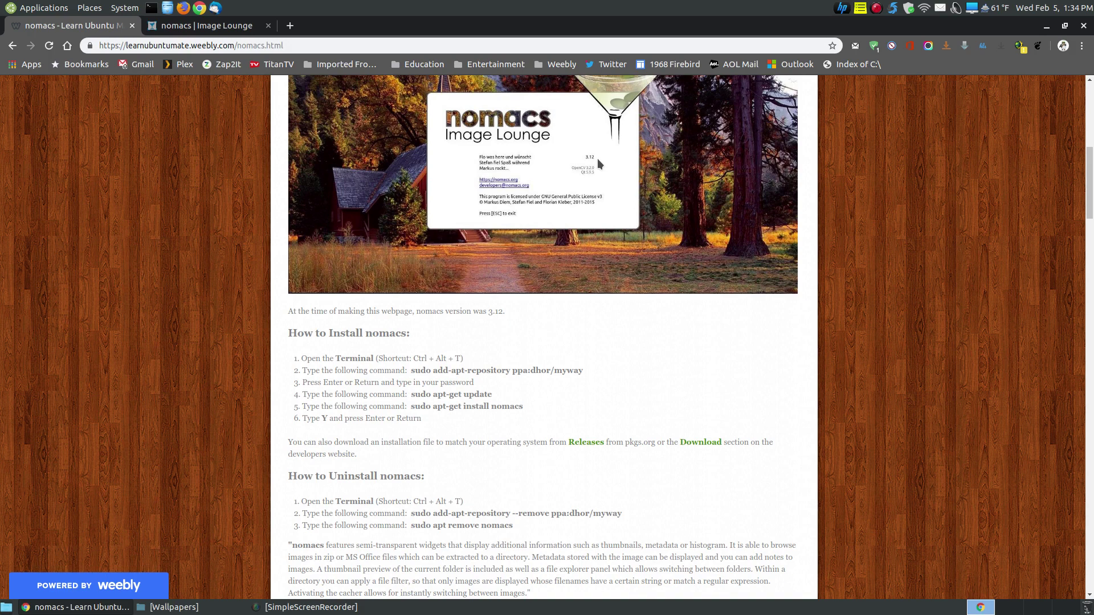
scroll(690, 314, "down", 3)
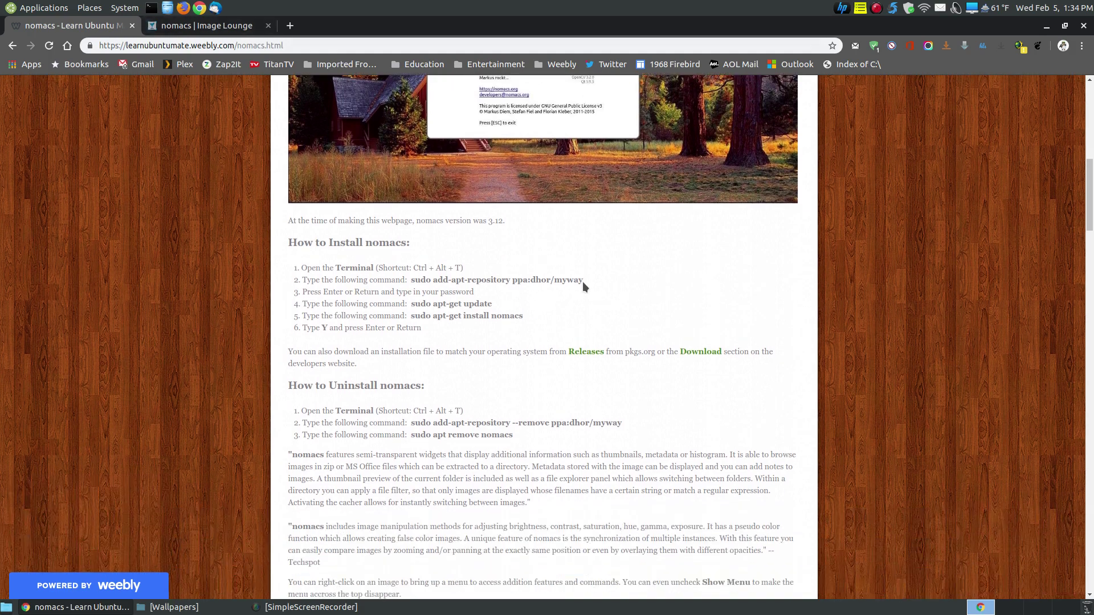
- Highlight the commands "sudo add-apt-repository ppa:dhor/myway" and "sudo apt-get install nomacs" in the install instructions, and clear the selection
left_click_drag(582, 282, 412, 282)
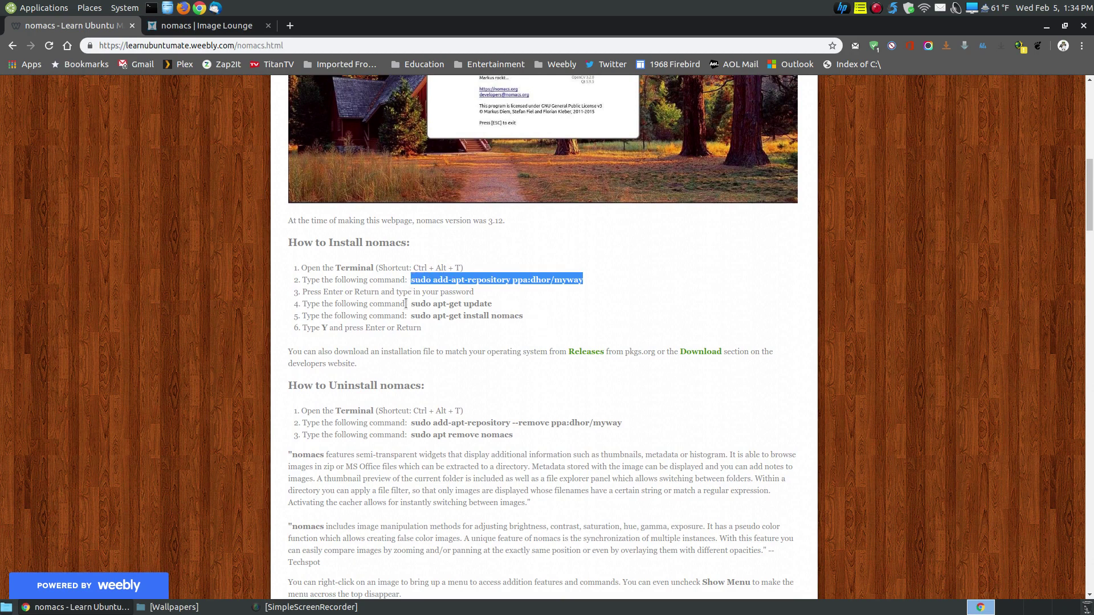
left_click_drag(523, 316, 411, 316)
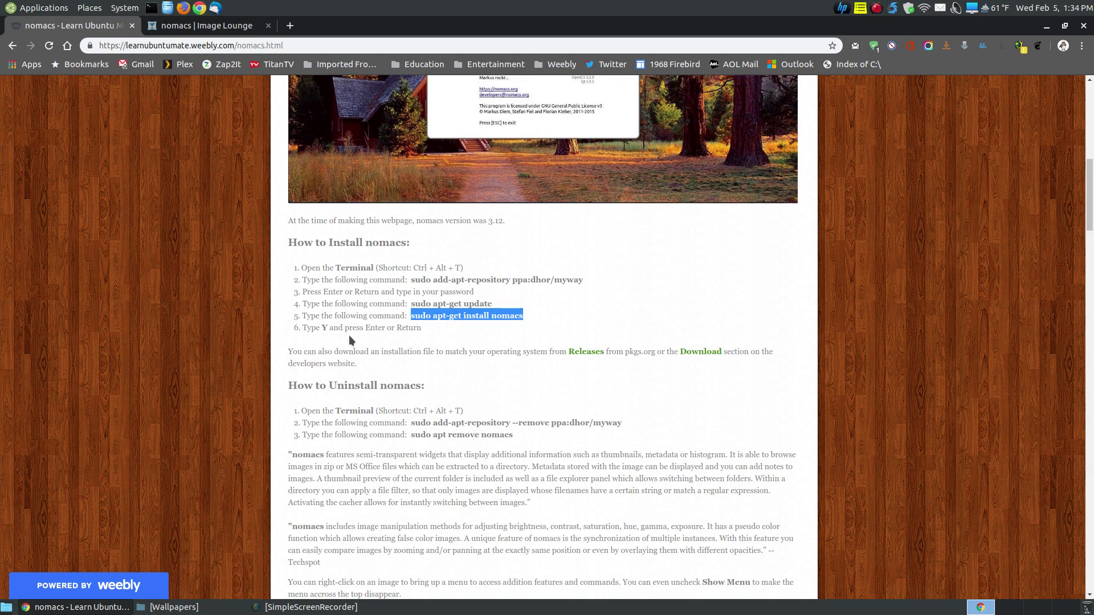
left_click(599, 324)
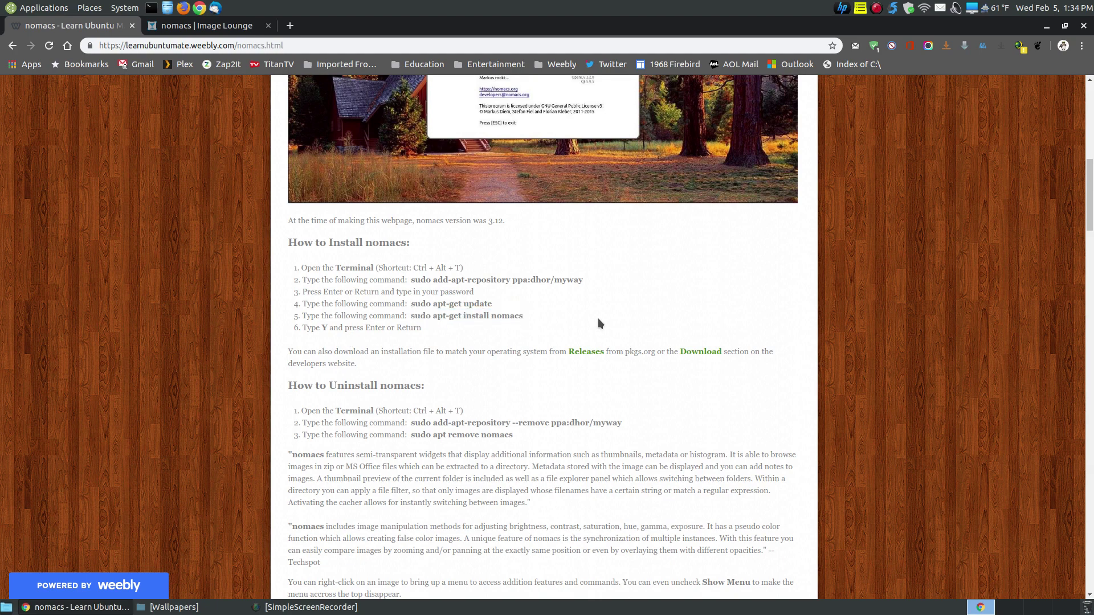
- Read the uninstall instructions, the feature descriptions and the screenshot of the image context menu with Show Menu
scroll(885, 408, "down", 2)
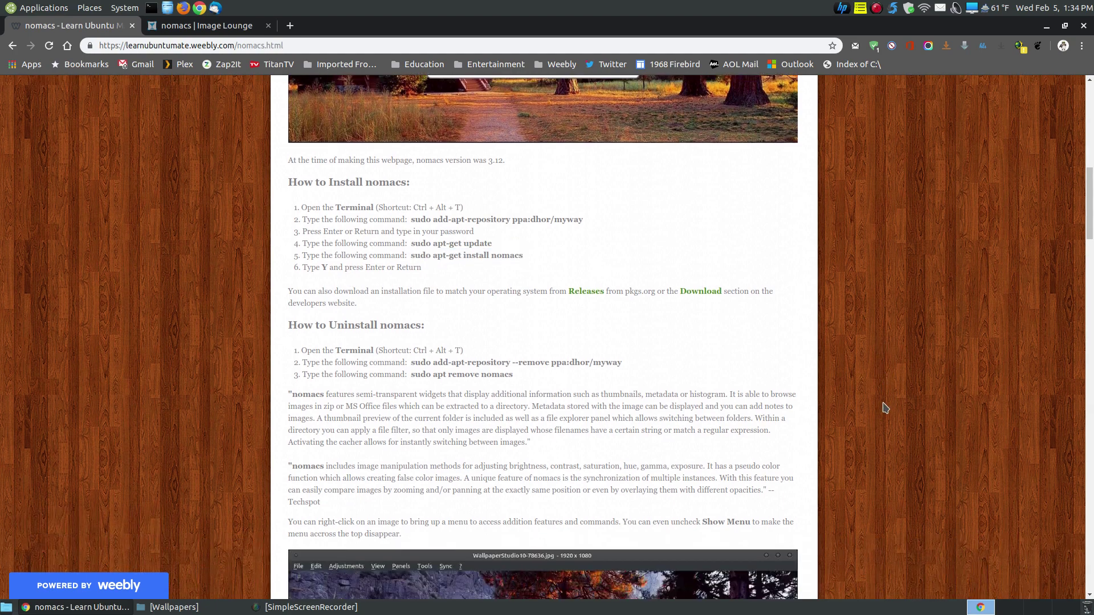
scroll(885, 408, "down", 1)
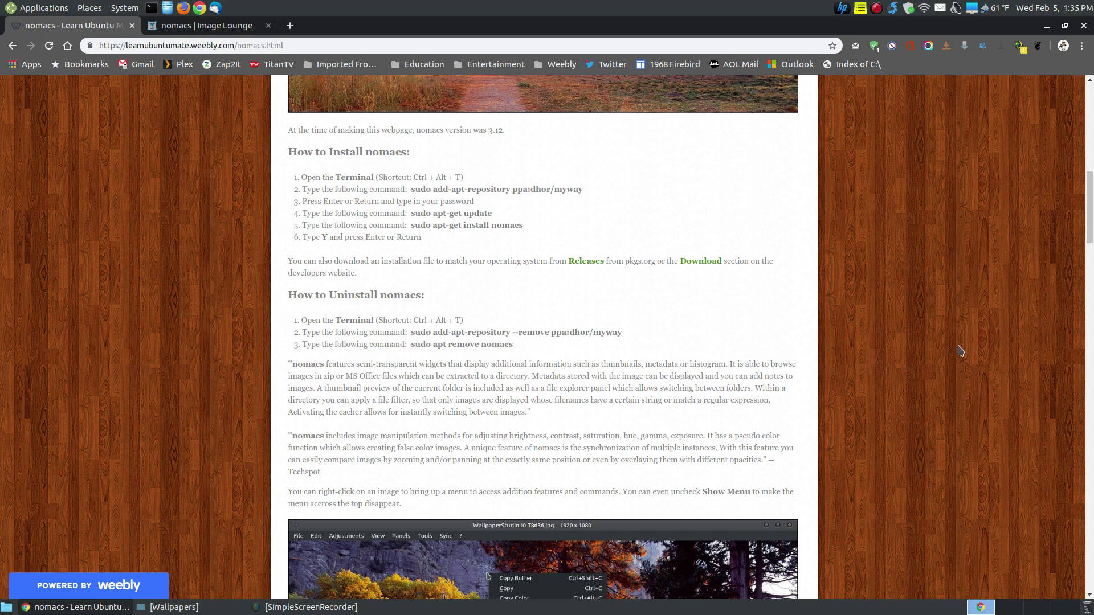
scroll(960, 351, "down", 3)
scroll(961, 351, "down", 3)
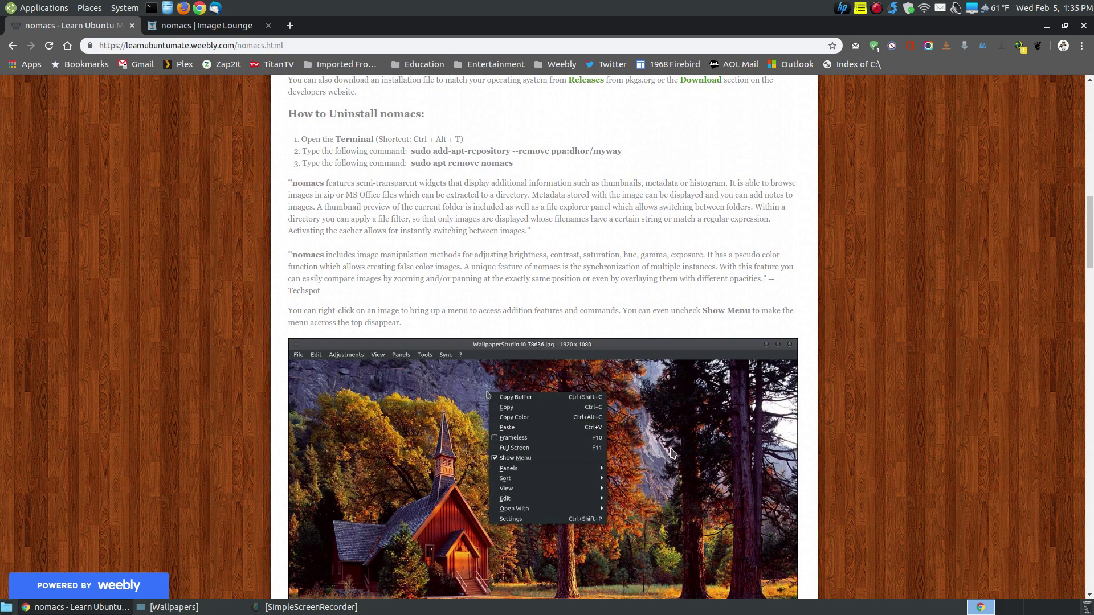
scroll(673, 454, "down", 1)
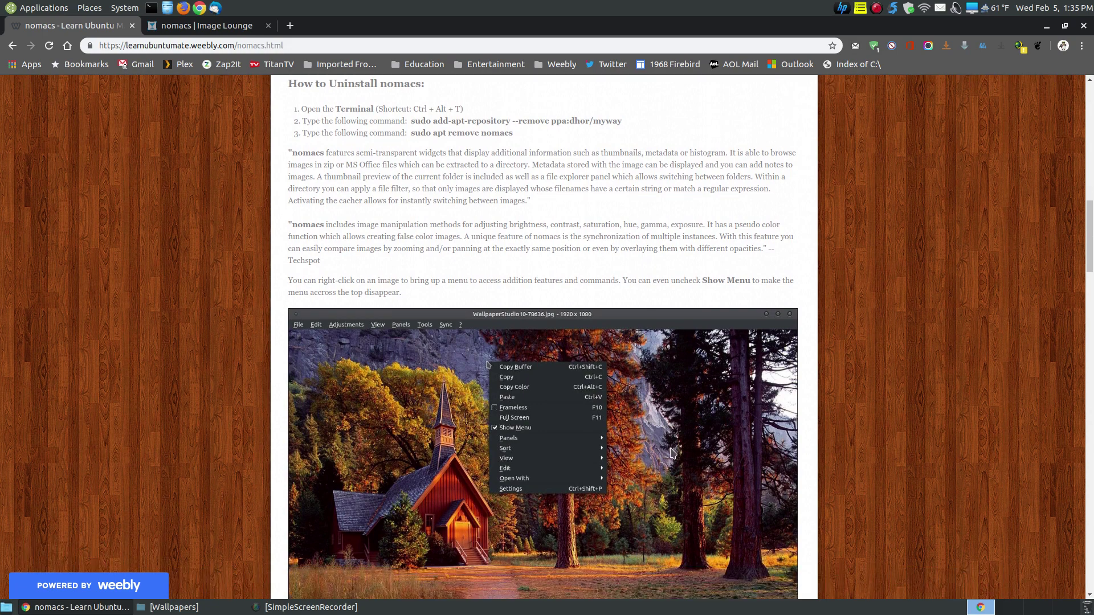
scroll(673, 454, "down", 1)
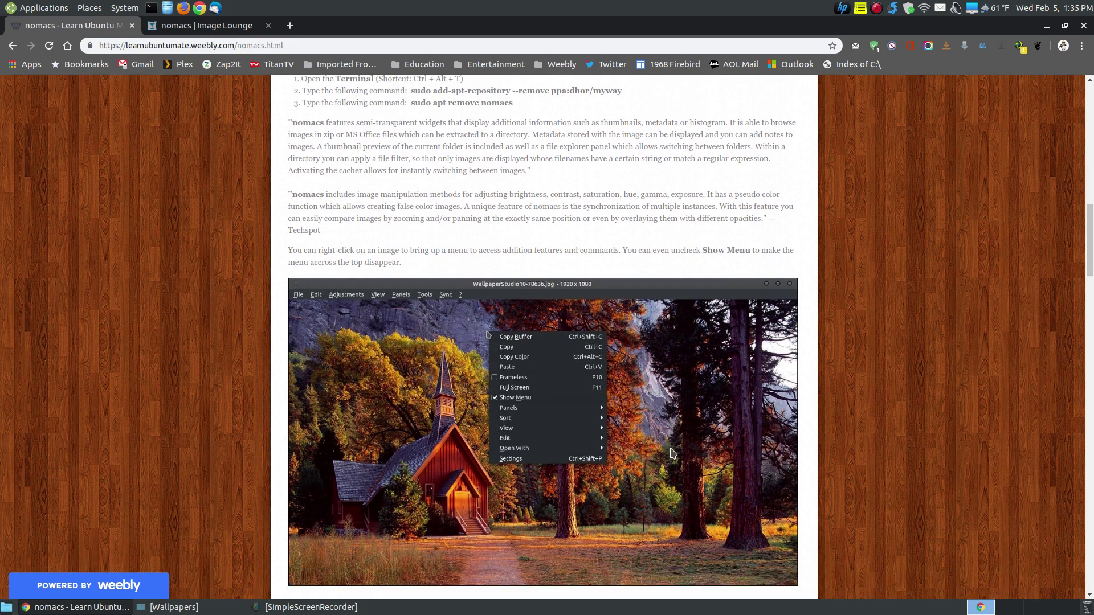
scroll(667, 451, "down", 1)
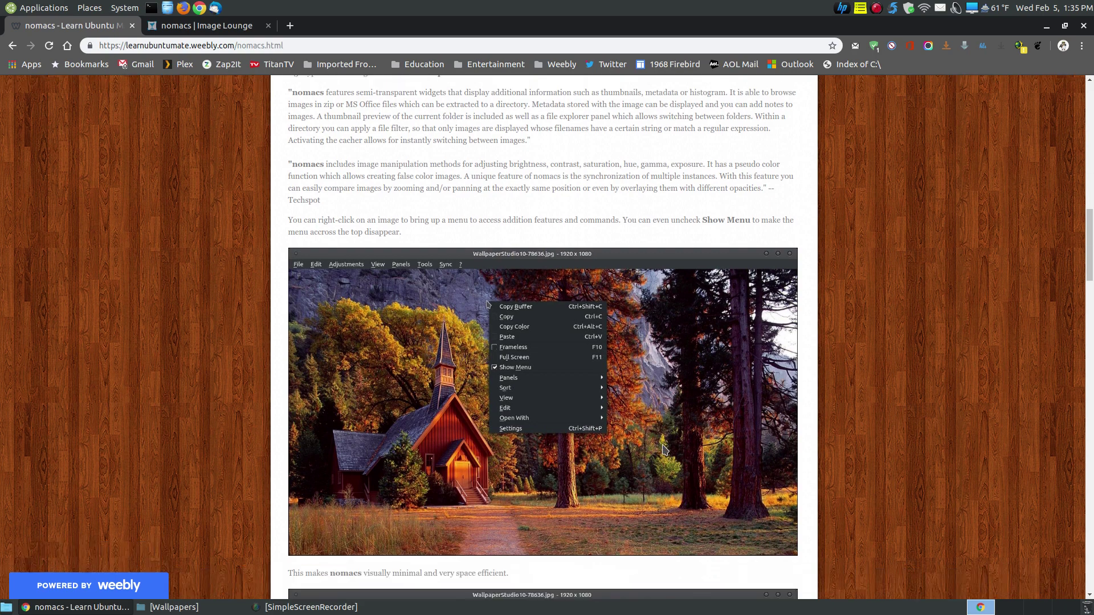
scroll(661, 444, "down", 1)
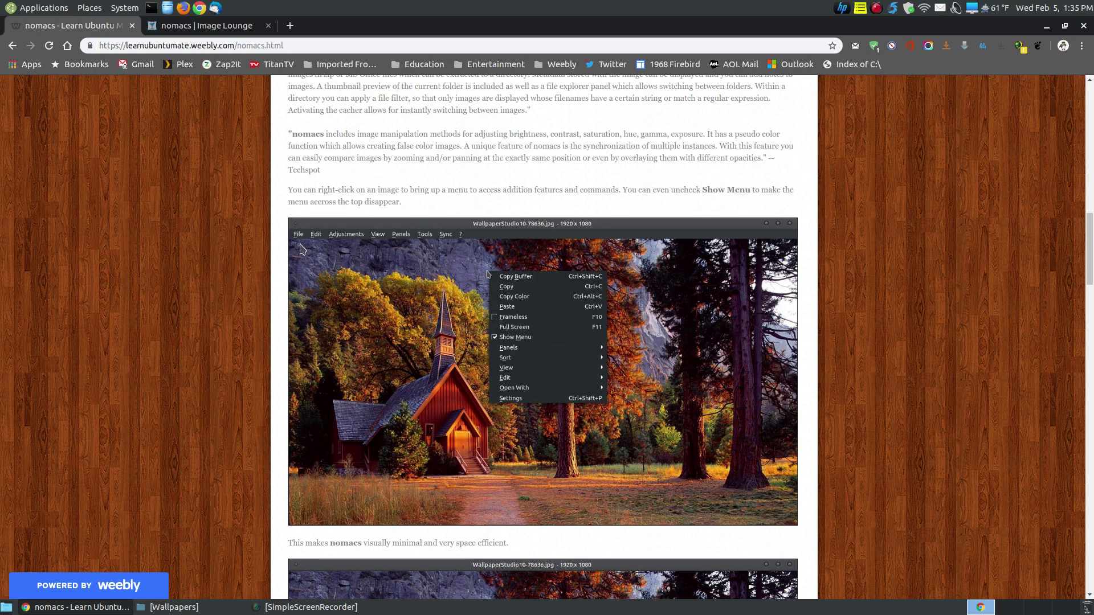
- View the screenshot of nomacs without its menu bar and the slideshow of its menus
scroll(630, 348, "down", 1)
scroll(630, 348, "down", 6)
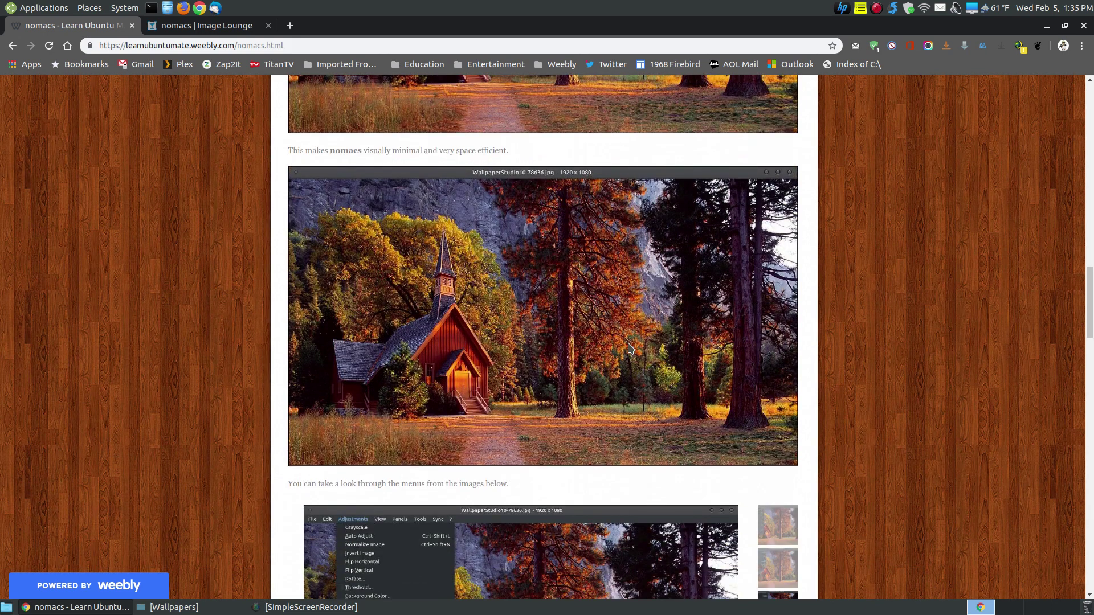
scroll(631, 348, "down", 1)
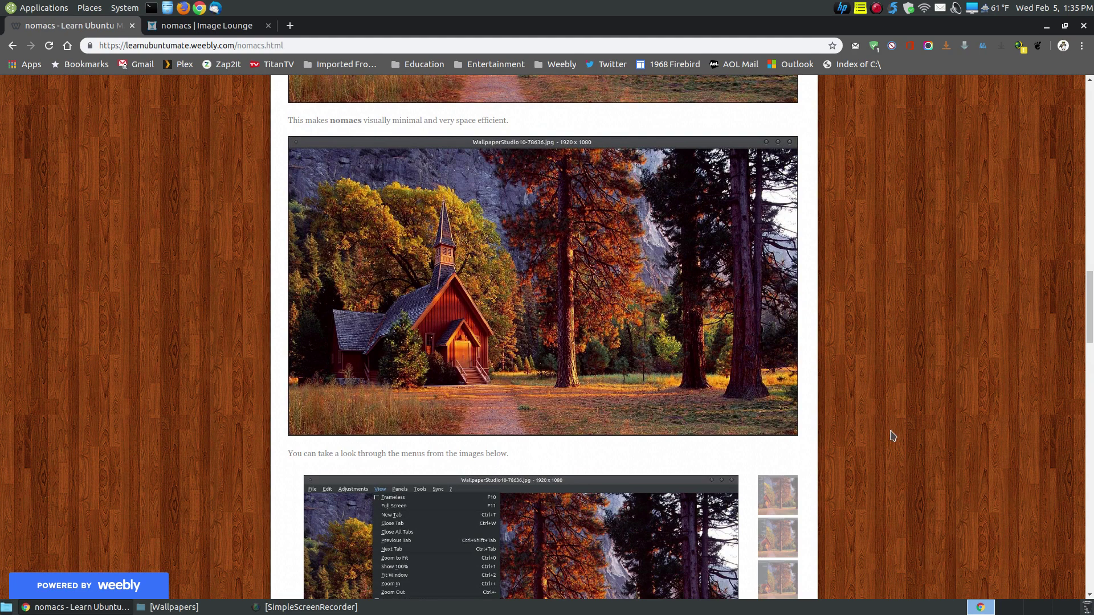
scroll(892, 438, "down", 4)
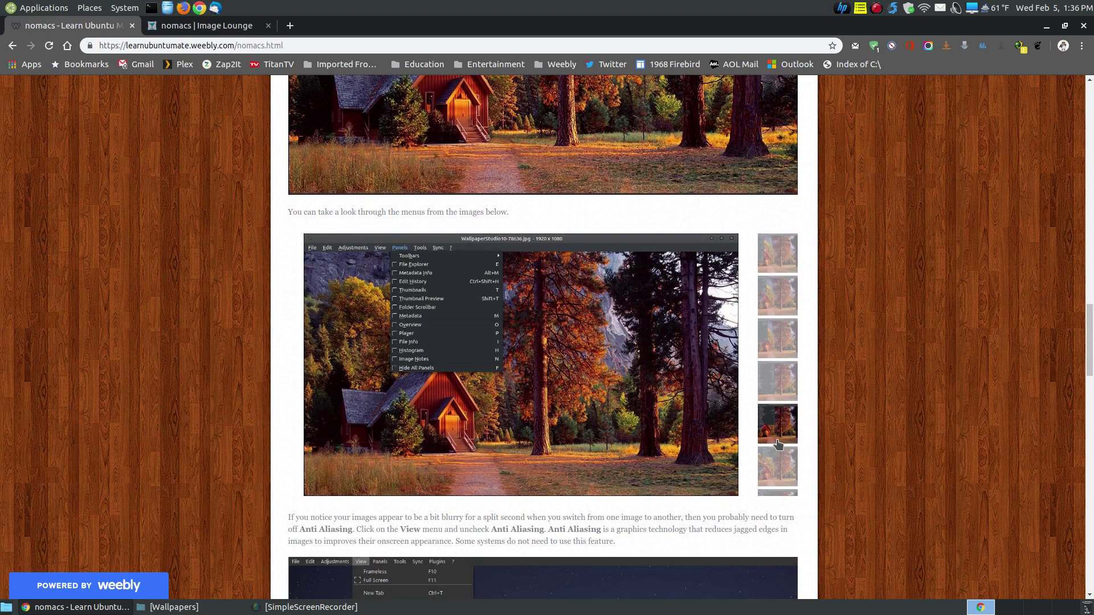
mouse_move(415, 305)
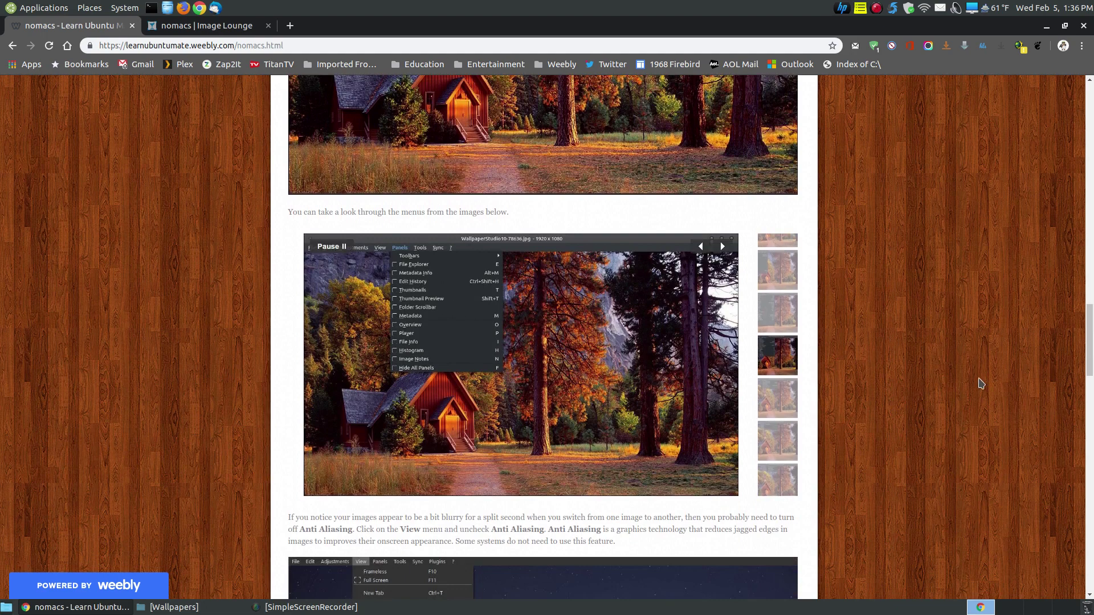
- Read the section on turning off Anti Aliasing to avoid briefly blurry images, including its View menu screenshot
scroll(943, 282, "down", 4)
scroll(941, 279, "down", 3)
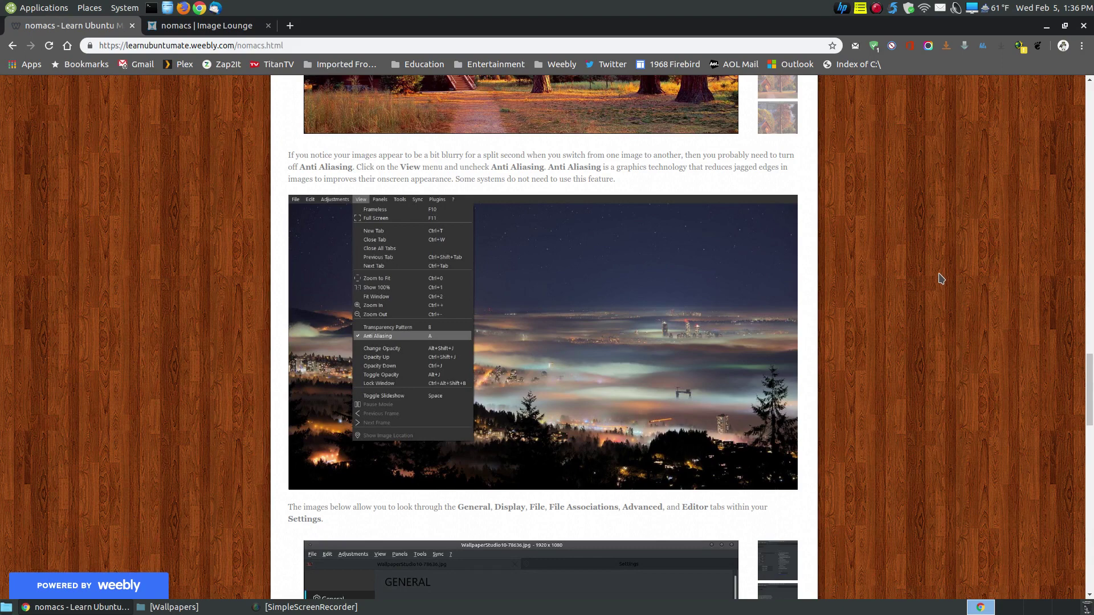
scroll(941, 280, "down", 1)
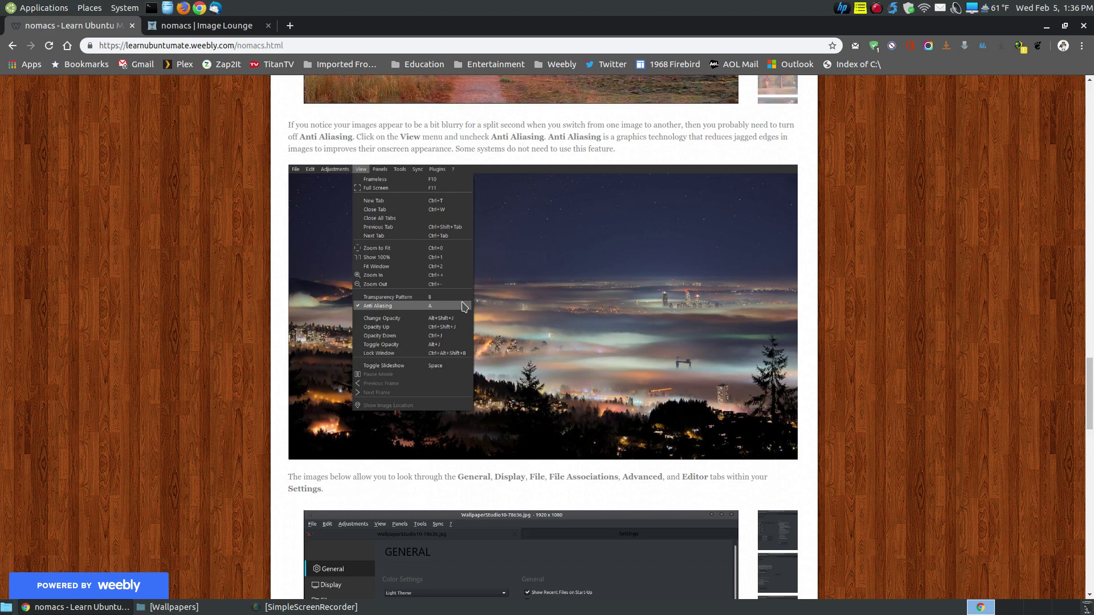
- Look through the nomacs Settings slideshow and the File Associations screenshot of supported image formats
mouse_move(721, 518)
scroll(903, 365, "down", 4)
scroll(903, 348, "down", 1)
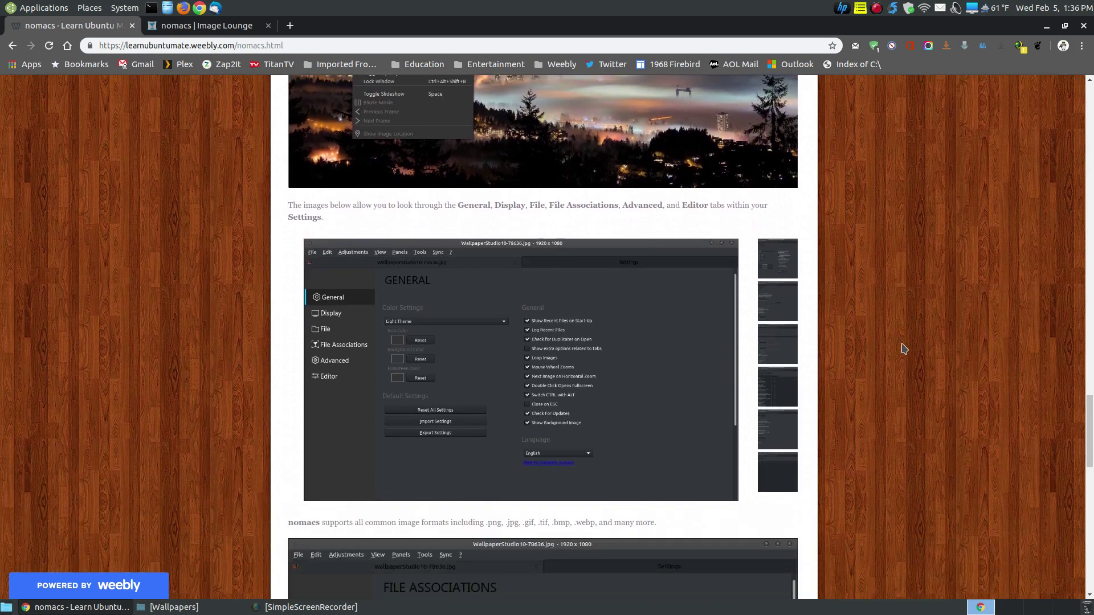
scroll(903, 348, "down", 1)
mouse_move(684, 291)
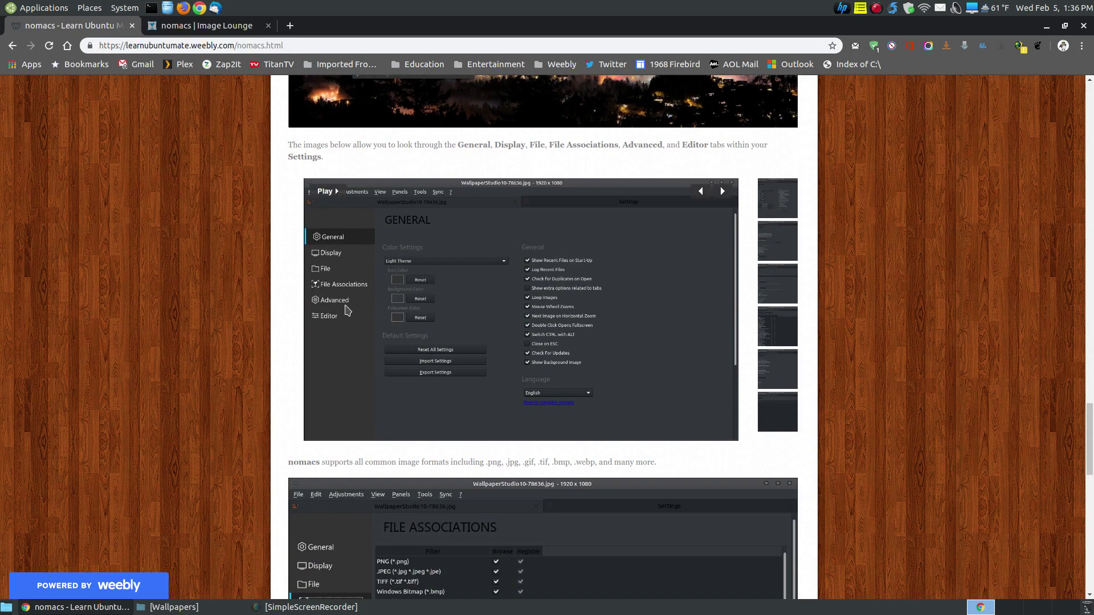
scroll(1041, 227, "down", 3)
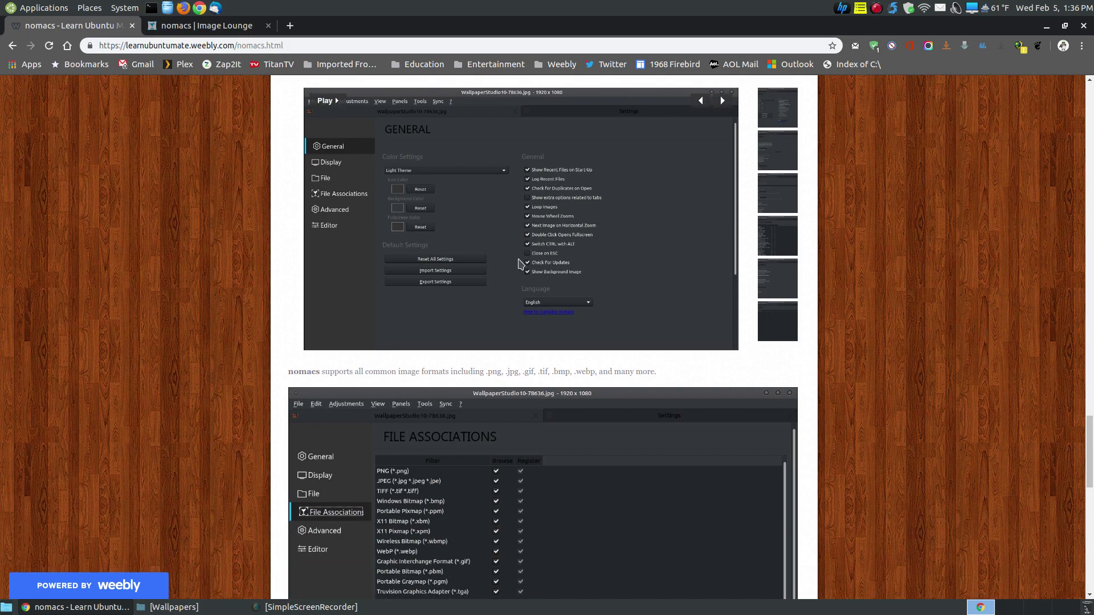
scroll(520, 264, "down", 9)
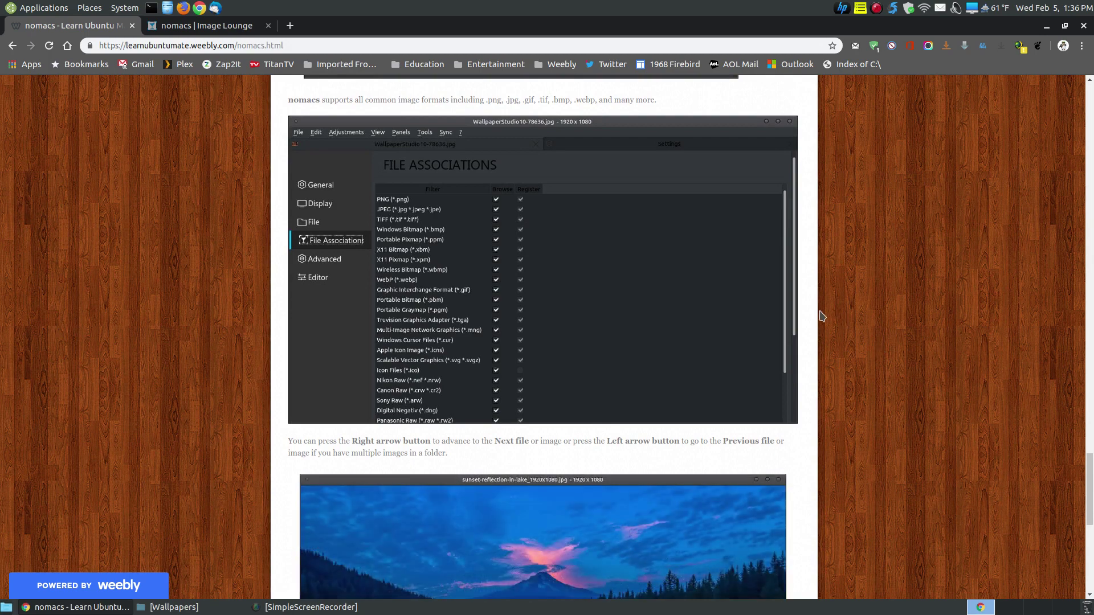
- Read the rest of the nomacs page about moving between images, the Sync feature and the Documentation link
scroll(809, 314, "down", 1)
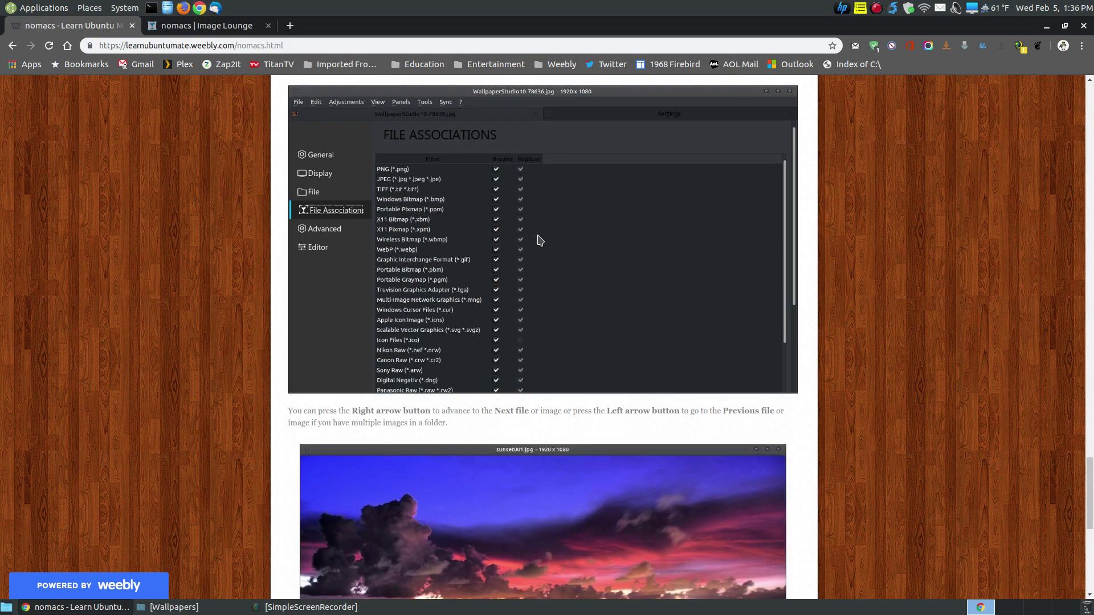
scroll(540, 240, "down", 2)
scroll(540, 240, "up", 3)
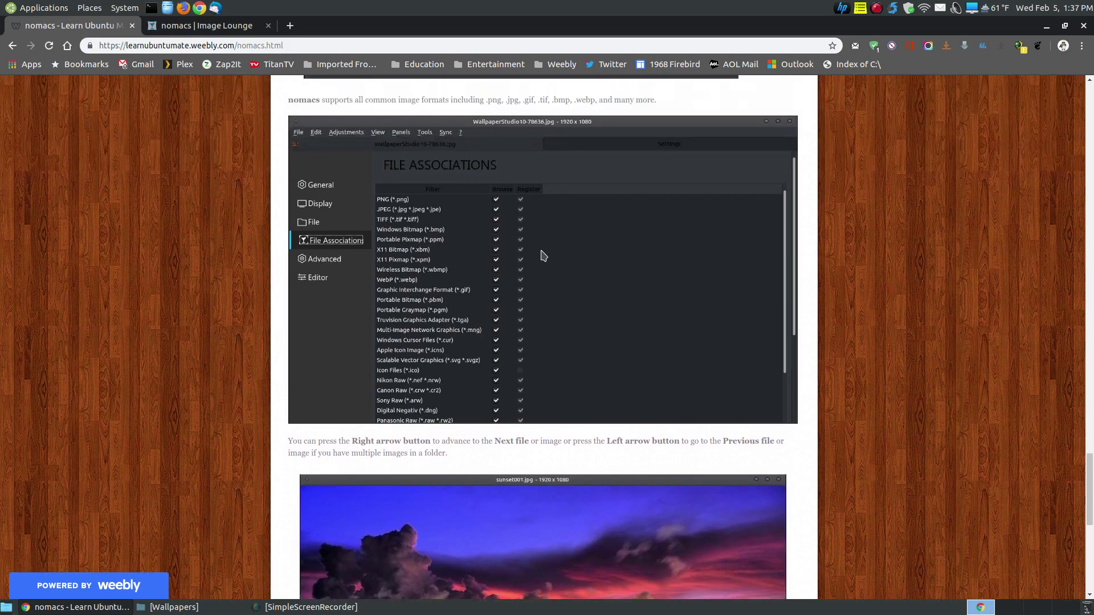
scroll(838, 376, "down", 6)
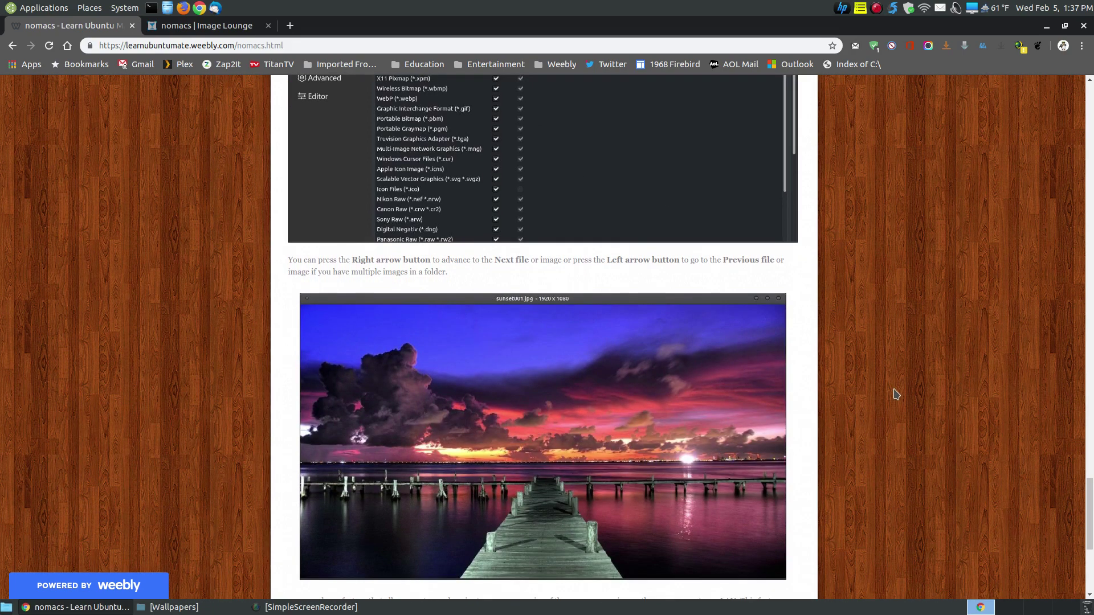
scroll(863, 358, "down", 3)
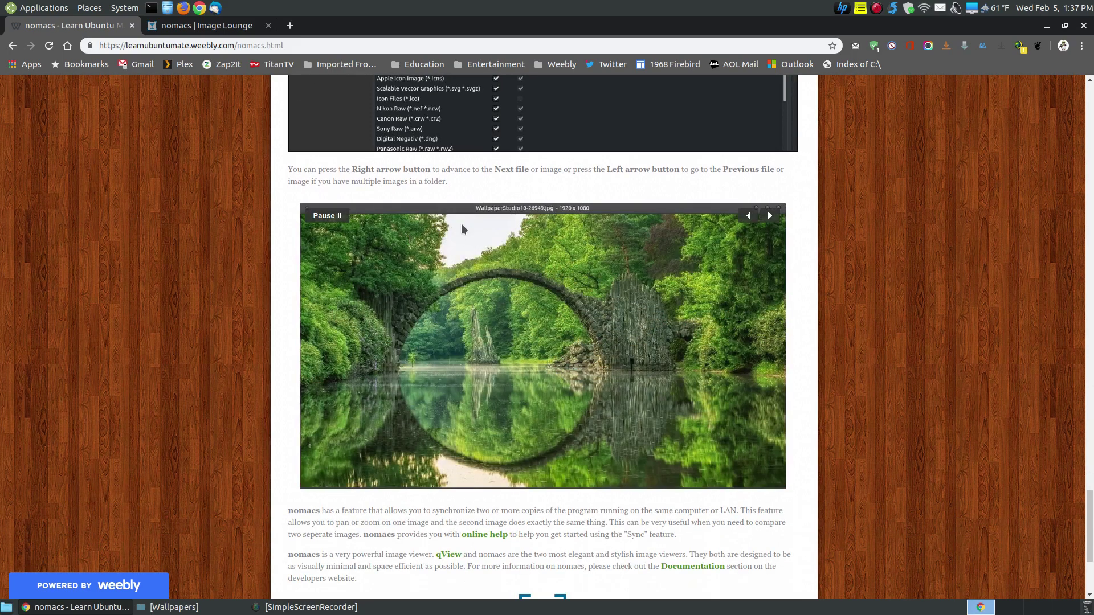
scroll(1011, 331, "down", 6)
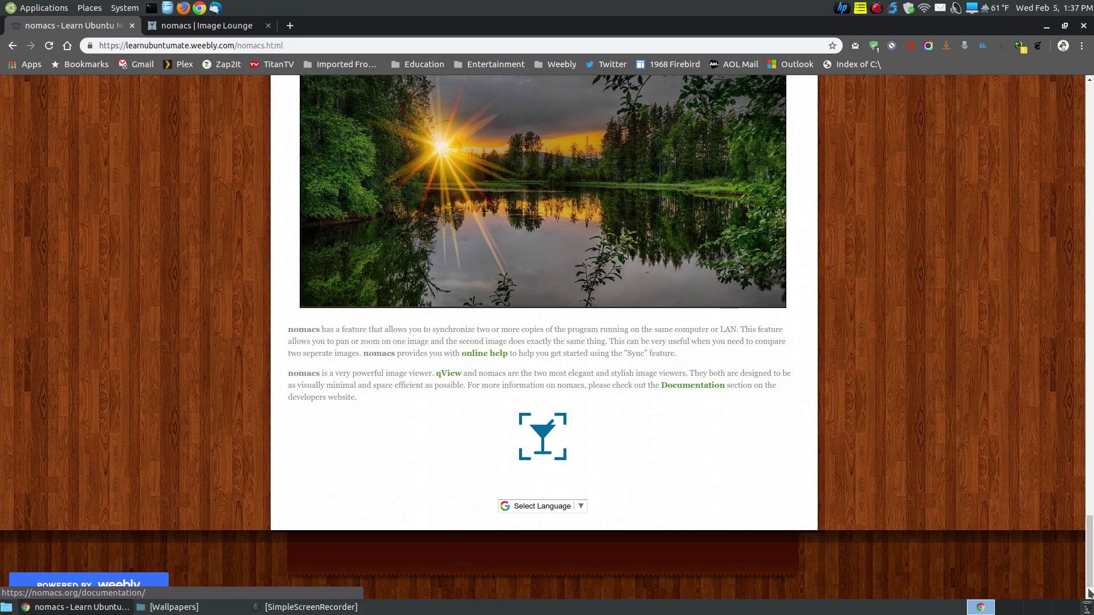
left_click_drag(1089, 592, 1090, 171)
- Minimize the browser, switch to the Wallpapers folder and open gollingermill_1366x768.jpg in the default image viewer
left_click(1046, 26)
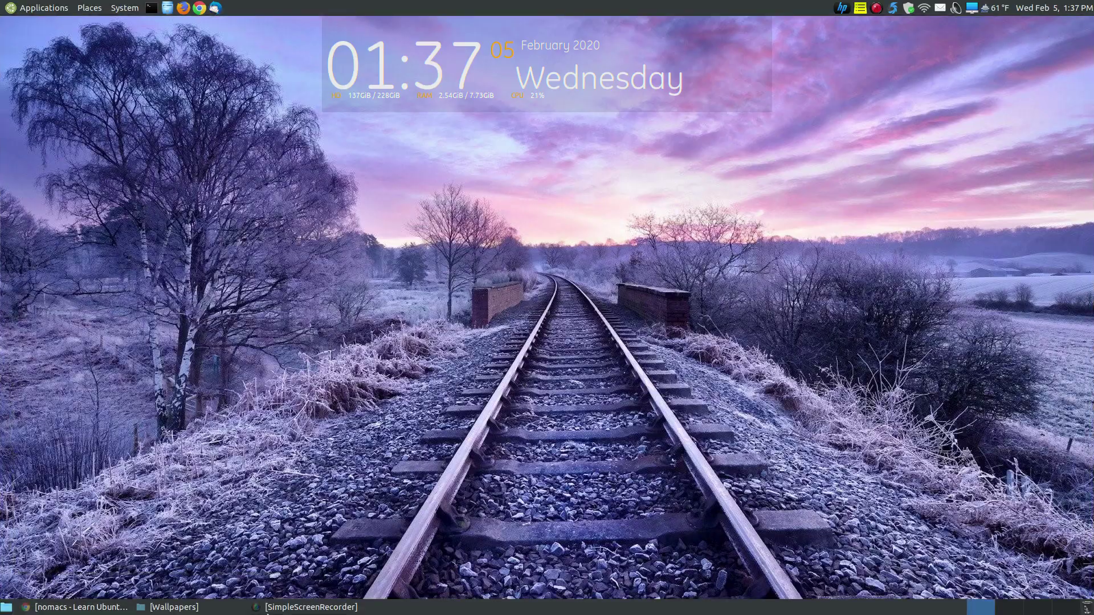
left_click(182, 607)
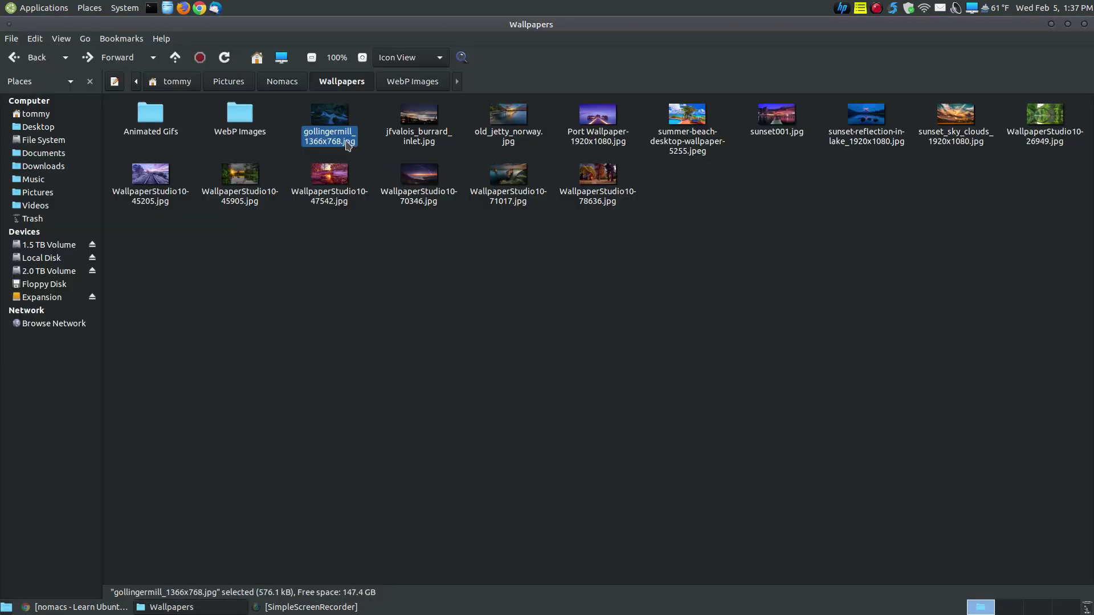
double_click(332, 128)
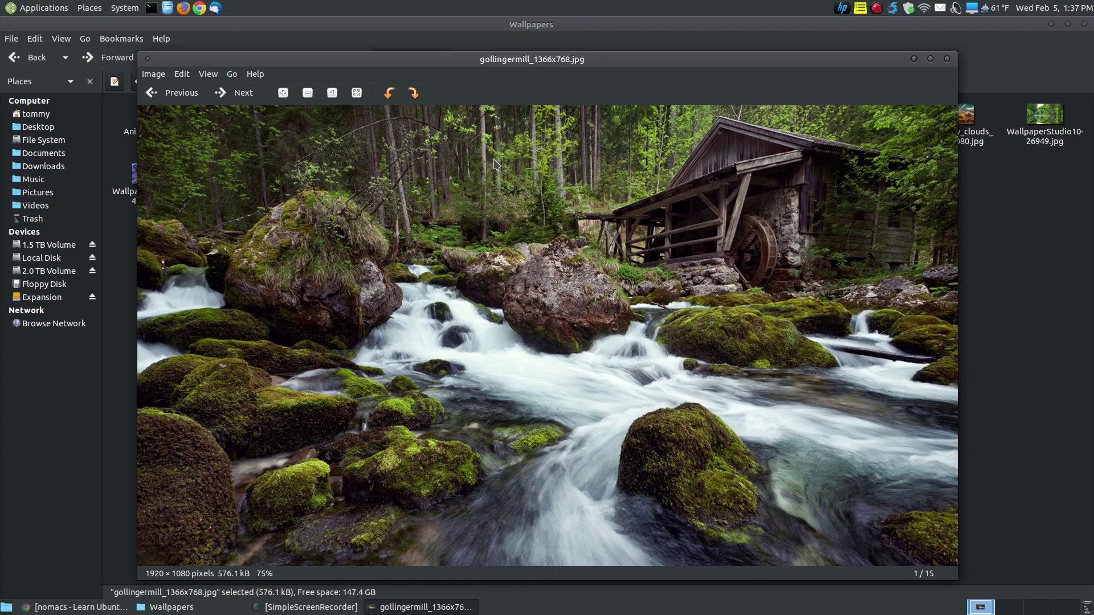
- Browse forward through the folder's images to sunset001.jpg in the default viewer and close it
key("Right")
key("Right")
key("Right")
key("Right")
key("Right")
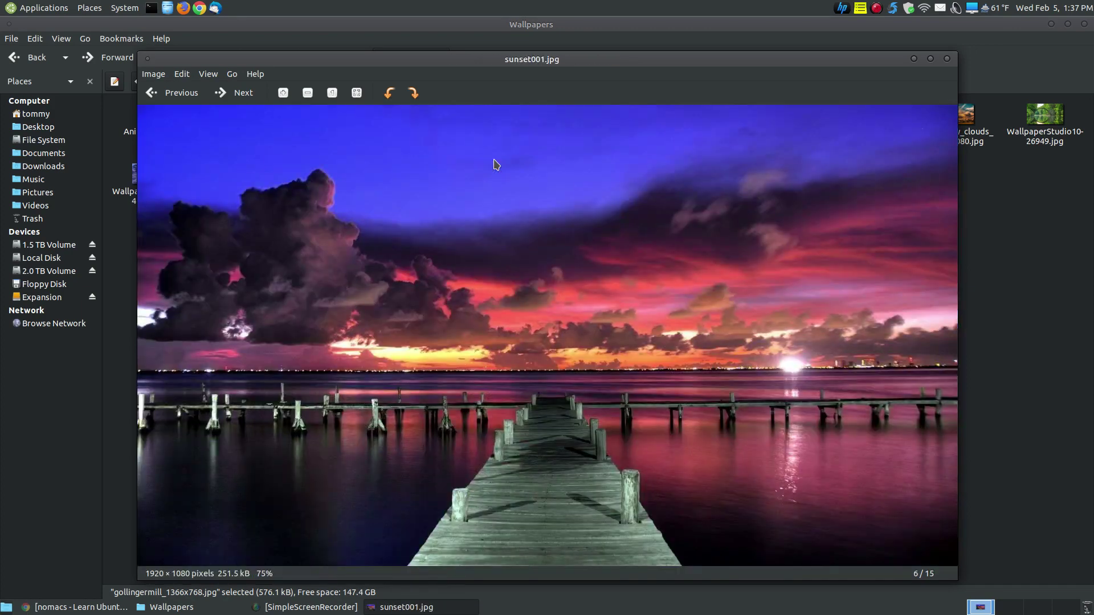
left_click(947, 60)
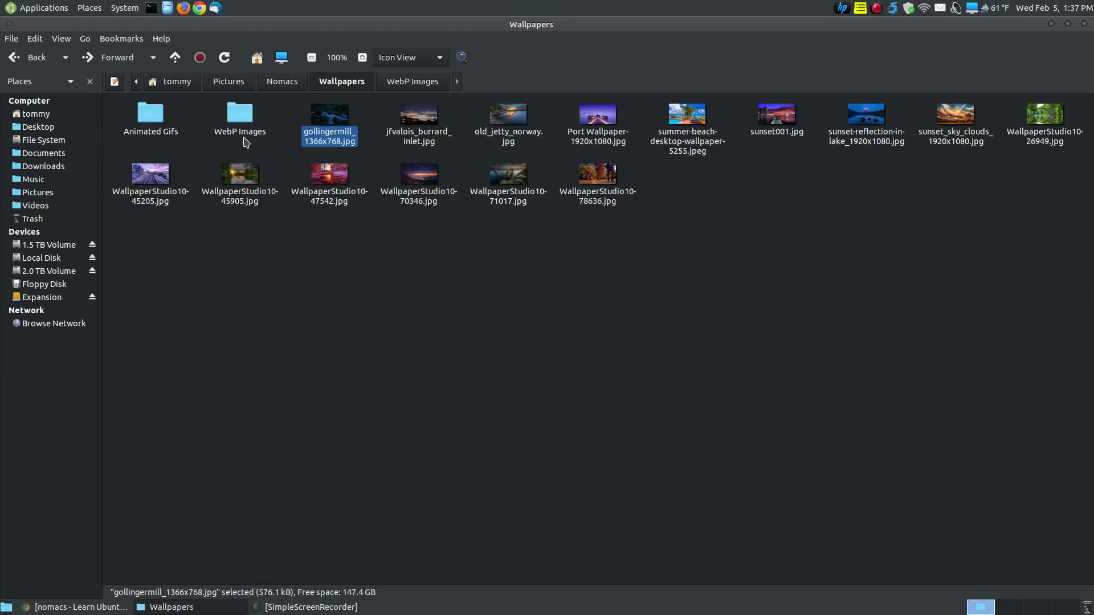
- Open gollingermill_1366x768.jpg from the Wallpapers folder with nomacs and move the viewer window slightly upward
right_click(324, 128)
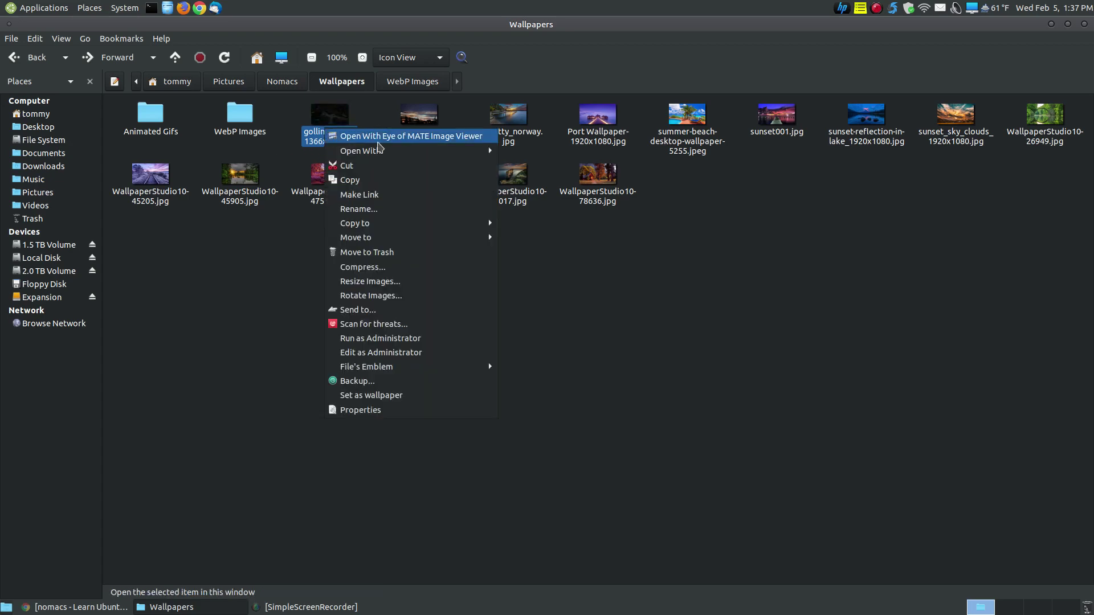
mouse_move(399, 151)
left_click(544, 279)
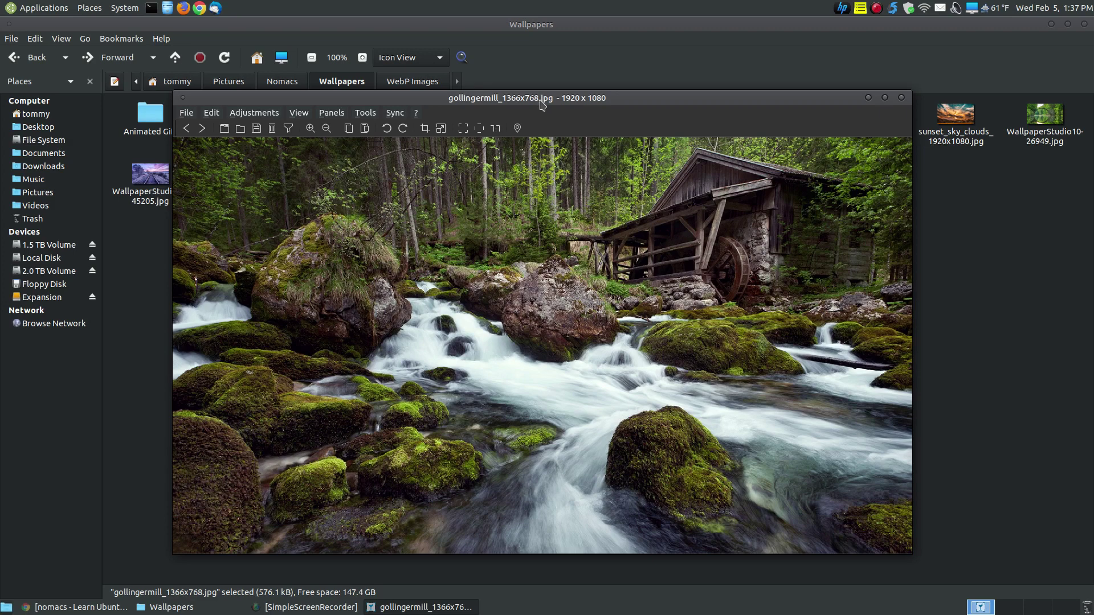
left_click_drag(541, 100, 545, 79)
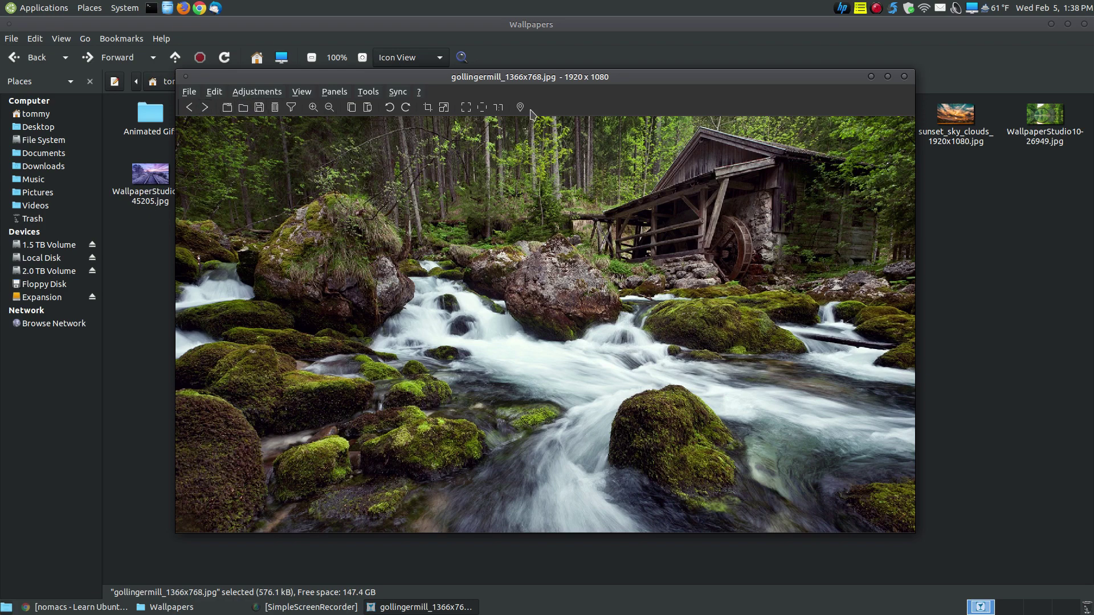
- Set the color theme to Light Theme in the nomacs settings and close nomacs
left_click(216, 92)
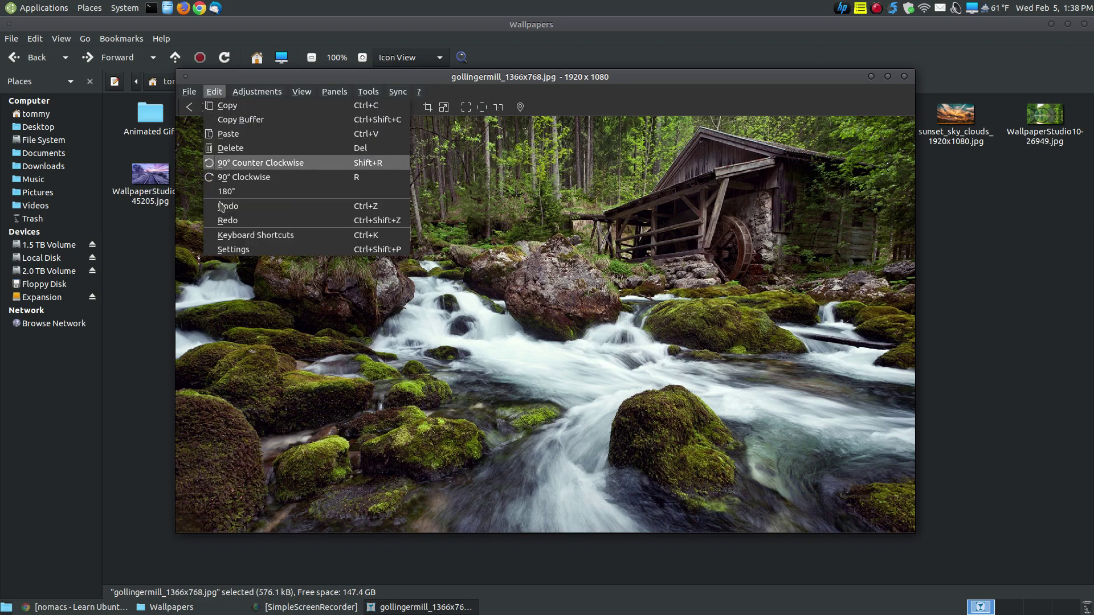
left_click(228, 247)
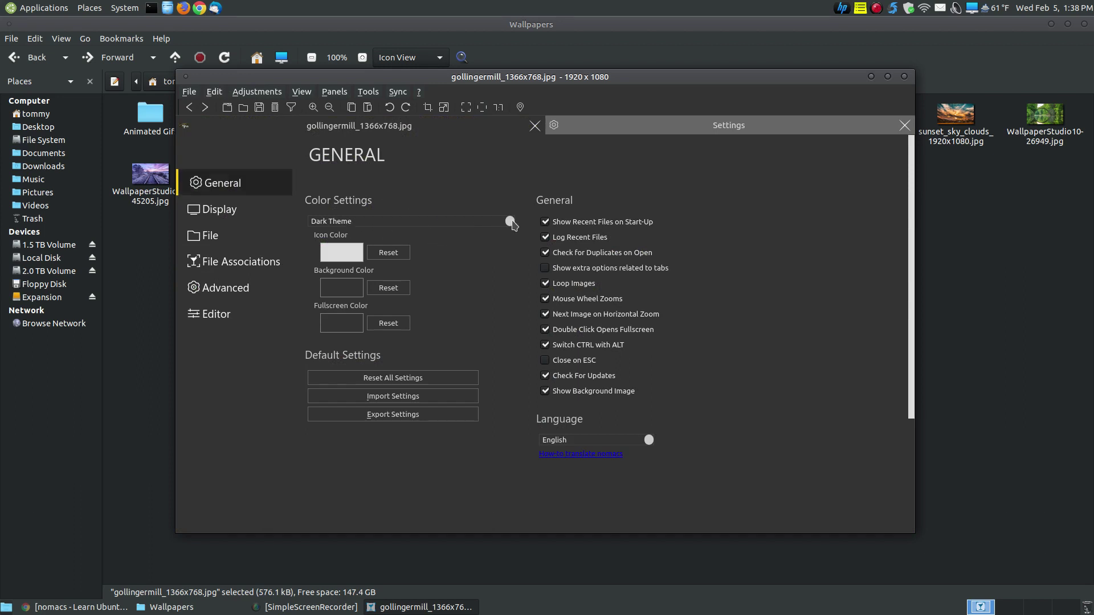
left_click(511, 222)
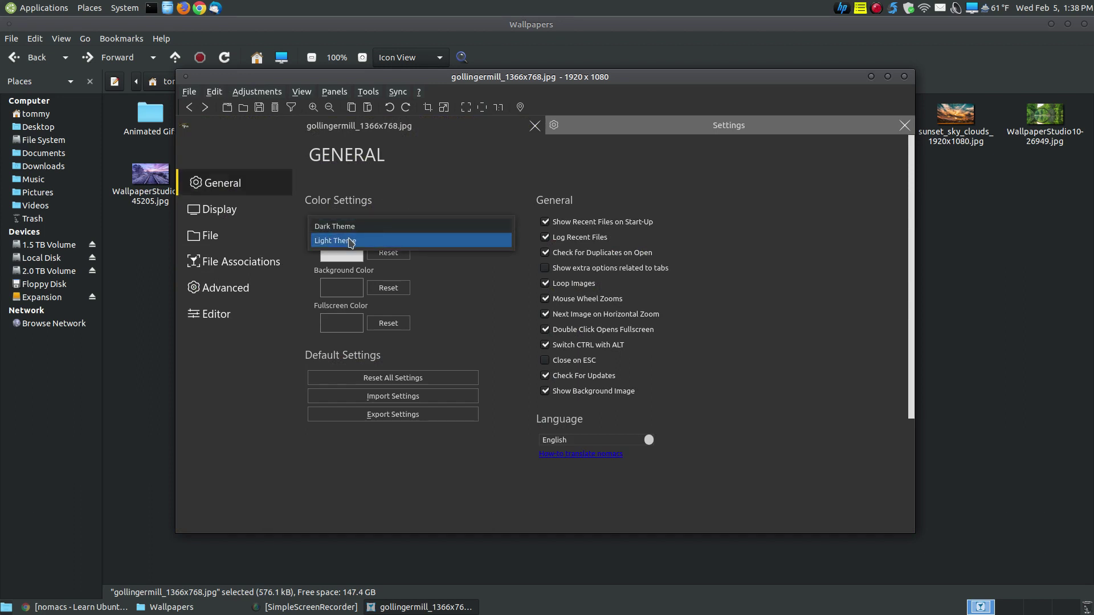
left_click(351, 242)
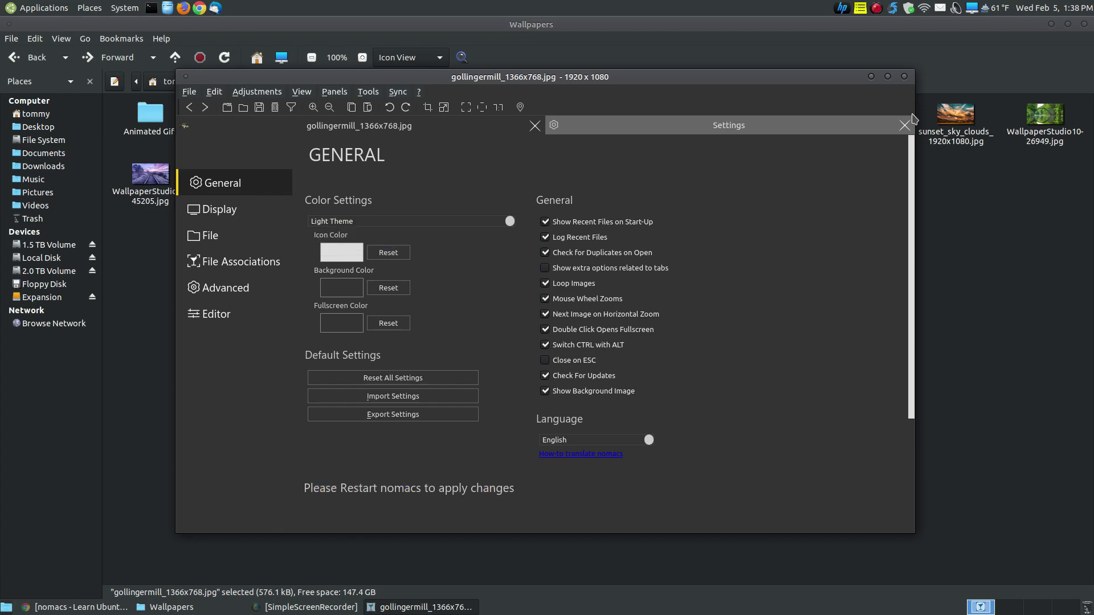
left_click(904, 126)
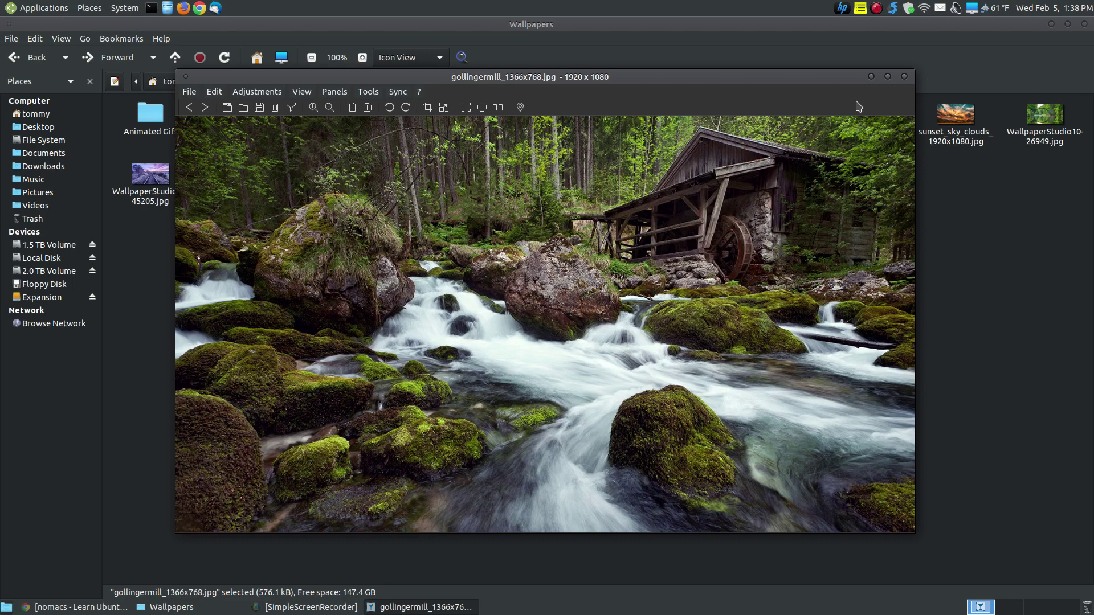
left_click(904, 76)
- Reopen gollingermill_1366x768.jpg with nomacs to apply the theme change
right_click(342, 135)
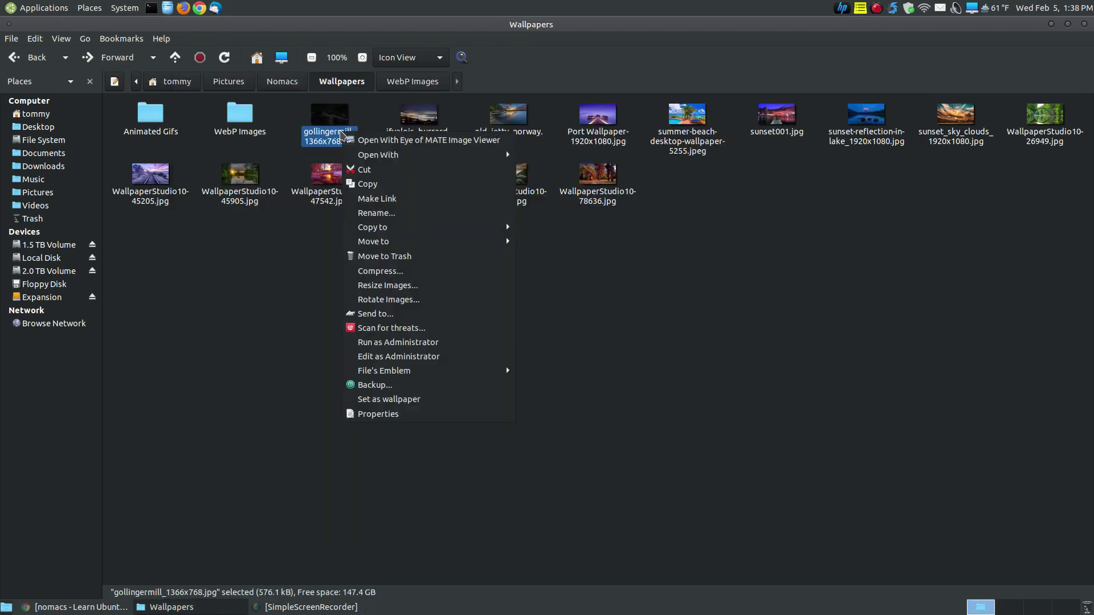
mouse_move(399, 155)
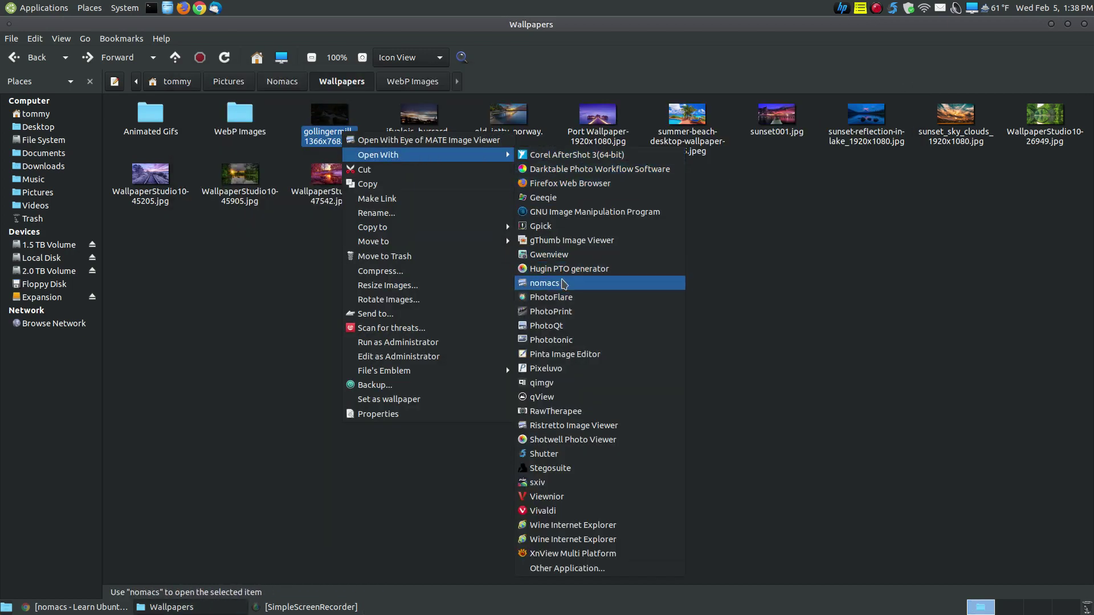
left_click(563, 284)
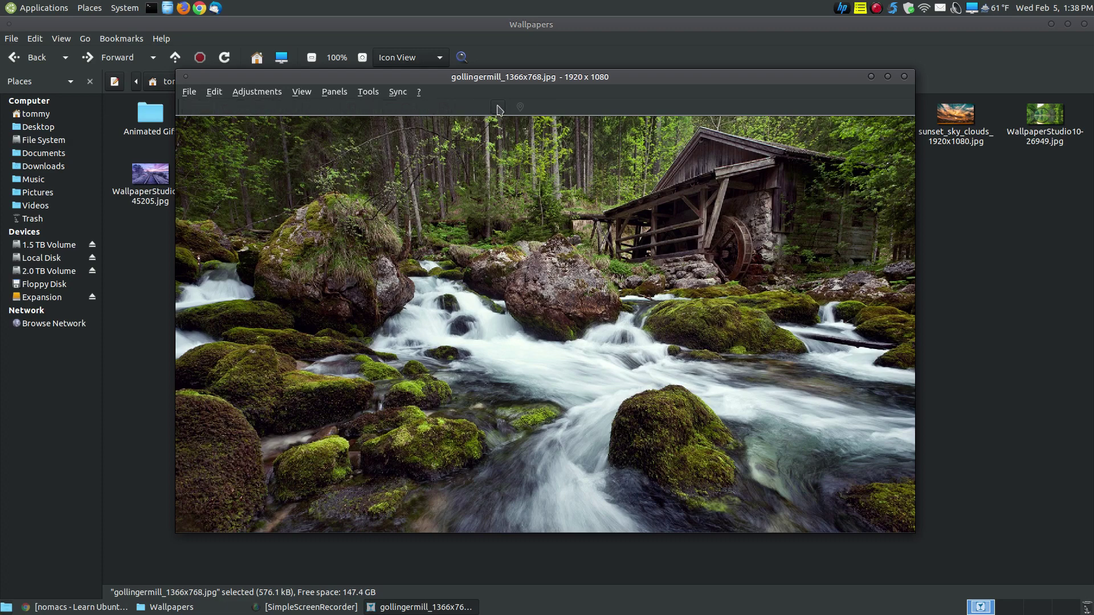
- Set the color theme to Dark Theme in the nomacs general settings and close the viewer
left_click(214, 91)
left_click(248, 252)
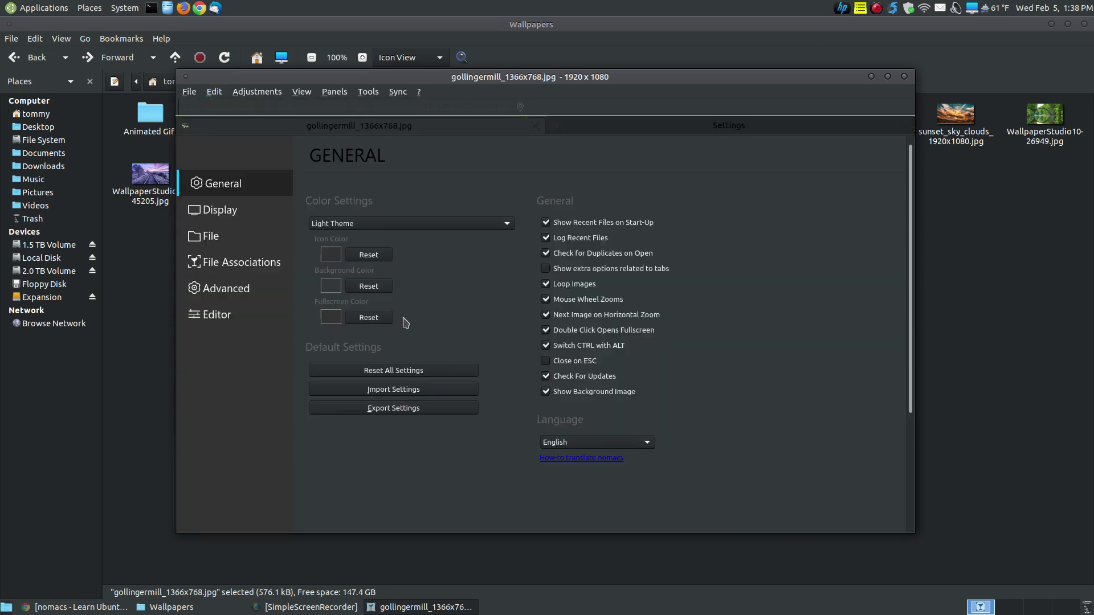
left_click(431, 222)
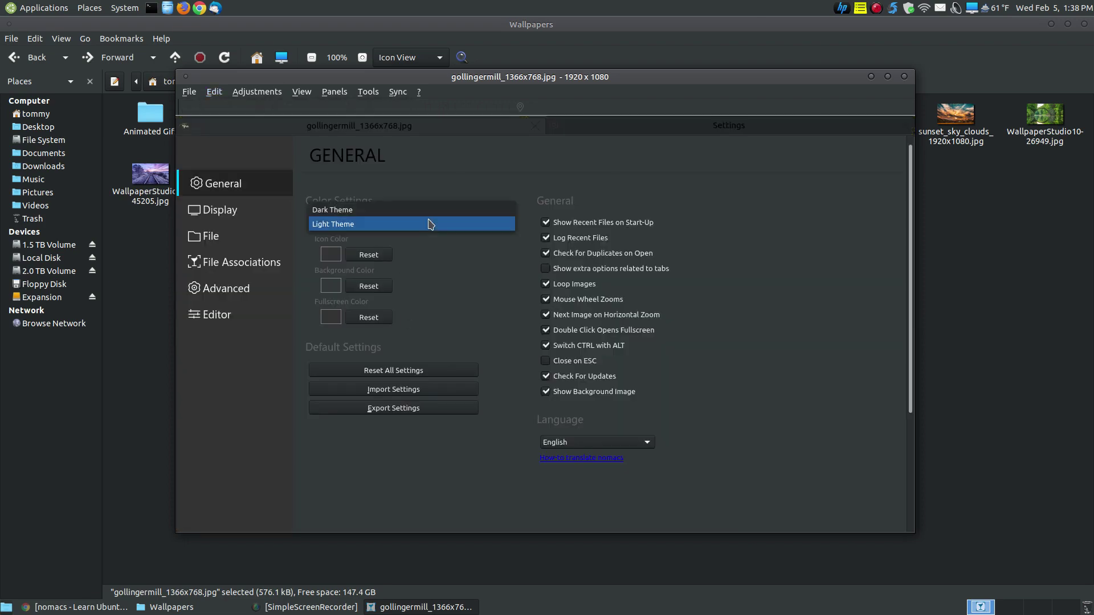
left_click(371, 209)
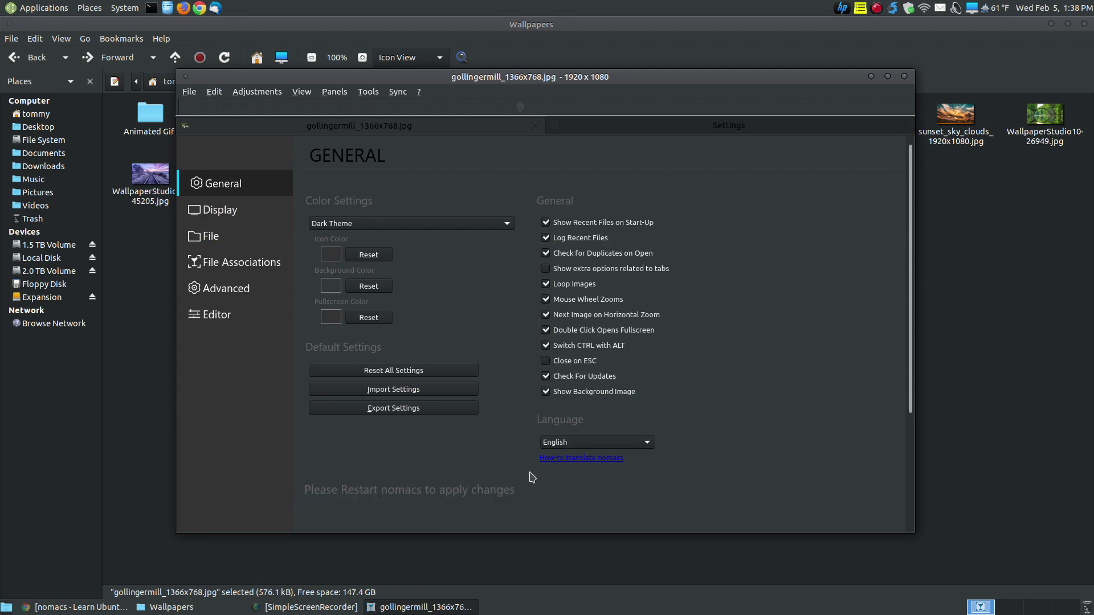
left_click(535, 126)
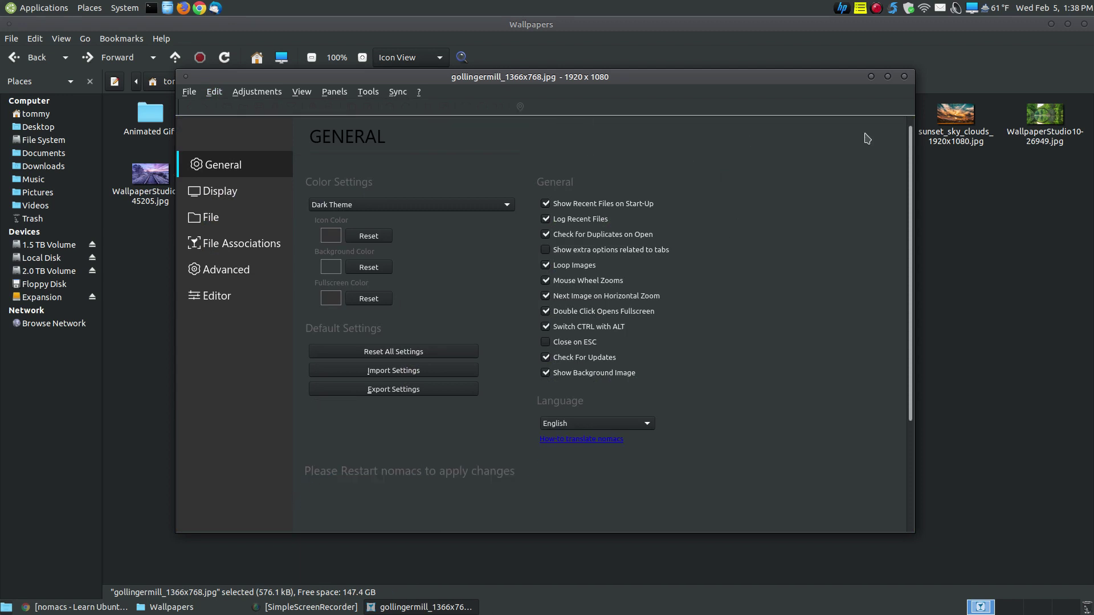
left_click(904, 77)
- Restart nomacs by opening gollingermill_1366x768.jpg with it again from the Wallpapers folder
right_click(341, 133)
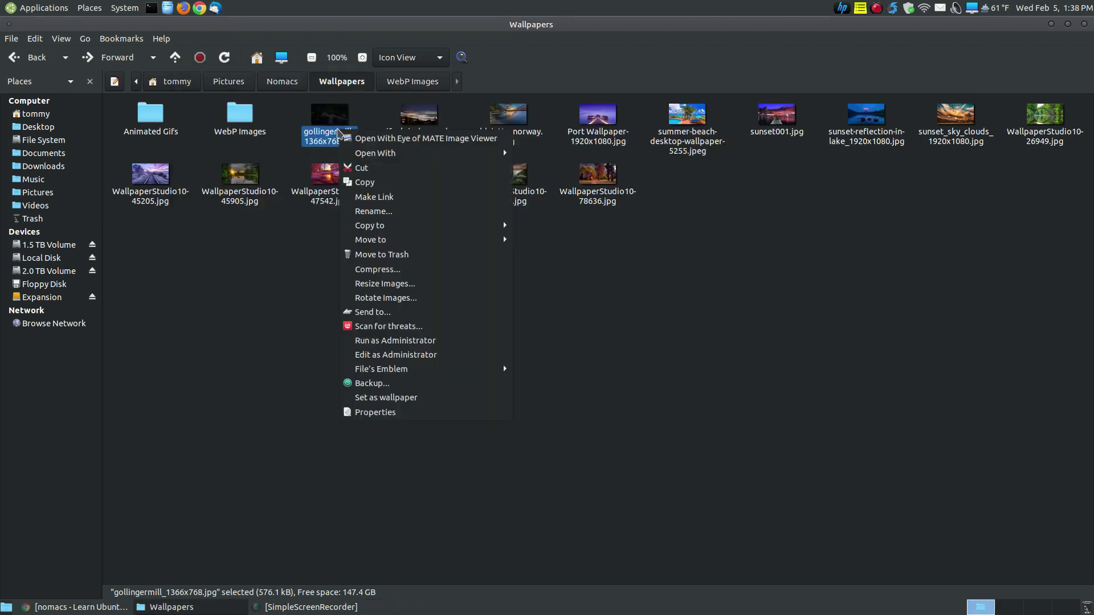
mouse_move(418, 153)
left_click(573, 285)
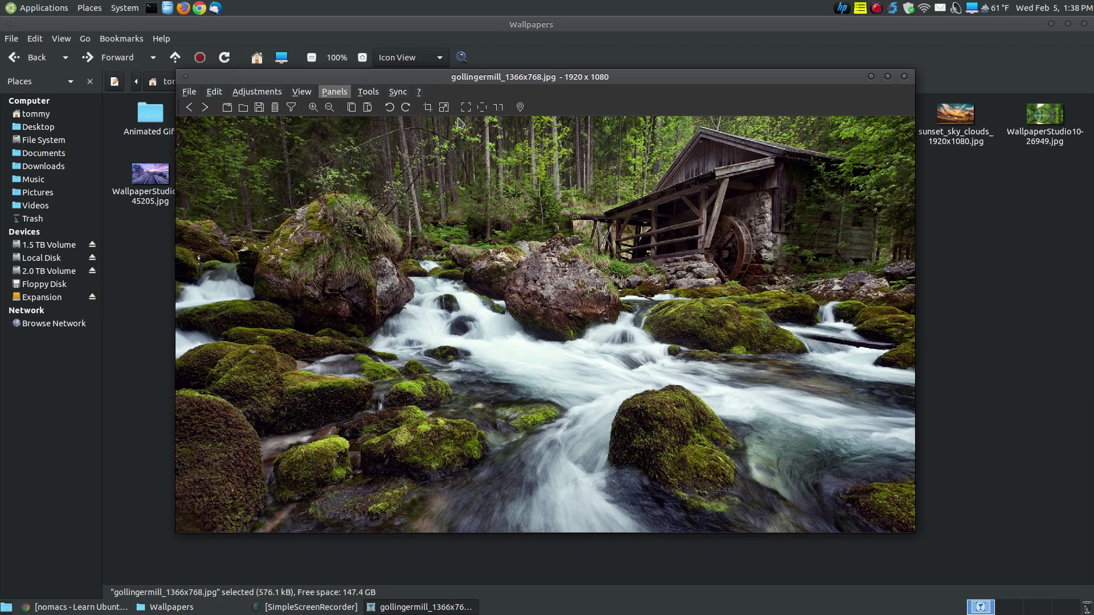
- Look through the commands in the nomacs menus, view the About Nomacs information and close it
left_click(195, 93)
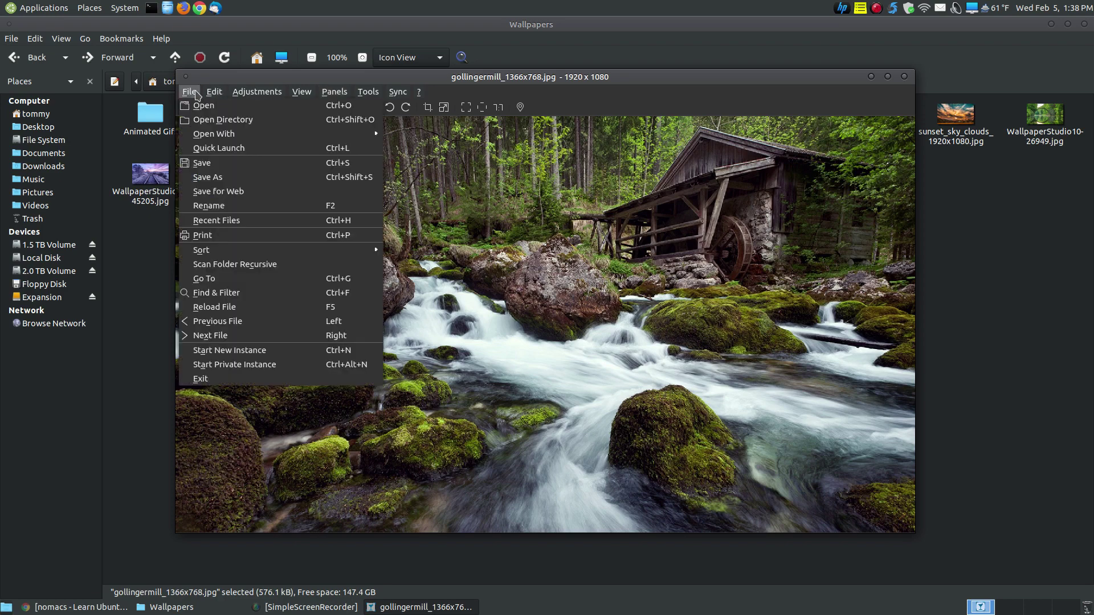
mouse_move(208, 96)
mouse_move(274, 96)
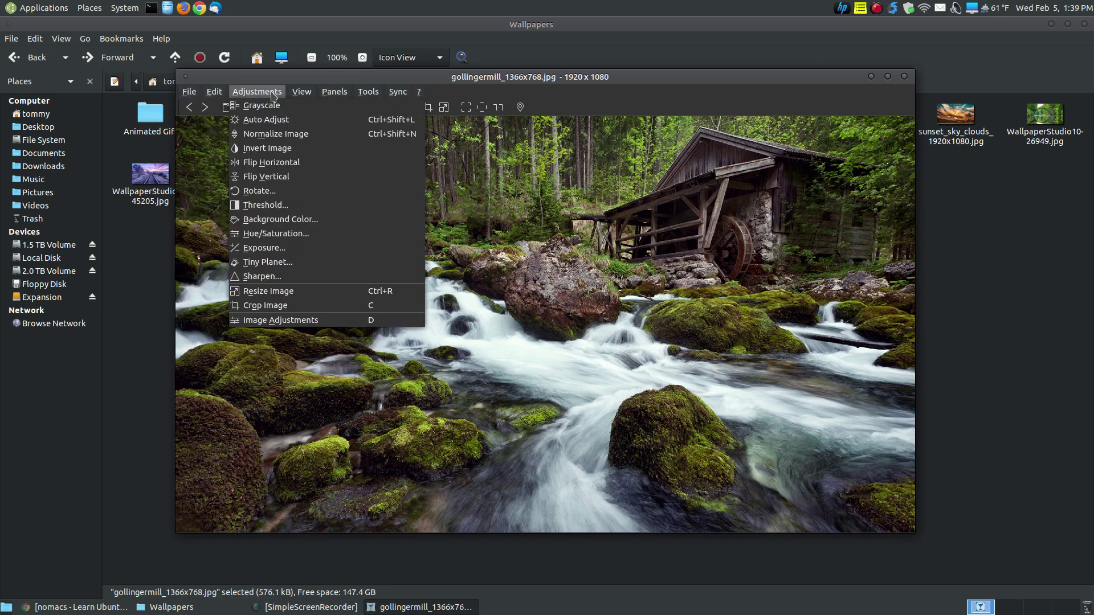
mouse_move(308, 96)
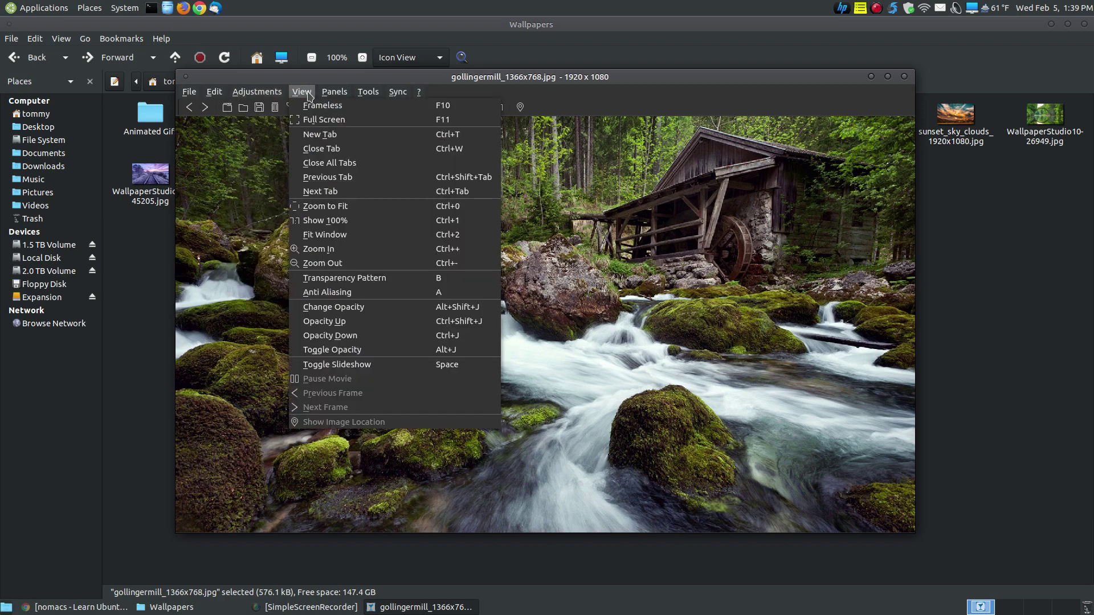
mouse_move(370, 94)
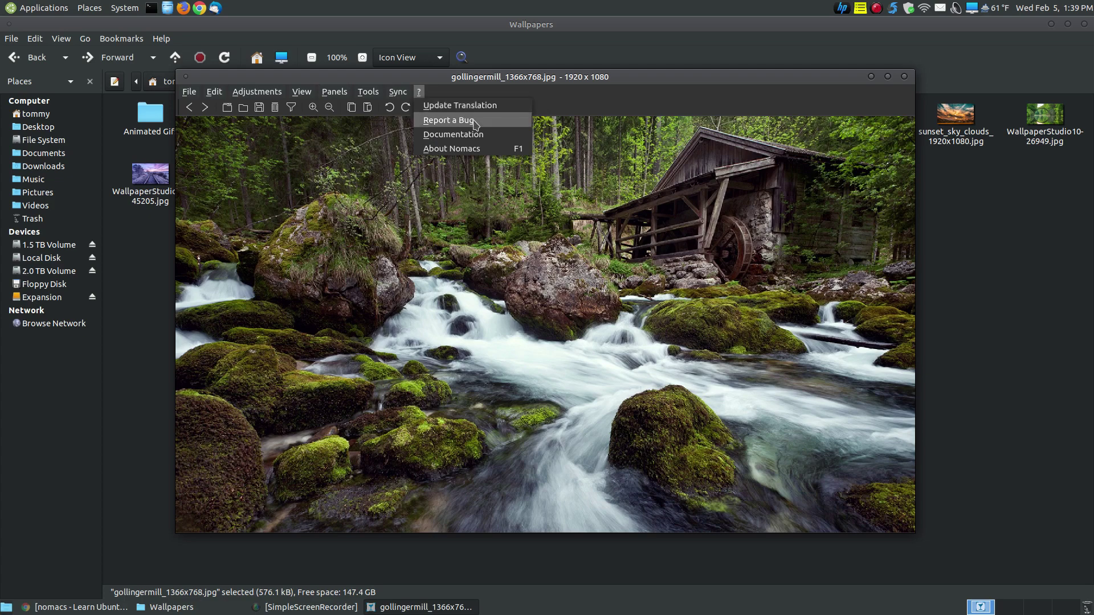
left_click(473, 150)
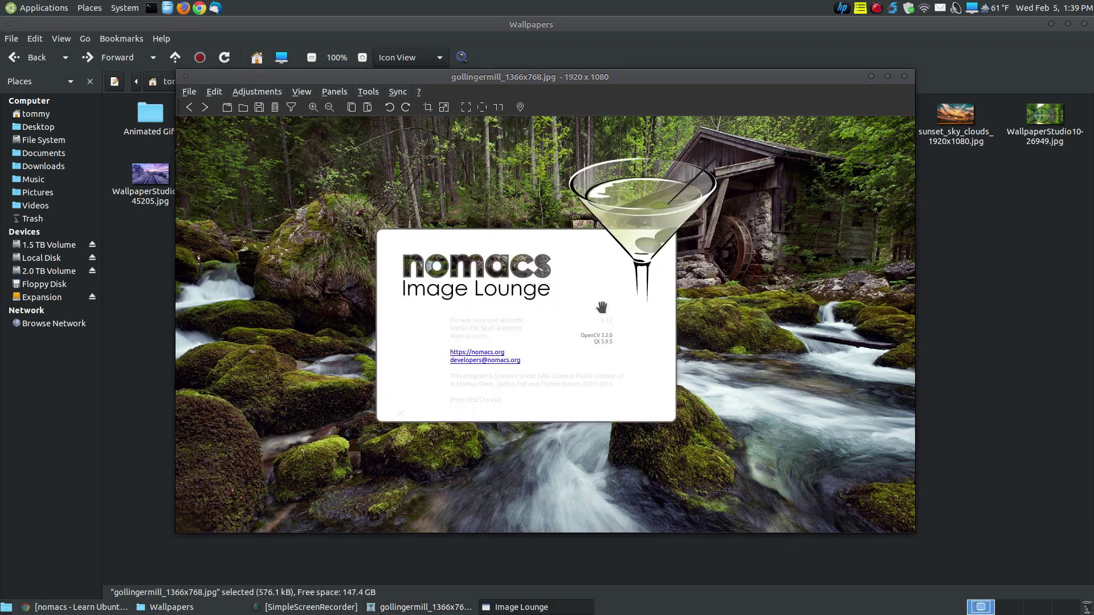
key("Escape")
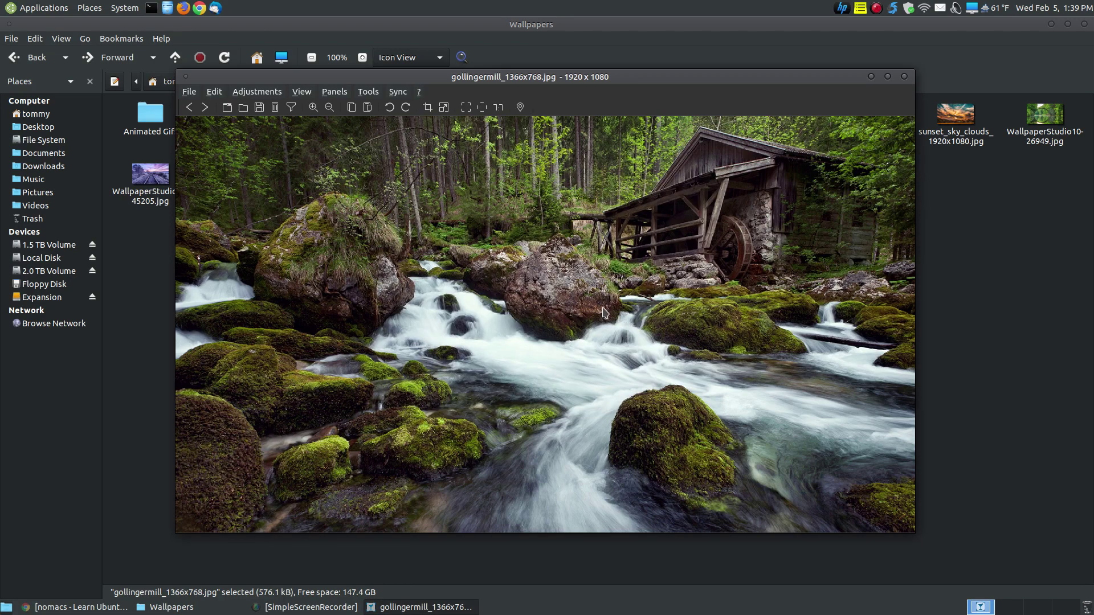
- Minimize the Wallpapers folder window and hide the toolbar in nomacs
left_click(1052, 24)
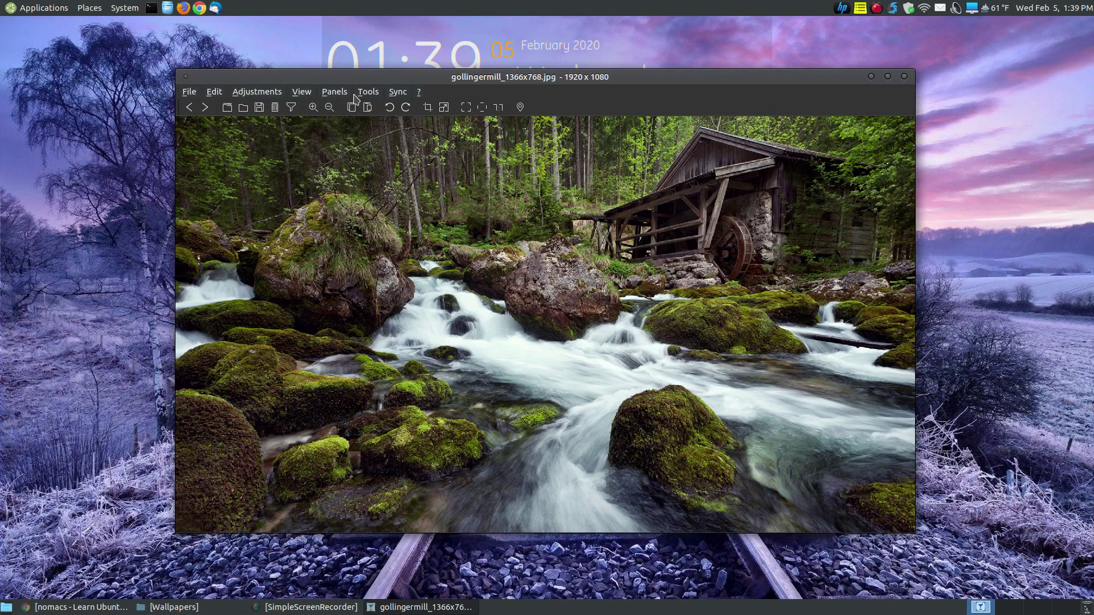
right_click(521, 93)
left_click(543, 100)
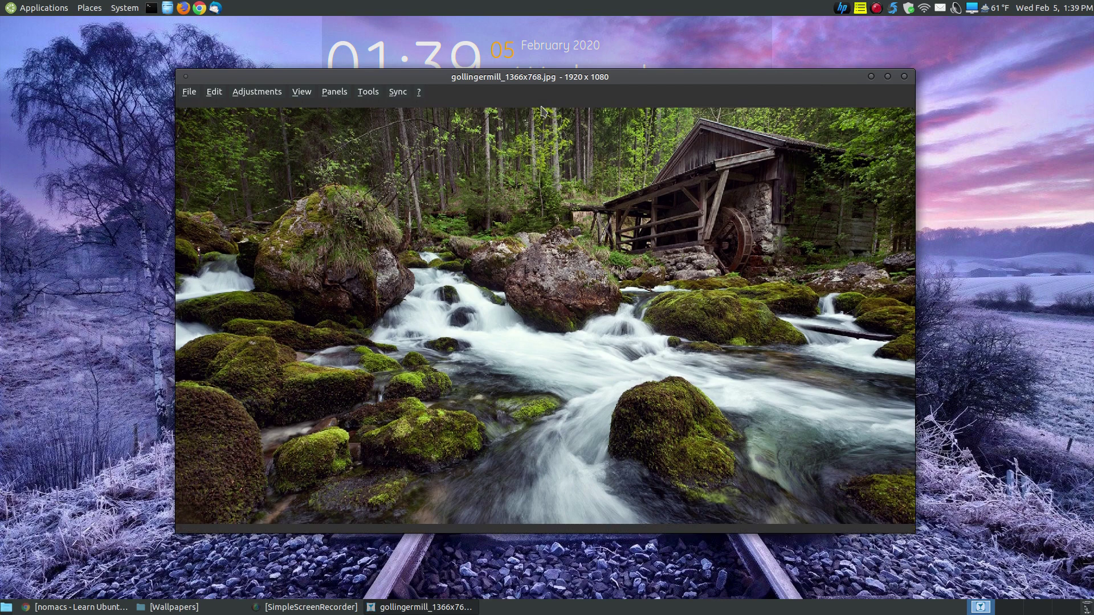
- Open the nomacs settings and review the General and Display options
left_click(221, 96)
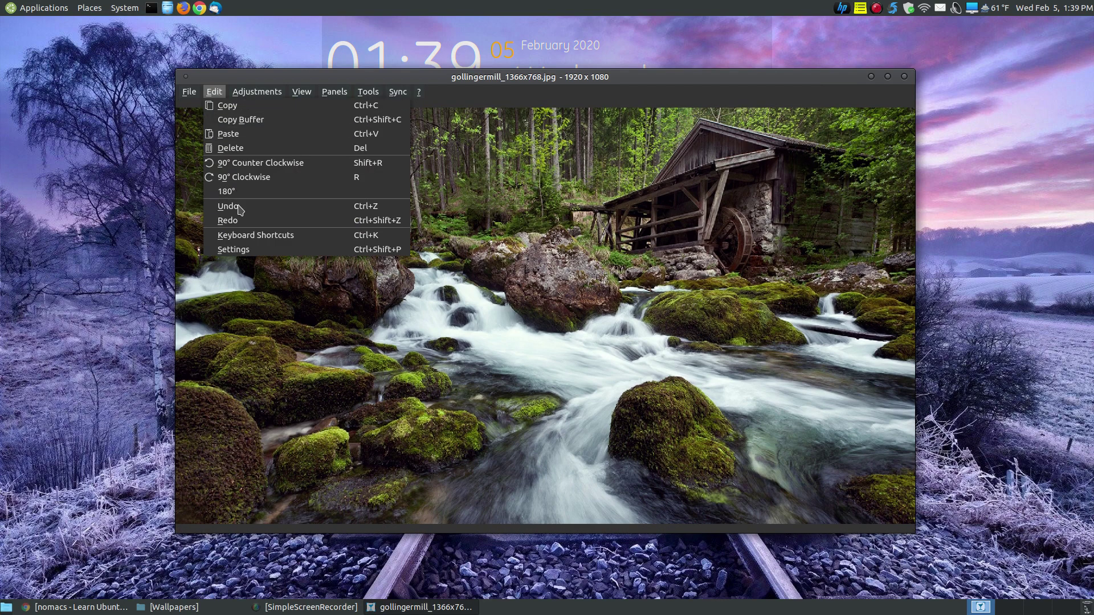
left_click(246, 249)
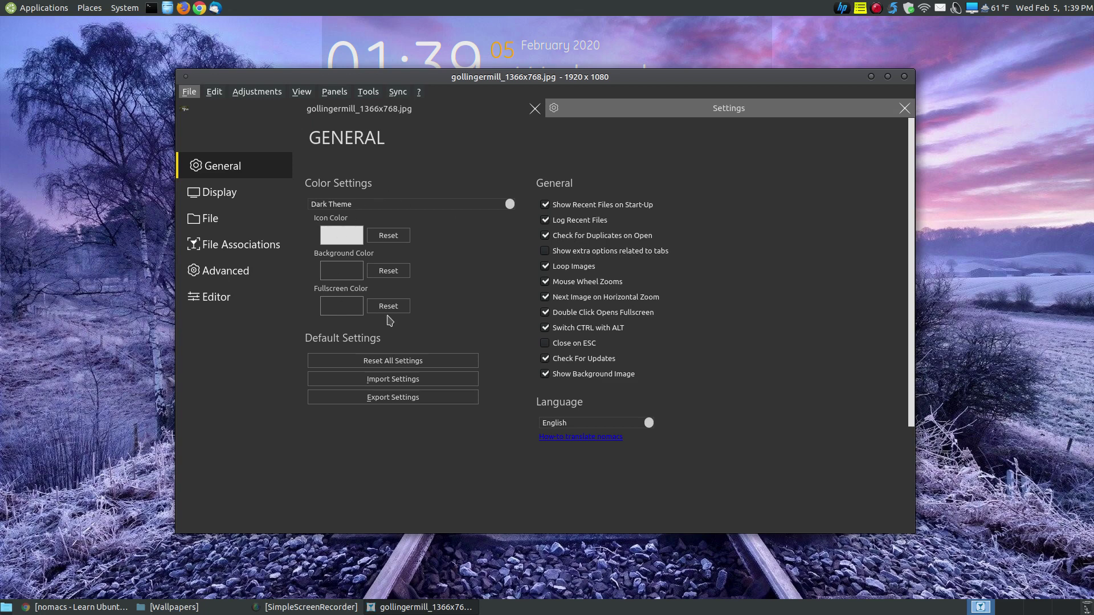
left_click(229, 195)
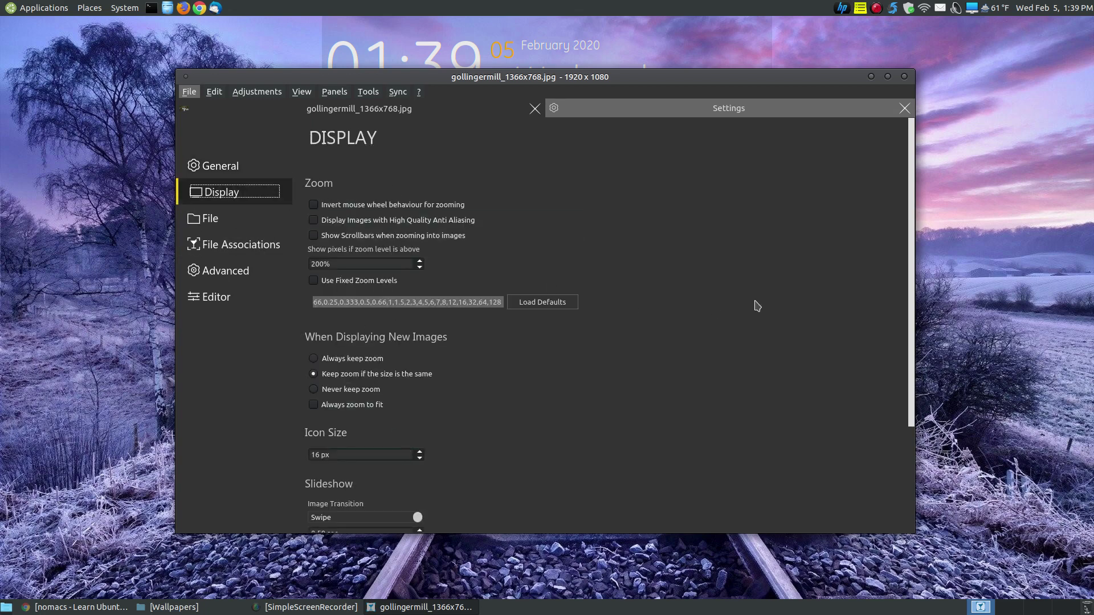
scroll(757, 306, "down", 5)
scroll(756, 306, "up", 5)
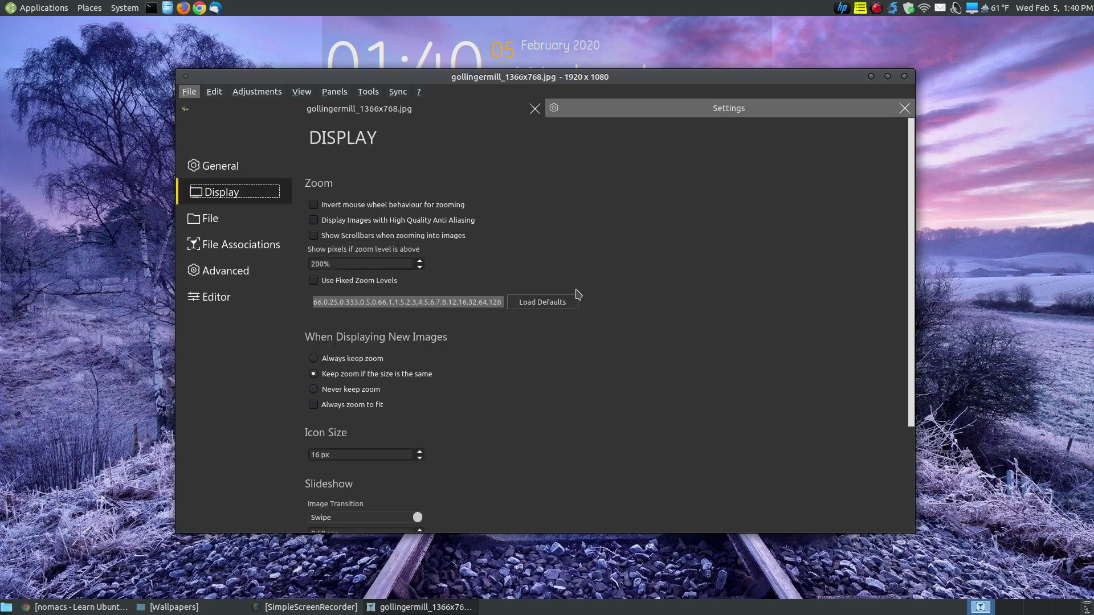
scroll(564, 446, "down", 3)
scroll(572, 444, "up", 3)
- Review the File settings and look through the list of image formats under File Associations
left_click(210, 223)
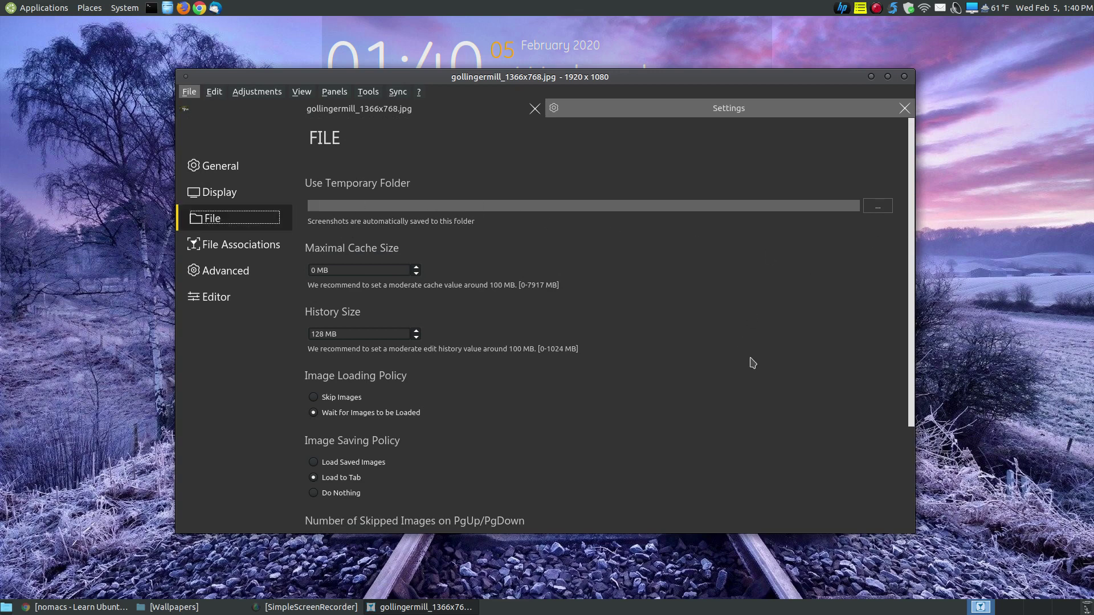
scroll(752, 362, "down", 2)
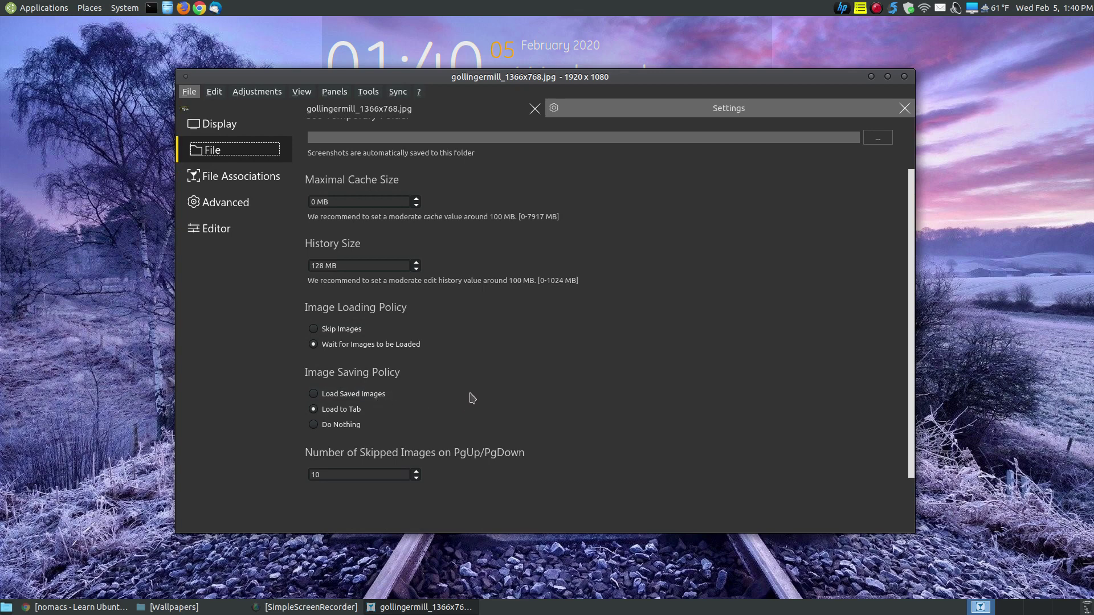
left_click(224, 182)
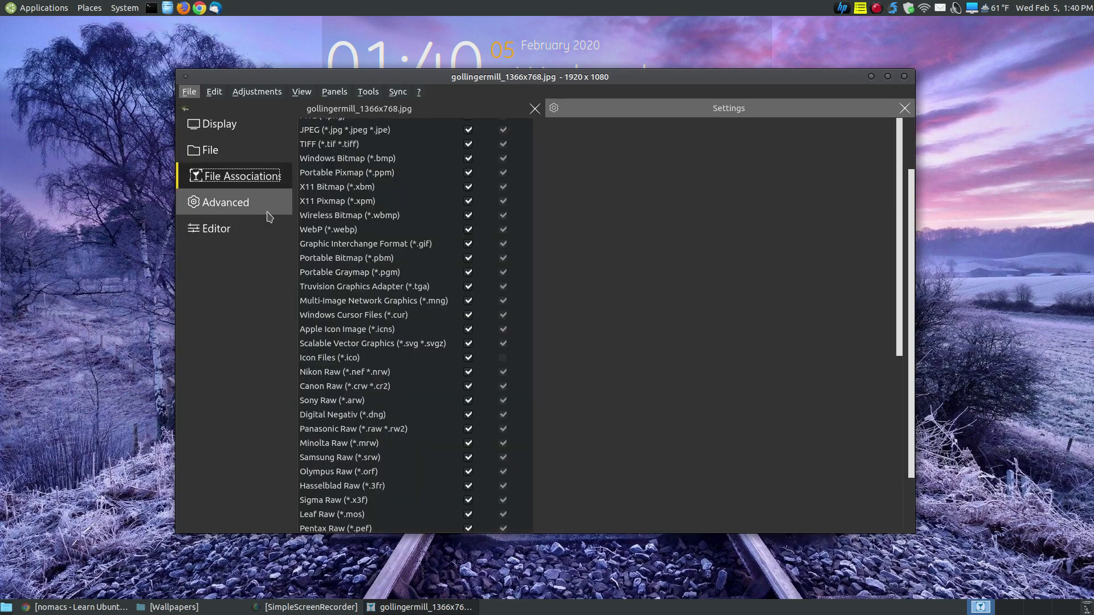
scroll(692, 318, "up", 2)
scroll(692, 318, "down", 4)
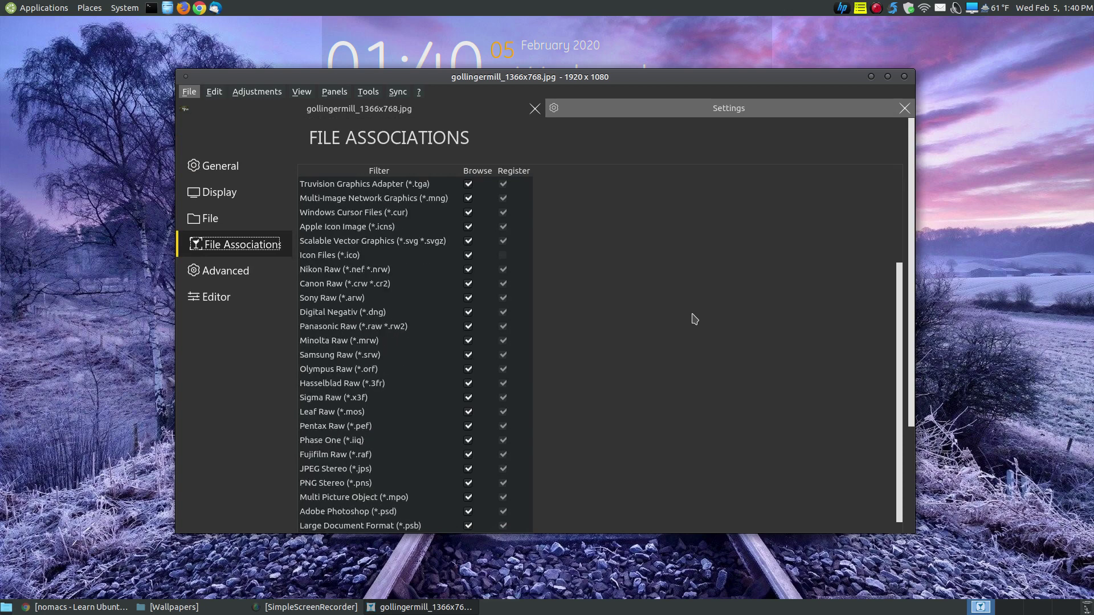
scroll(694, 319, "down", 5)
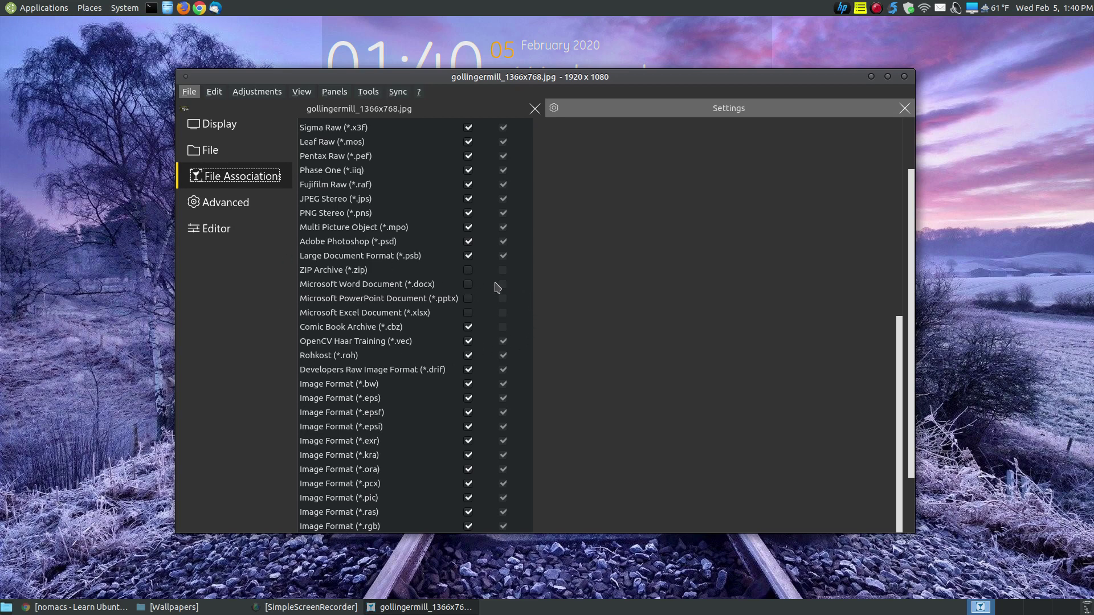
scroll(678, 405, "up", 5)
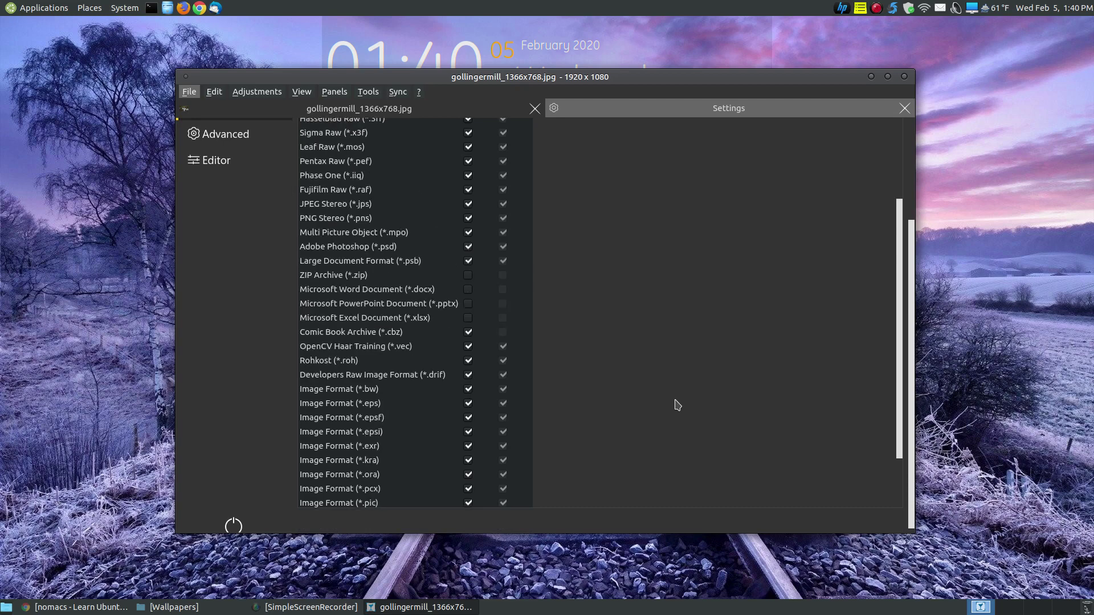
scroll(677, 405, "down", 4)
scroll(558, 333, "up", 4)
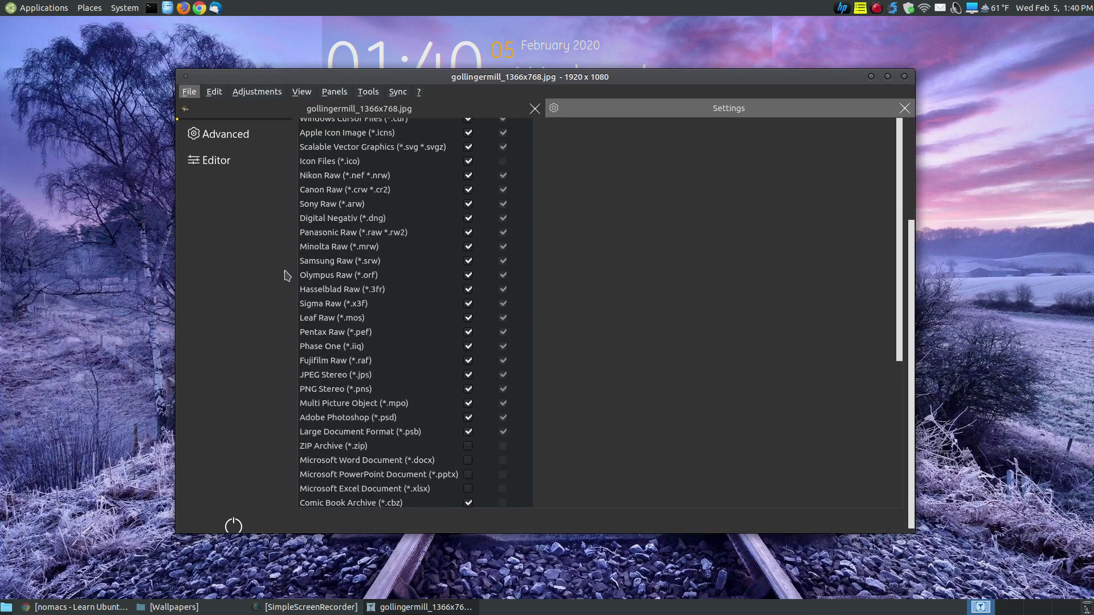
scroll(287, 275, "up", 3)
- Review the Advanced and Editor settings, return to General and close the settings
left_click(228, 271)
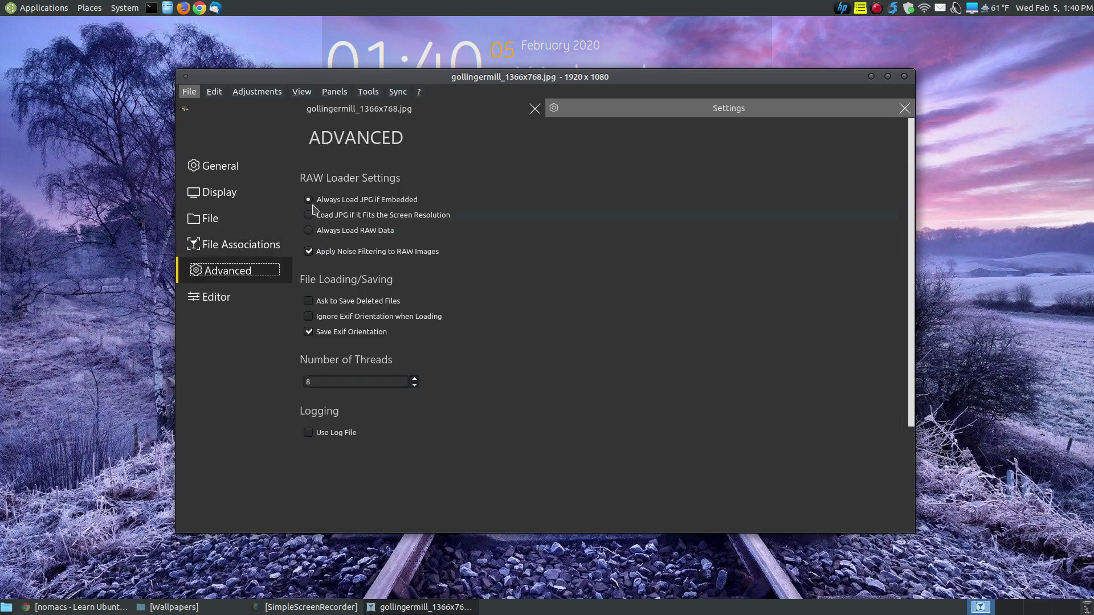
left_click(214, 303)
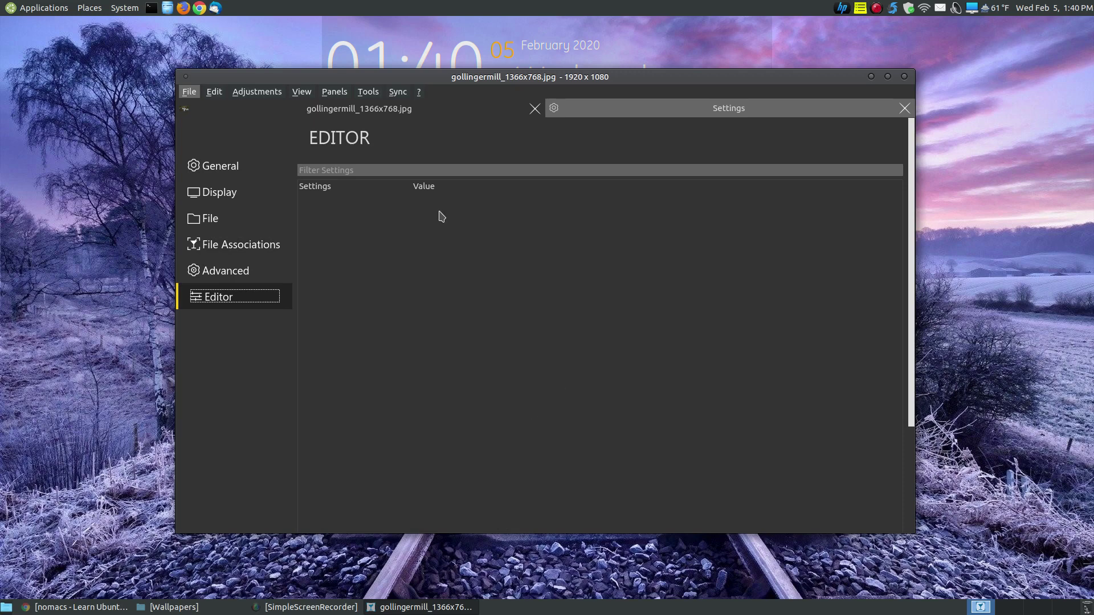
left_click(211, 173)
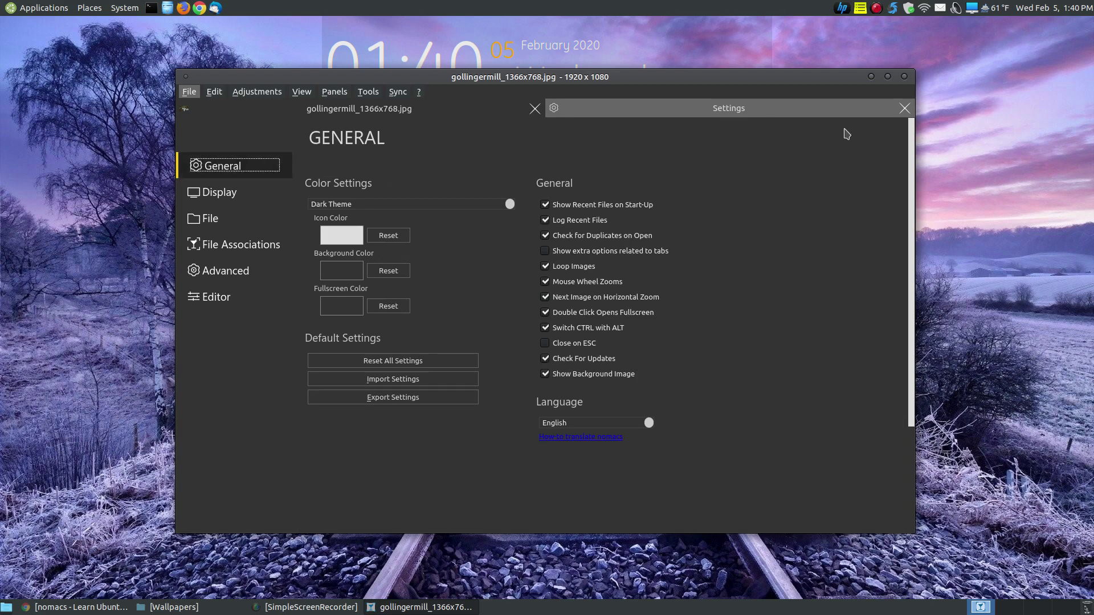
left_click(905, 109)
- Look through the commands in the View menu and close it
key("v")
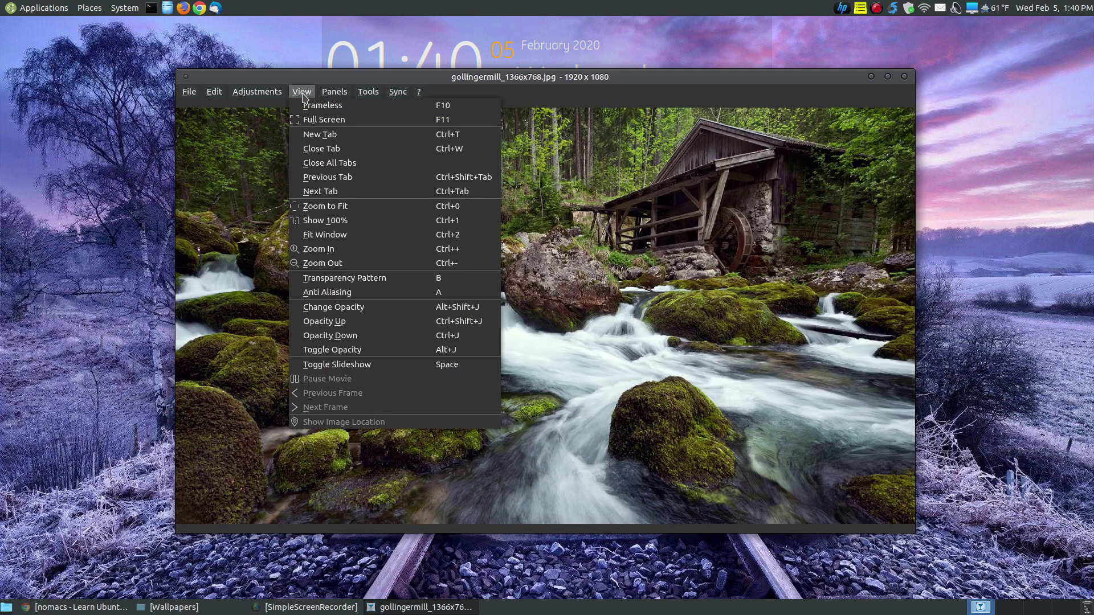
key("Right")
key("Right")
mouse_move(296, 94)
left_click(572, 295)
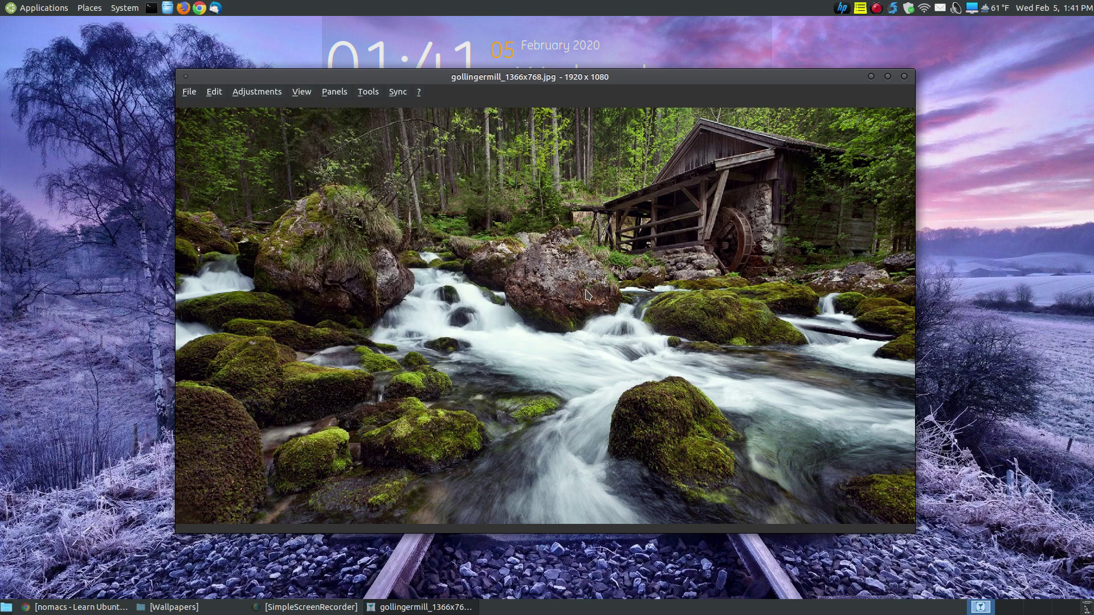
- Browse forward through the folder's images to WallpaperStudio10-78636.jpg
key("Right")
key("Right")
key("Right")
key("Right")
key("Right")
key("Right")
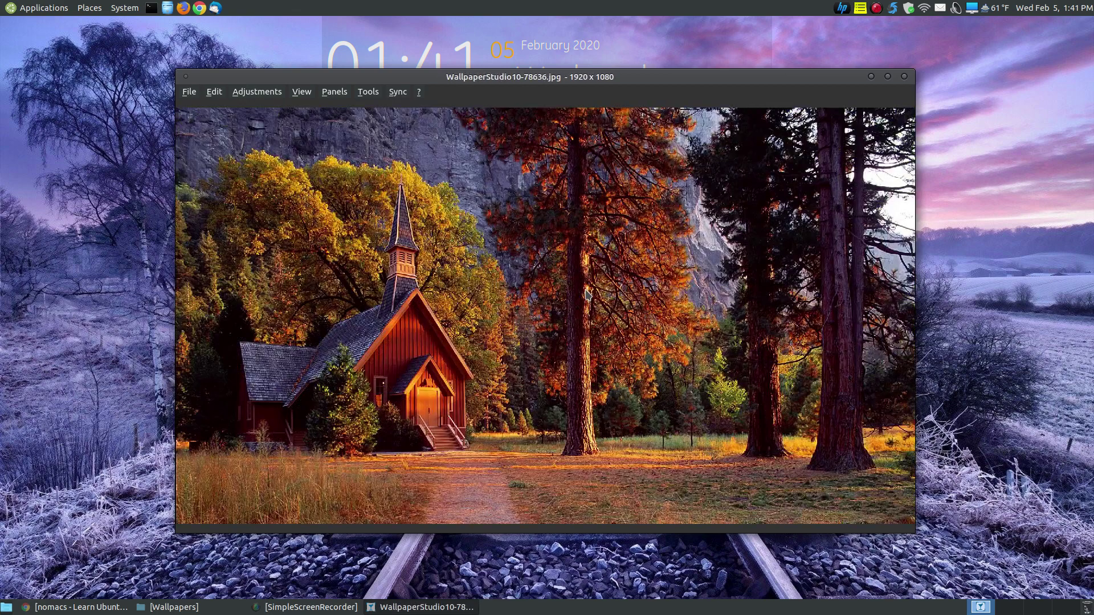
- Hide the menu bar and shrink the viewer window to fit tightly around the image
right_click(585, 290)
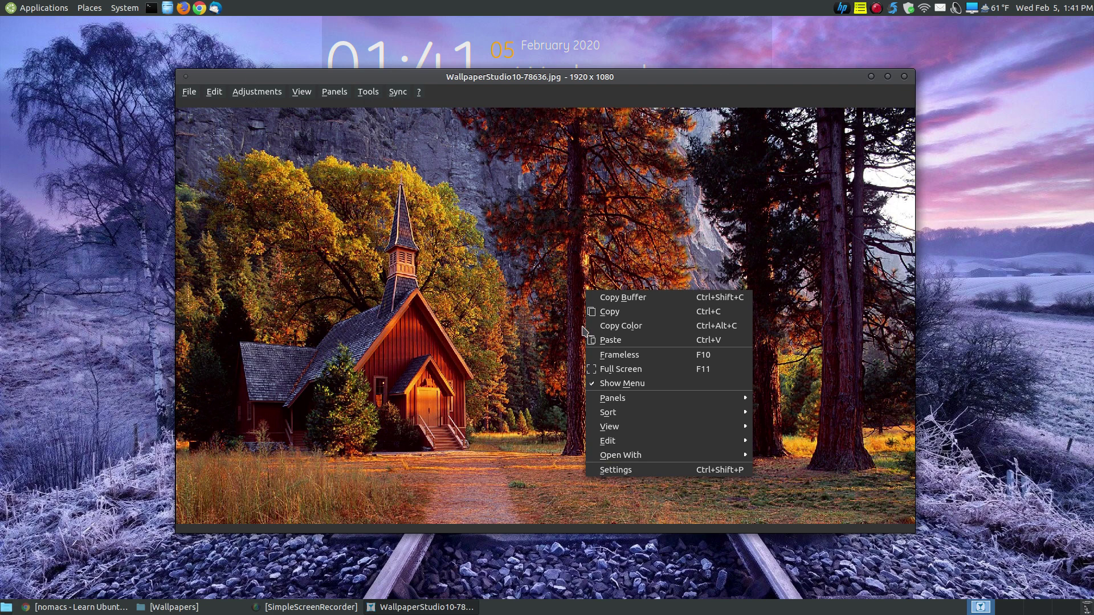
left_click(608, 389)
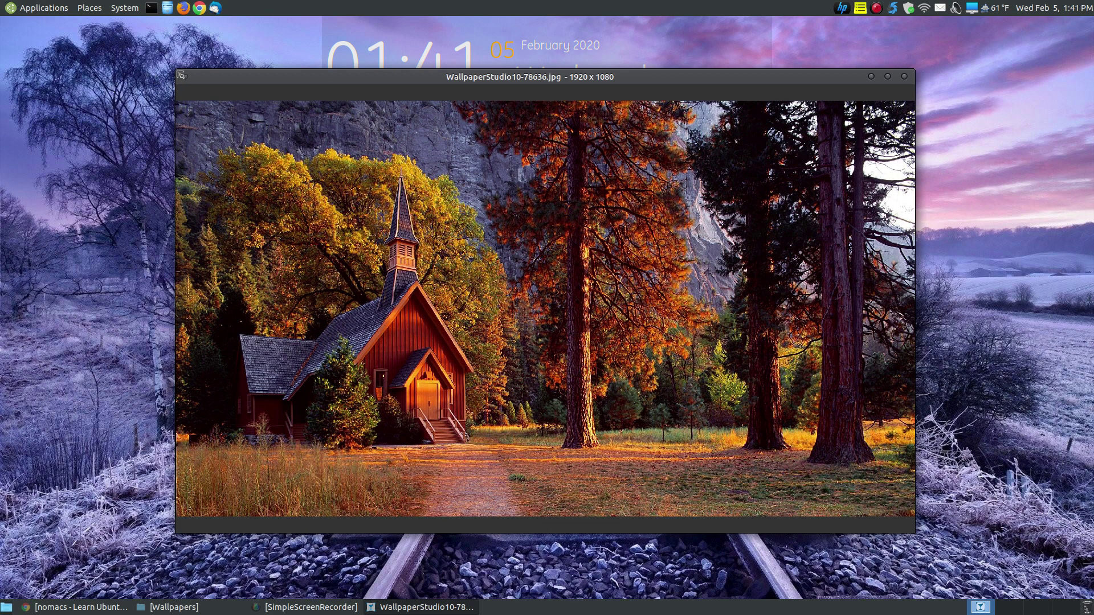
left_click_drag(181, 74, 196, 119)
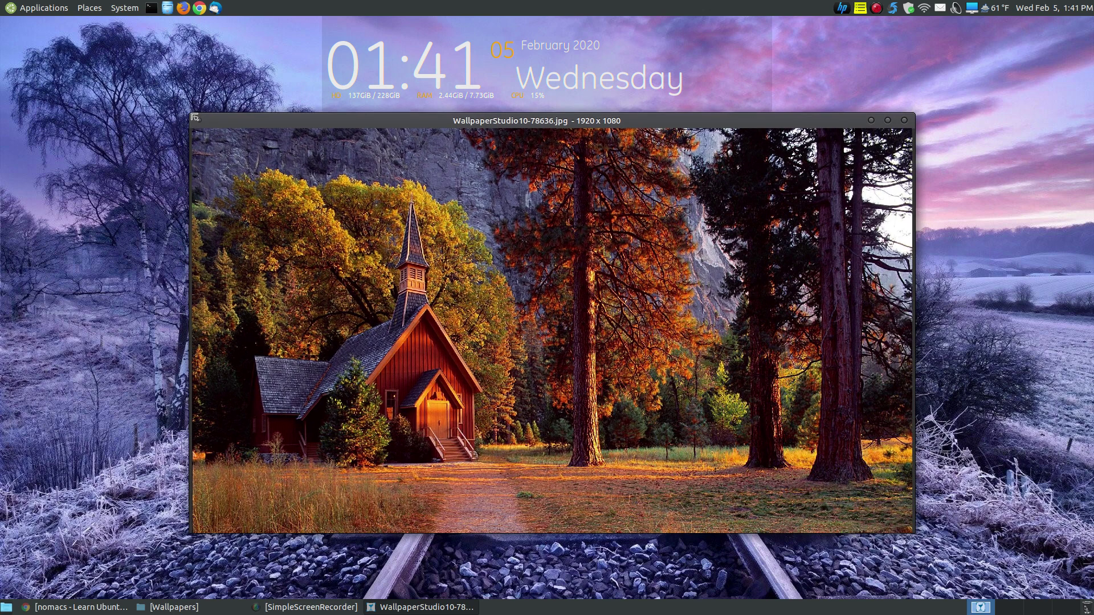
left_click_drag(196, 120, 192, 106)
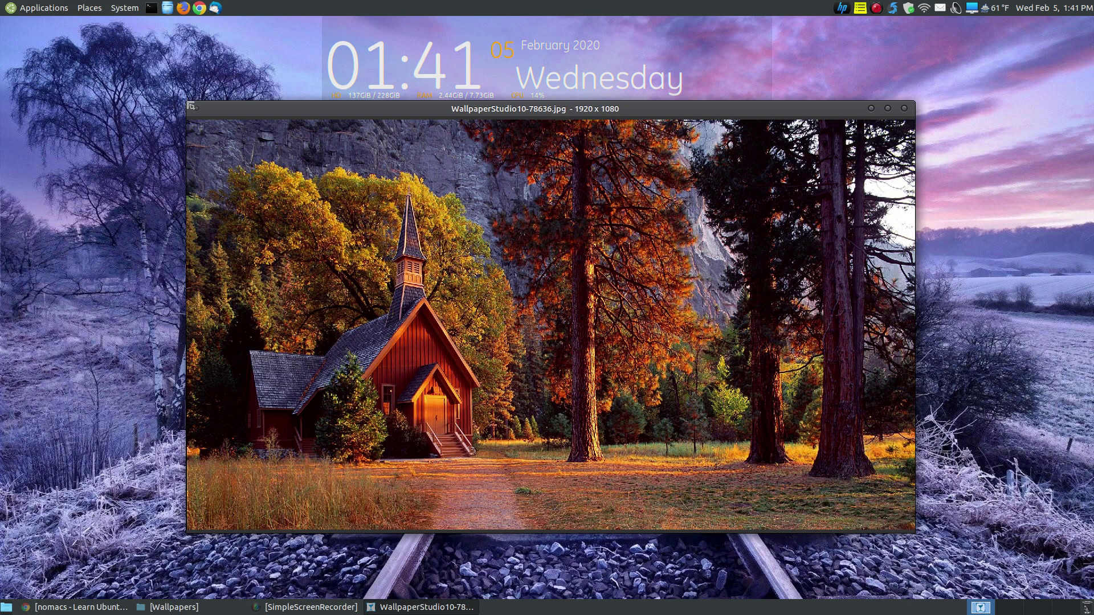
left_click_drag(190, 106, 193, 112)
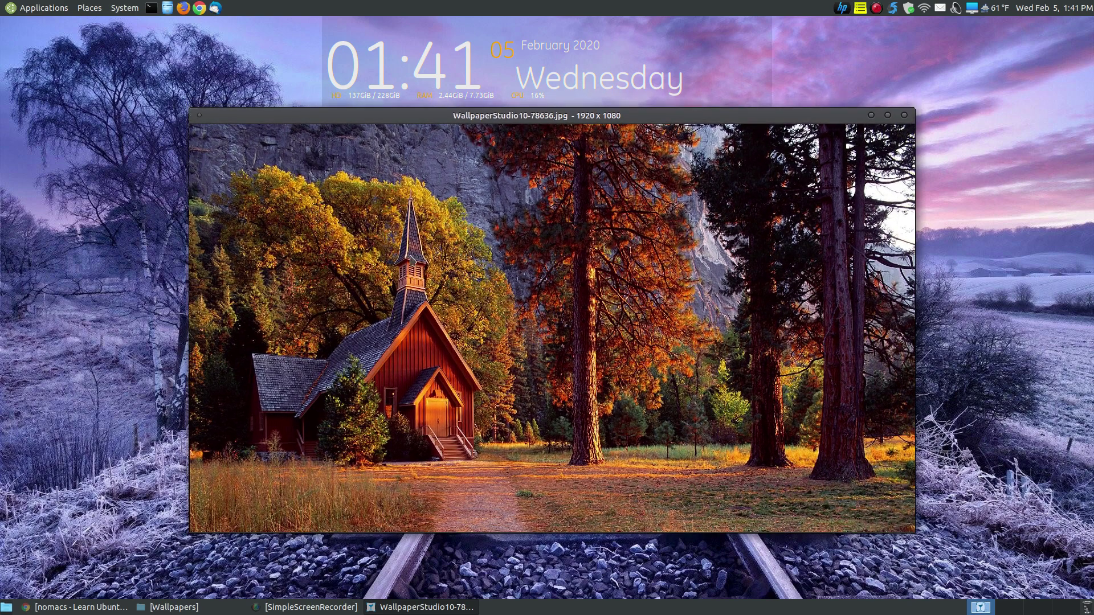
- Browse forward through the wallpapers to sunset_sky_clouds_1920x1080.jpg
key("Right")
key("Right")
key("Right")
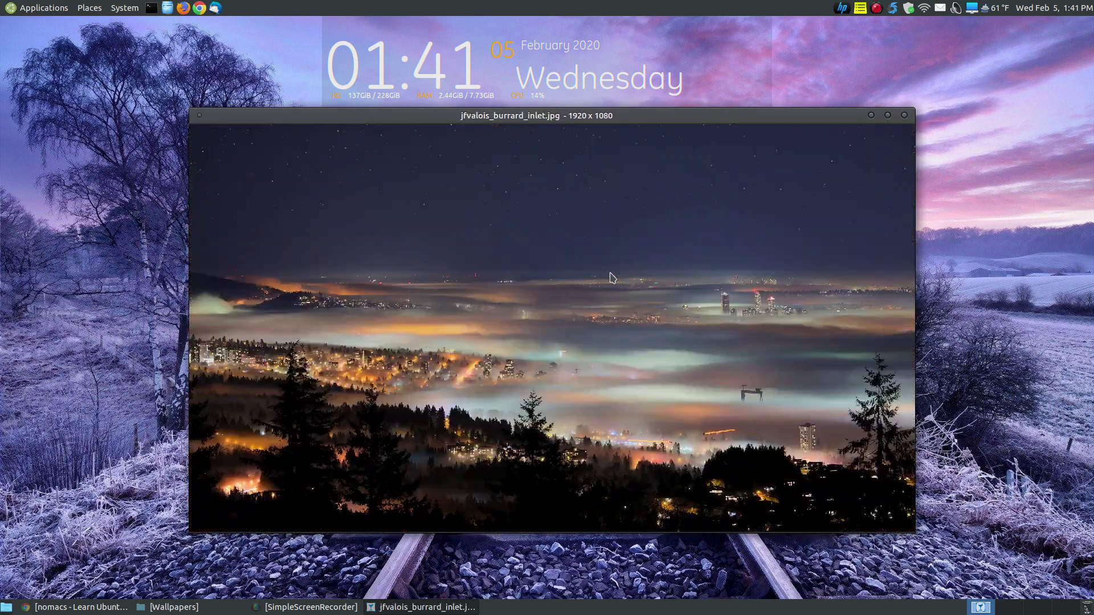
key("Right")
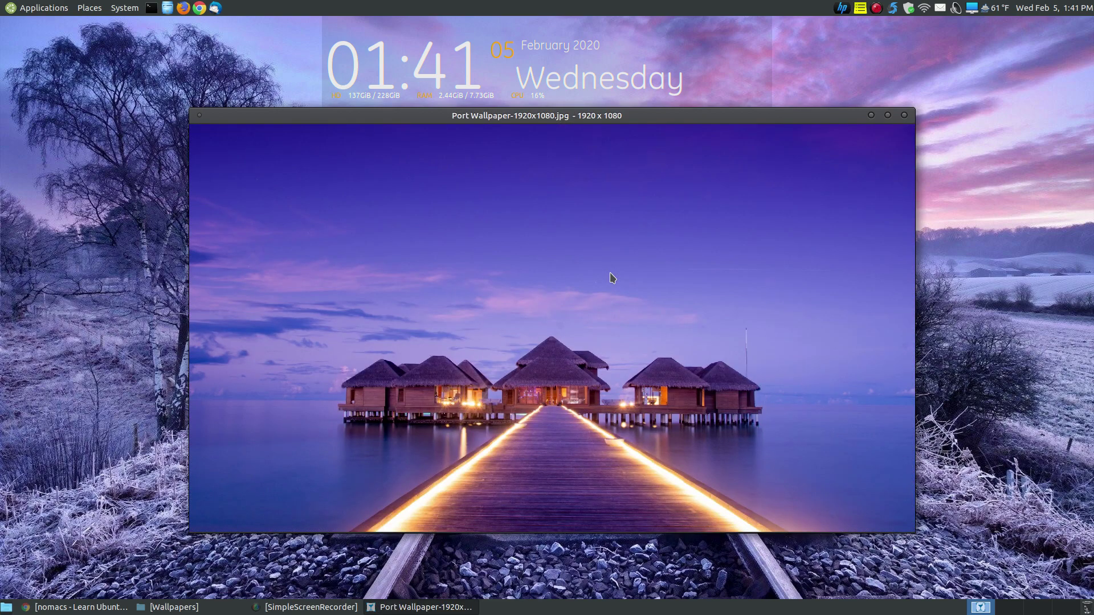
key("Right")
key("Right")
key("Right")
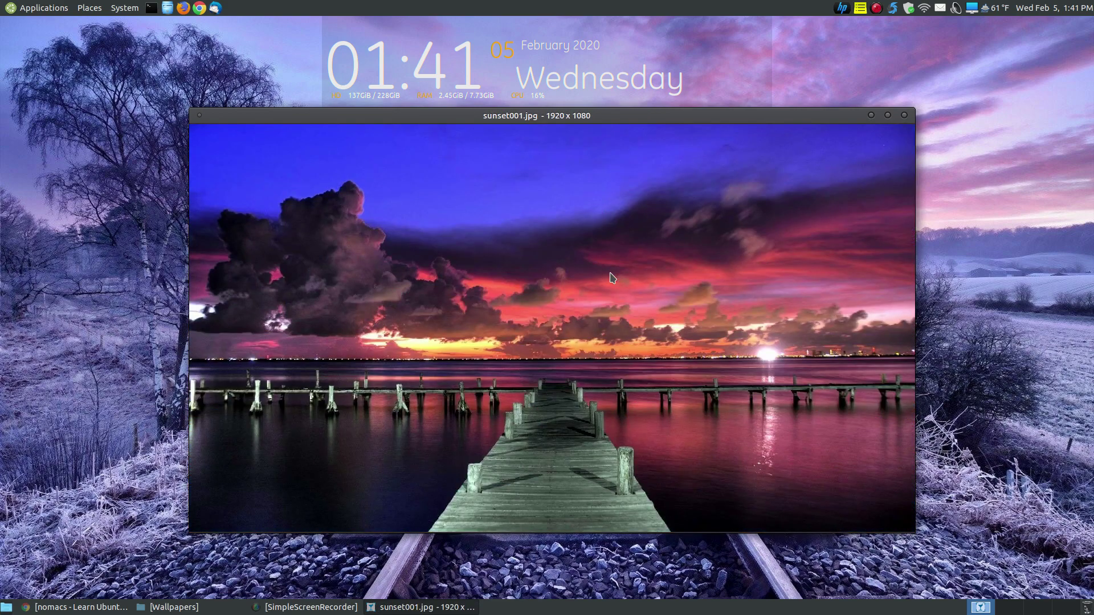
key("Right")
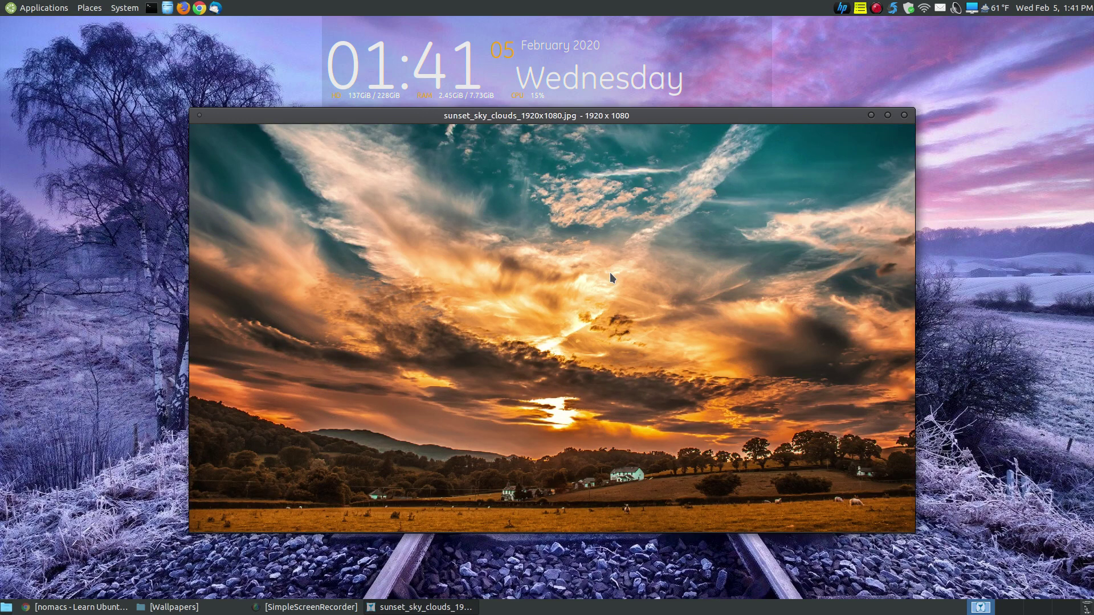
- Switch the viewer to frameless mode and hide the toolbar across the screen
right_click(518, 166)
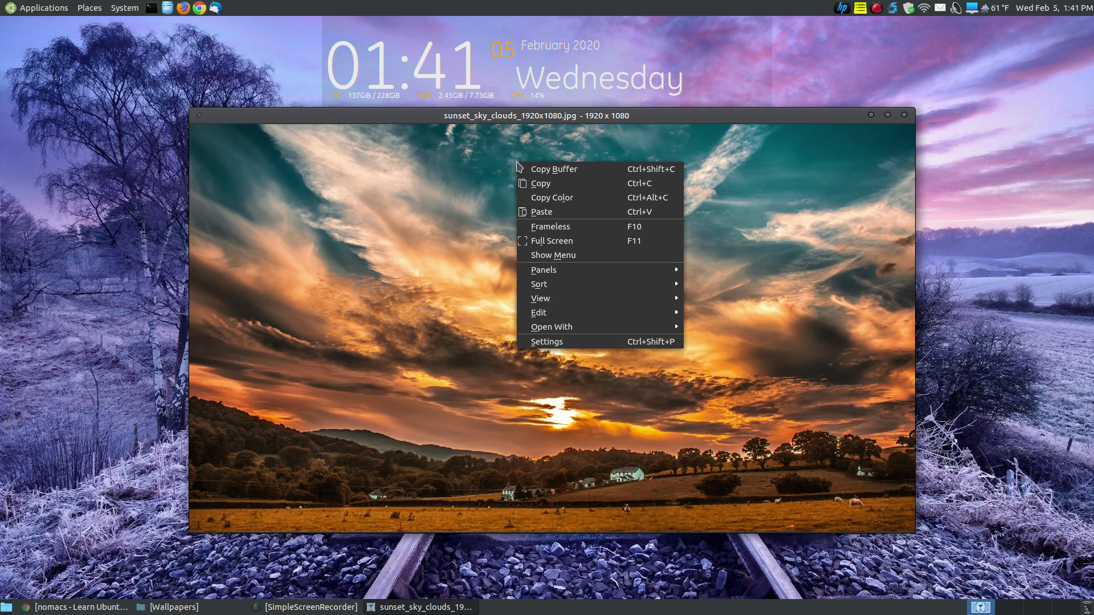
left_click(567, 226)
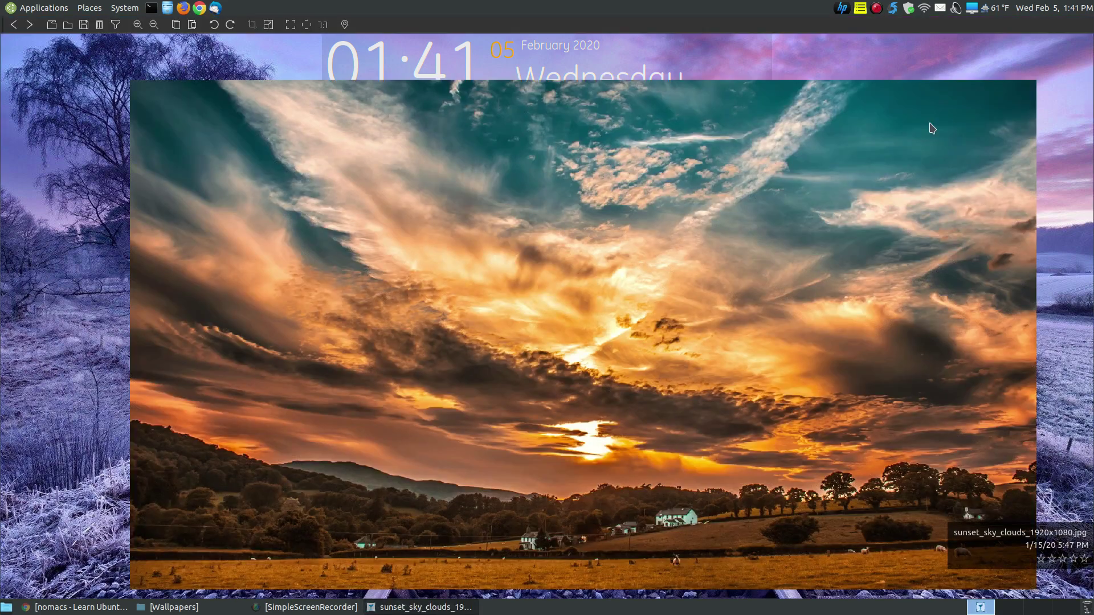
right_click(564, 24)
left_click(592, 30)
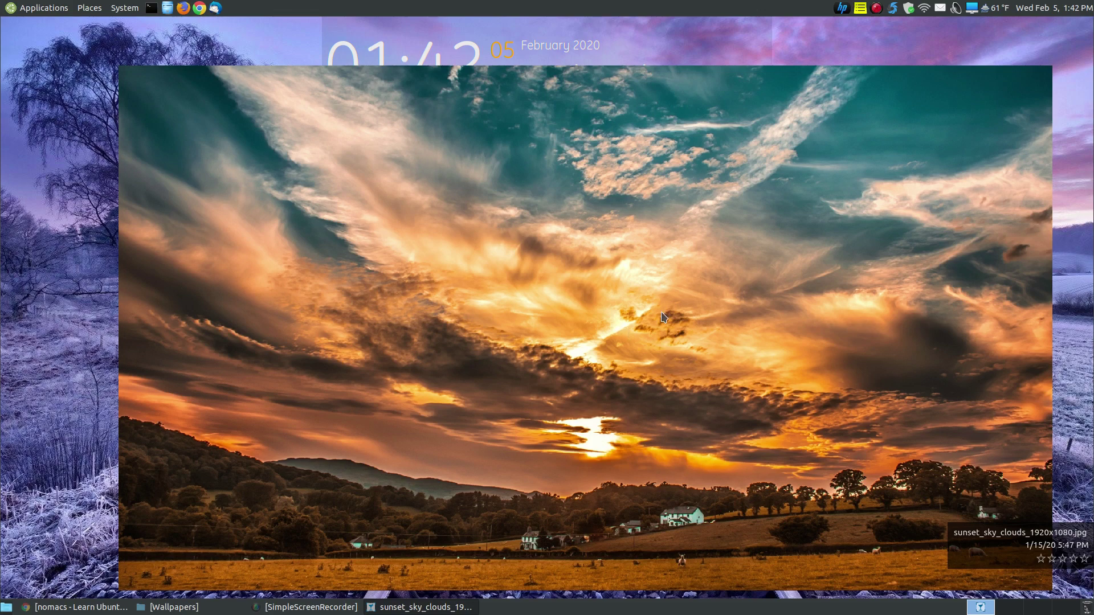
- Browse the wallpapers in frameless mode to summer-beach-desktop-wallpaper-5255.jpeg and turn frameless mode off
key("Right")
key("Right")
key("Right")
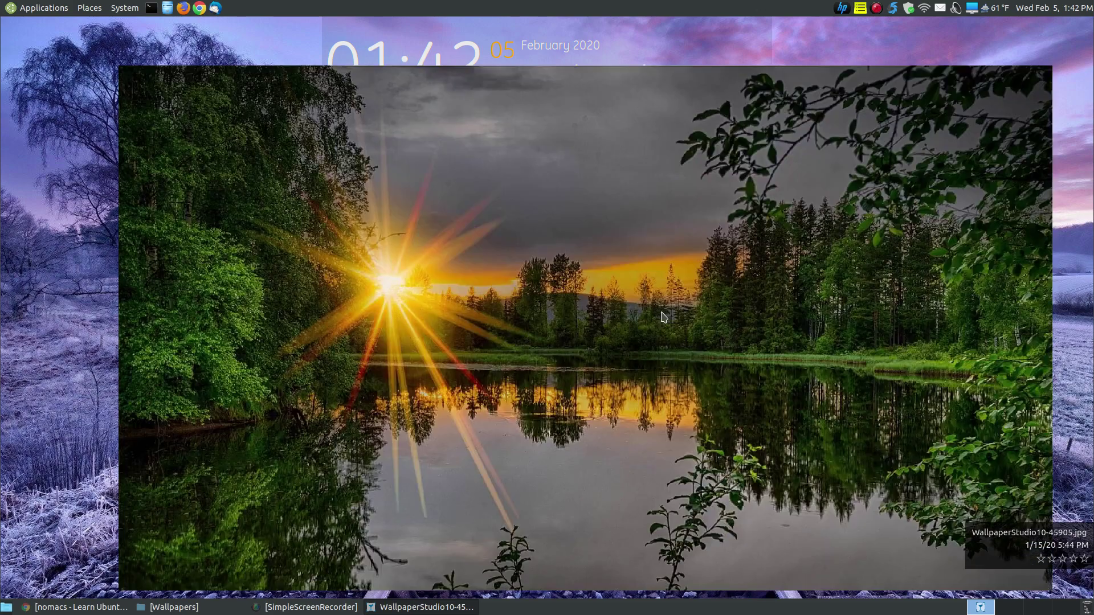
key("Right")
key("Right")
key("Right")
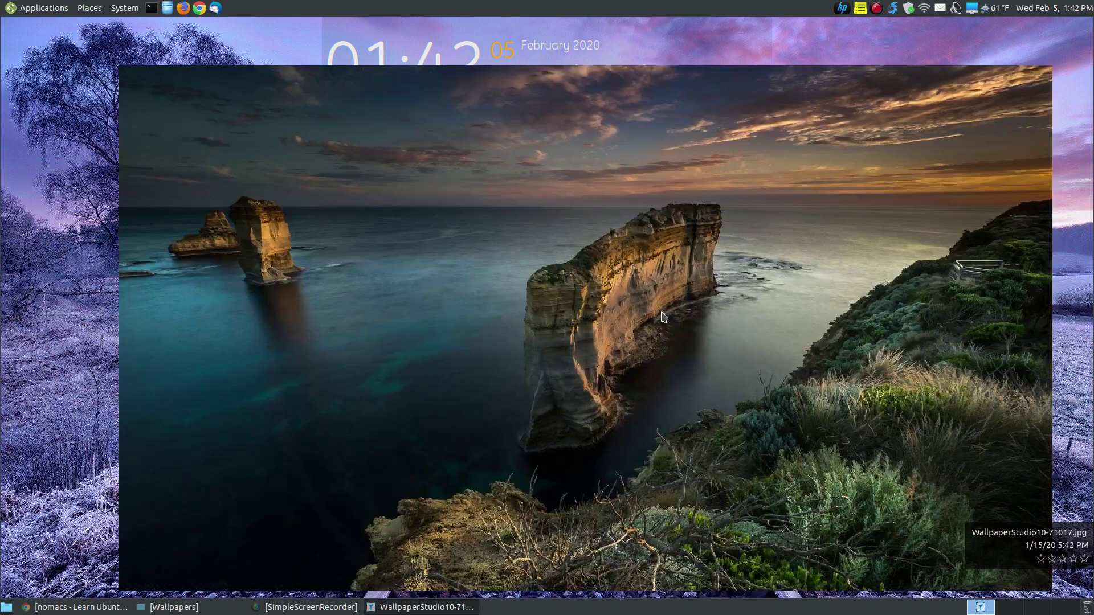
key("Right")
key("Right")
key("Right")
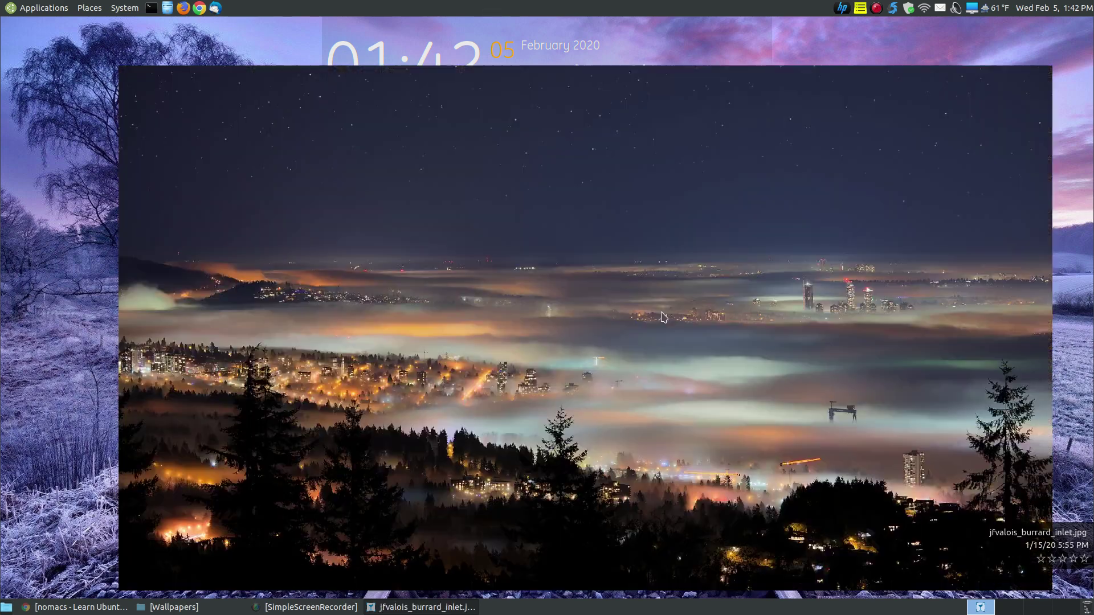
key("Right")
key("Right")
key("Right")
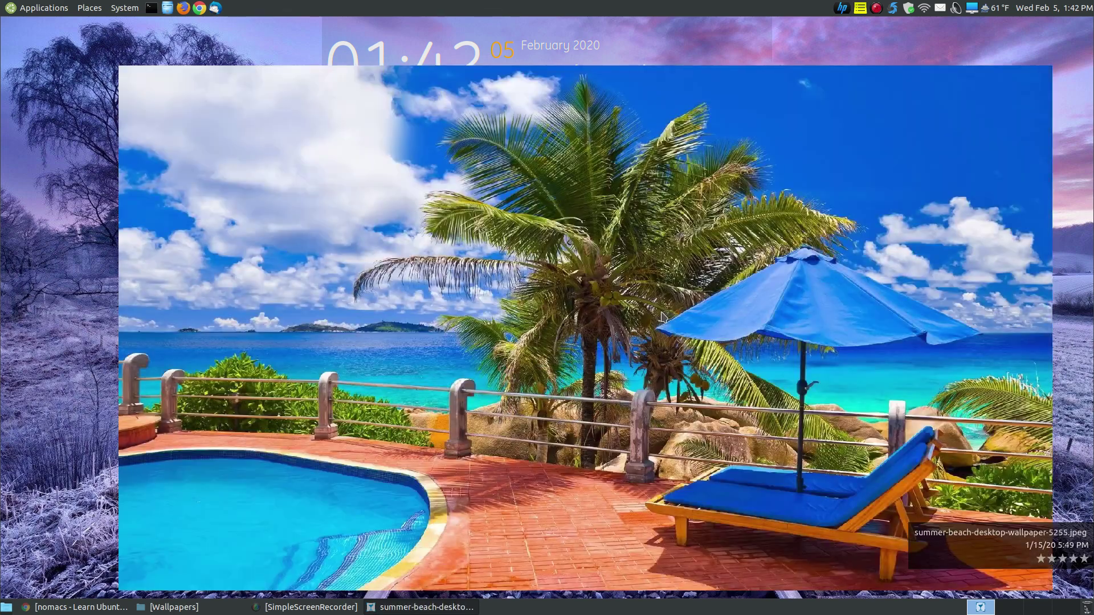
right_click(598, 217)
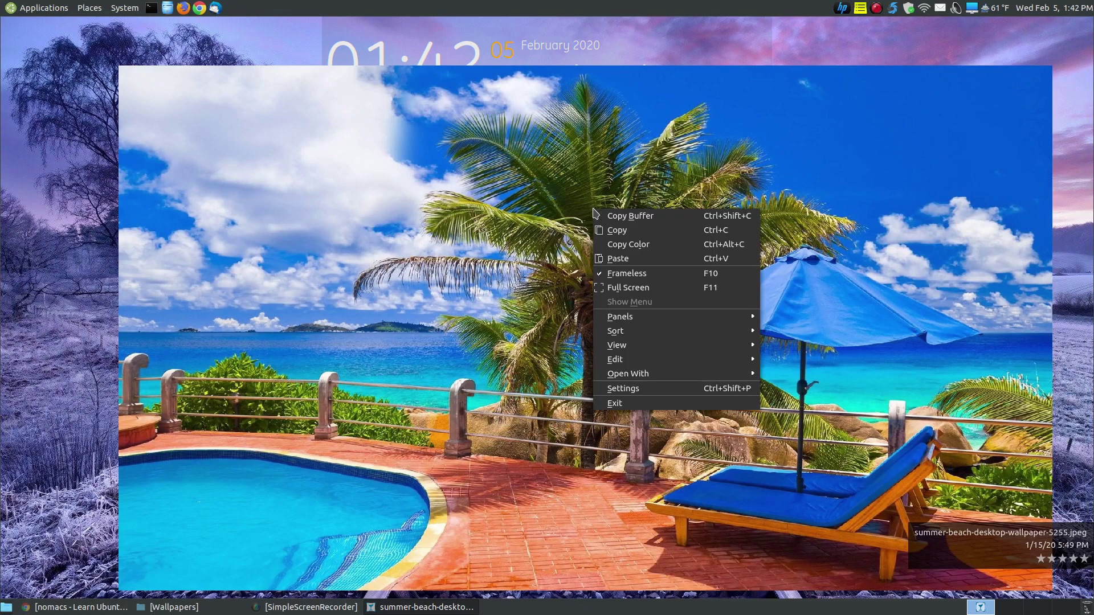
left_click(640, 278)
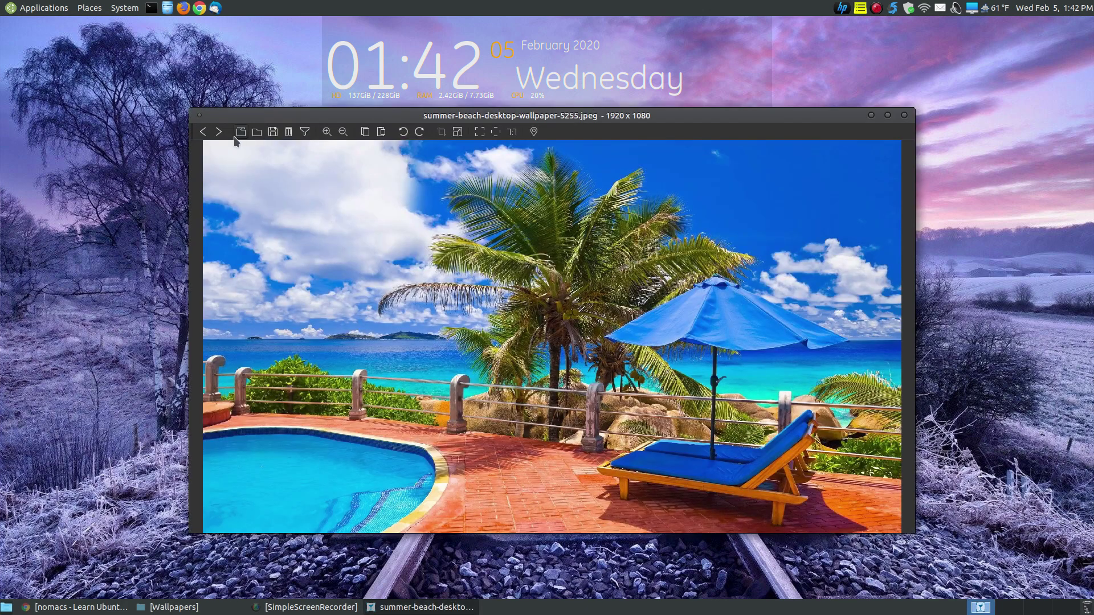
- Hide the viewer's toolbar, move the beach wallpaper window to the desktop's upper-left corner and shrink it to about half the screen width
right_click(569, 130)
left_click(587, 135)
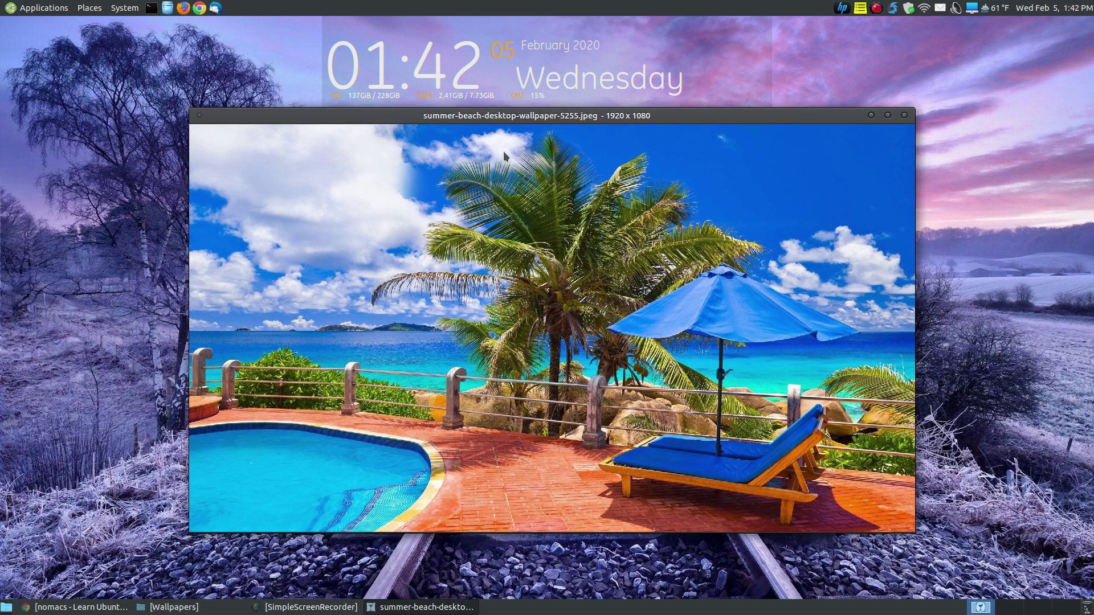
left_click_drag(404, 117, 220, 47)
left_click_drag(729, 457, 489, 324)
- Launch a second nomacs instance, browse from the beach wallpaper to sunset-reflection-in-lake_1920x1080.jpg and turn frameless mode off
left_click(8, 7)
mouse_move(50, 93)
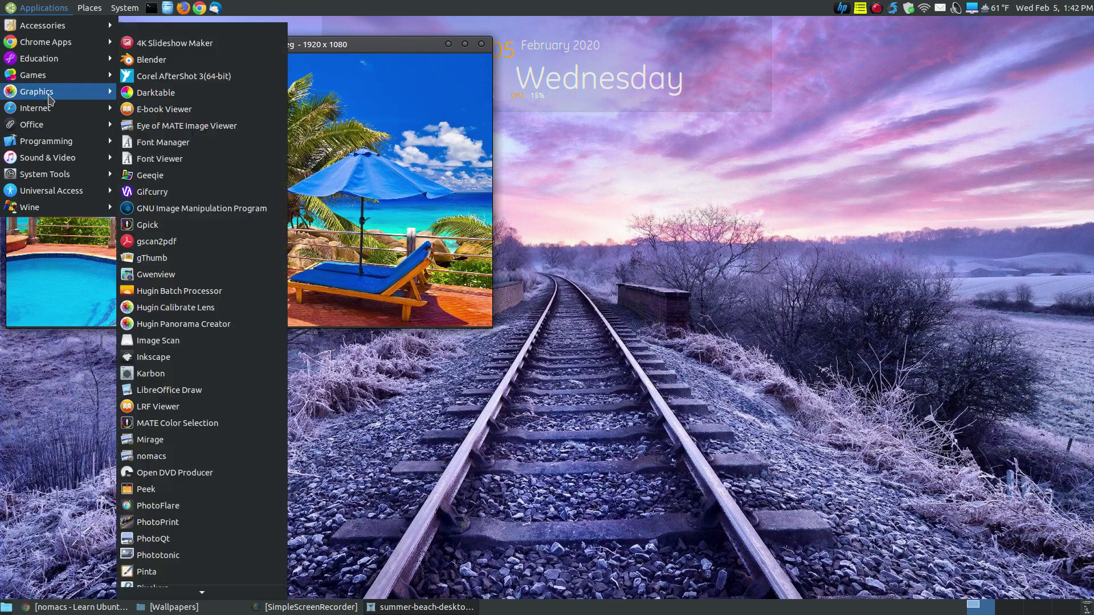
left_click(194, 456)
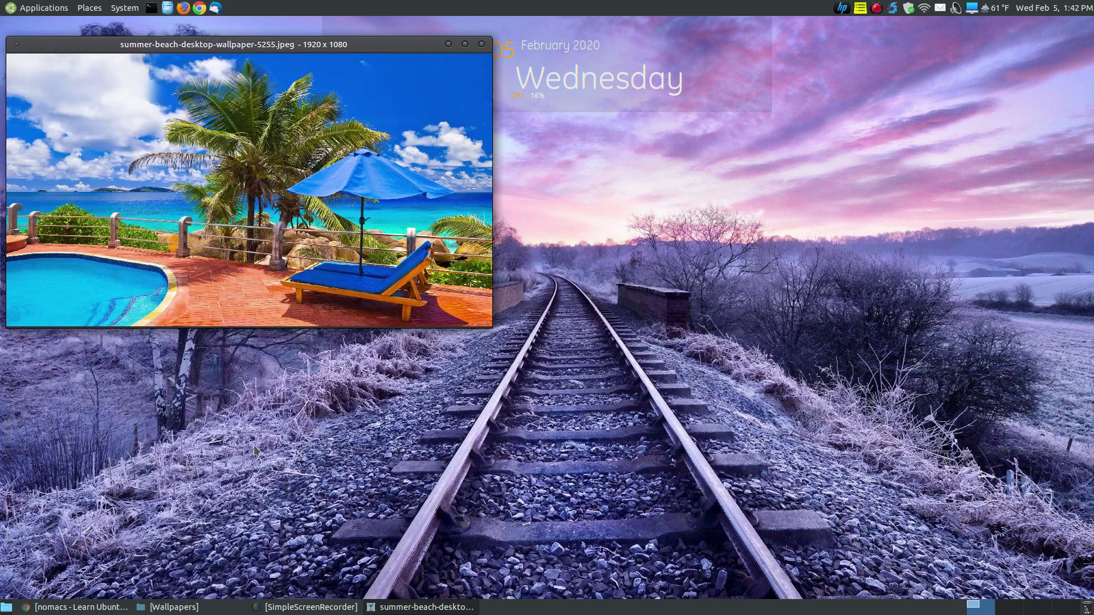
left_click(550, 245)
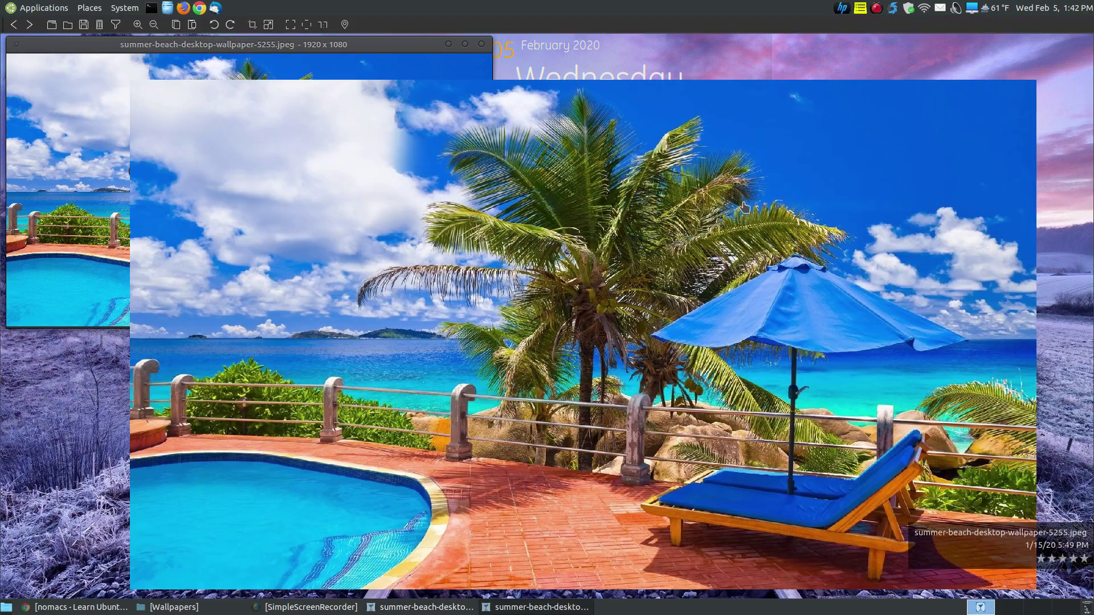
key("Right")
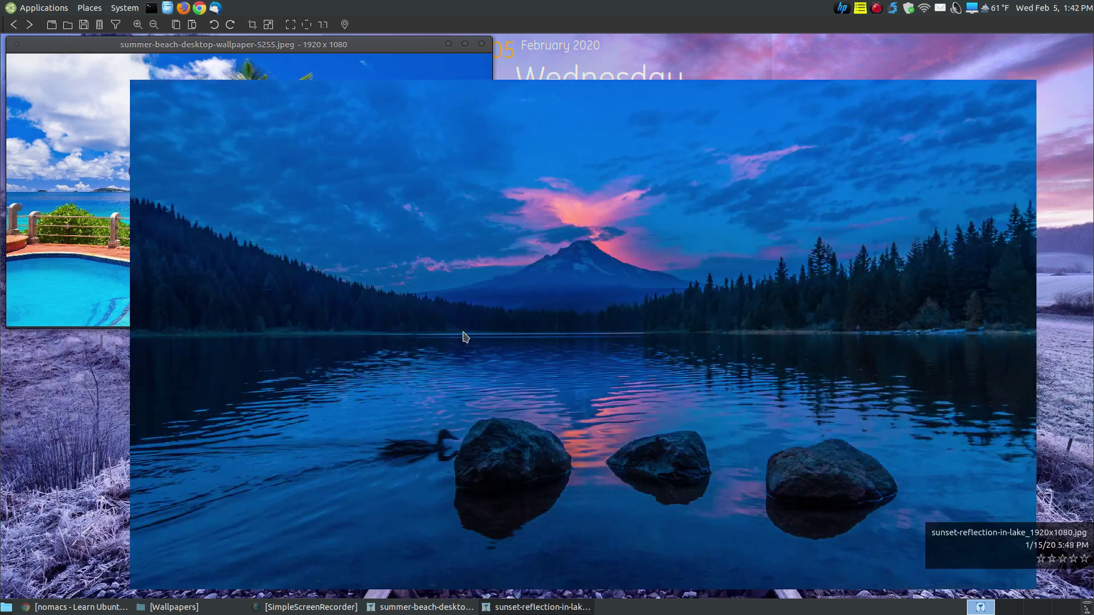
right_click(642, 179)
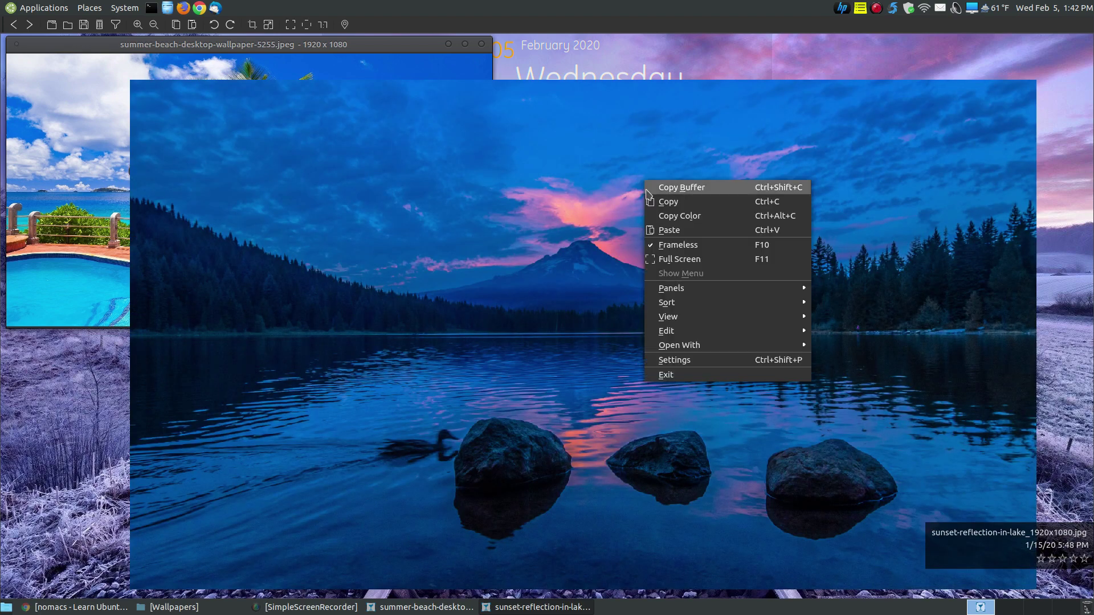
left_click(676, 249)
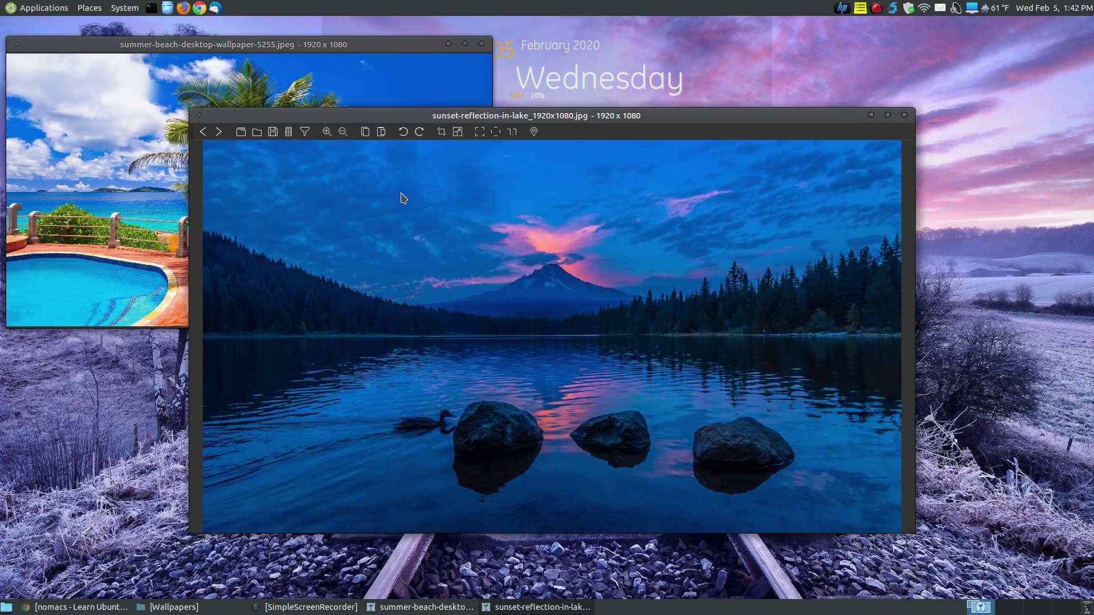
- Hide the edit toolbar in the second viewer, enable Show Menu and close that window
right_click(586, 132)
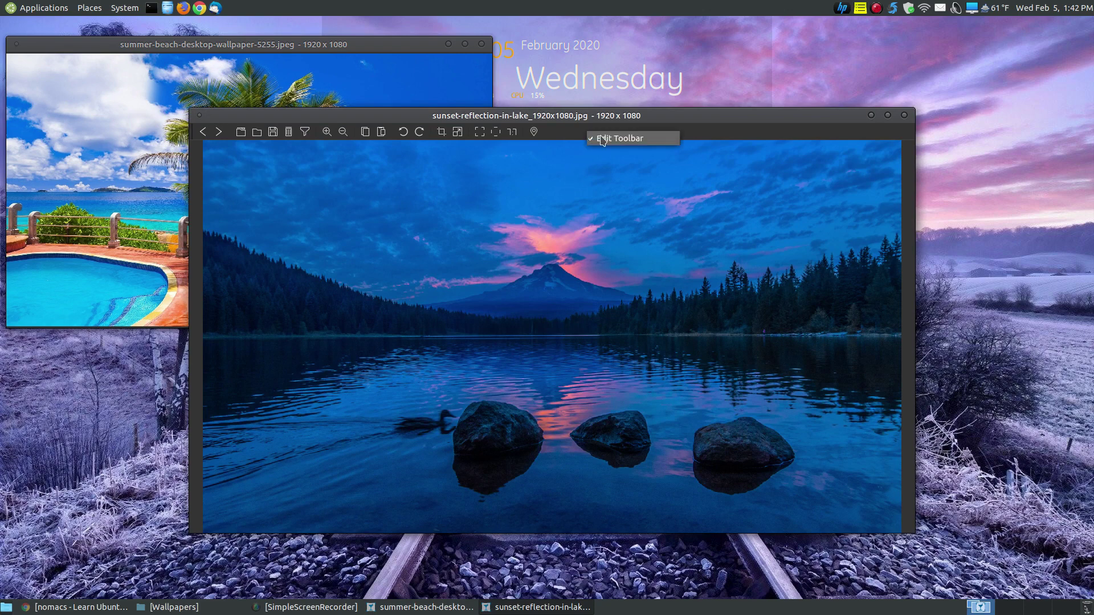
left_click(599, 138)
right_click(578, 143)
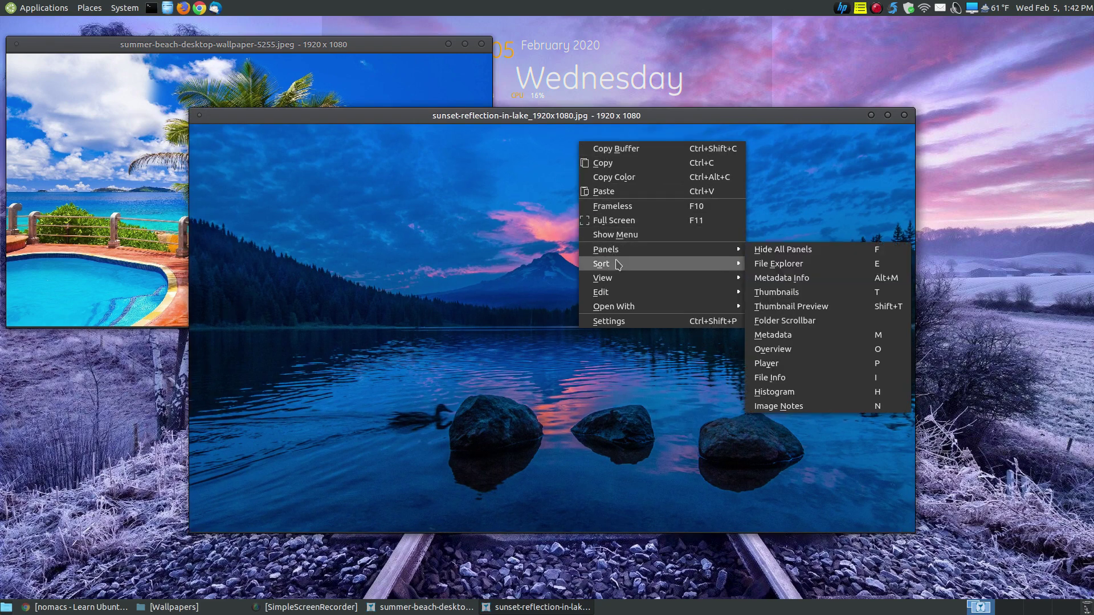
mouse_move(623, 262)
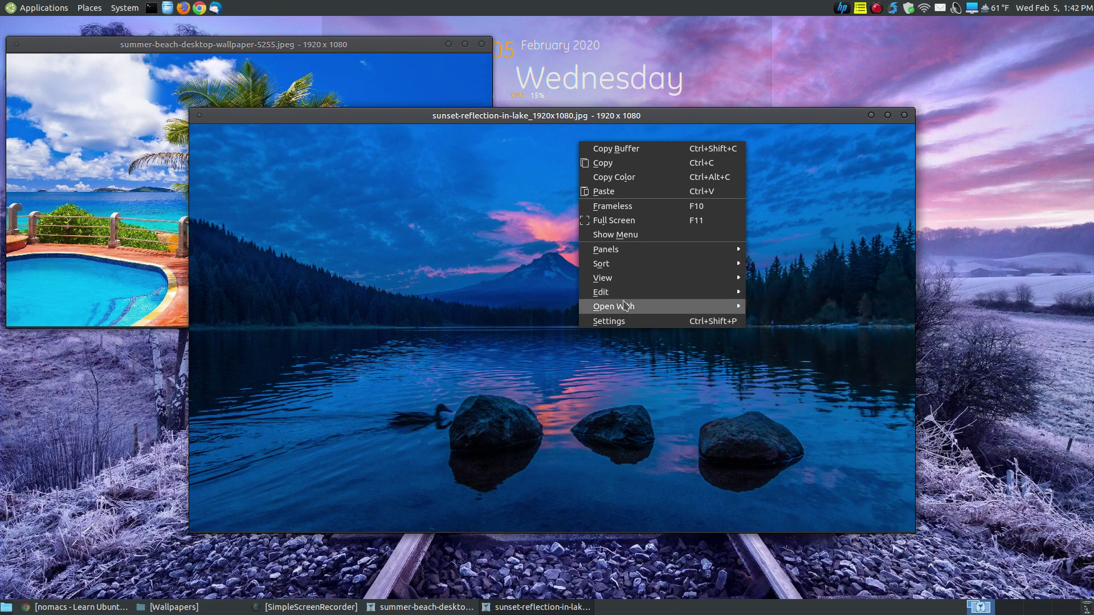
left_click(608, 235)
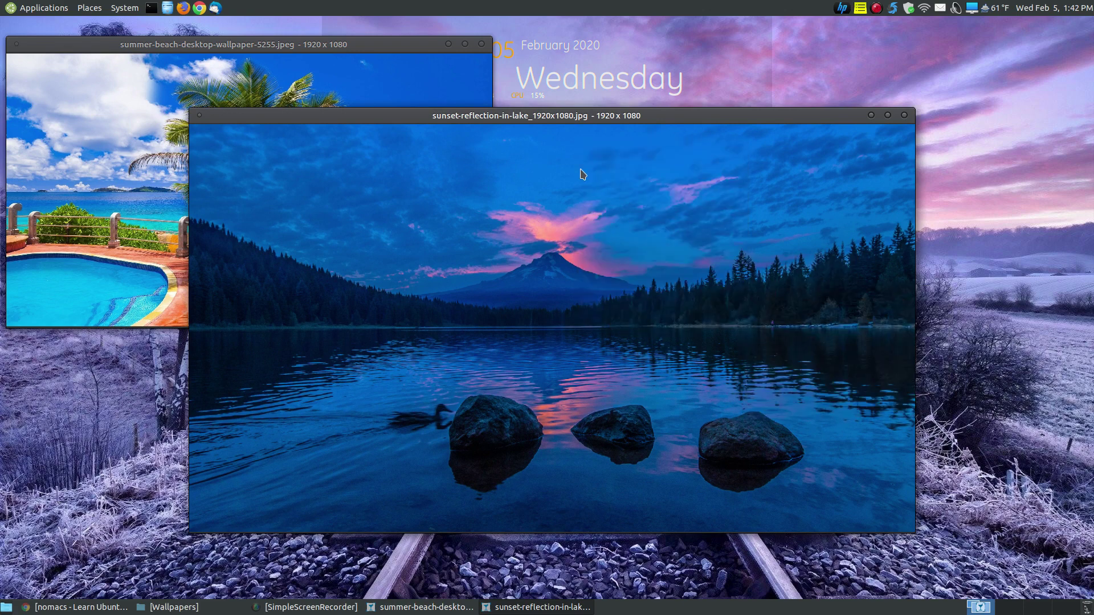
left_click(904, 115)
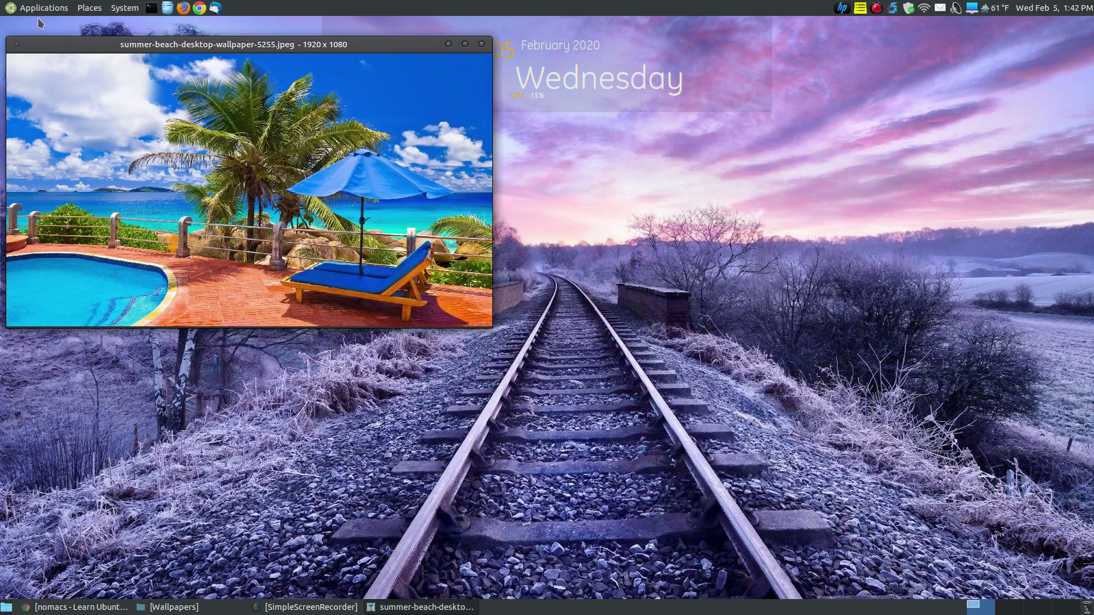
- Launch nomacs again and open old_jetty_norway.jpg from the recent Wallpapers folder
left_click(29, 9)
mouse_move(35, 91)
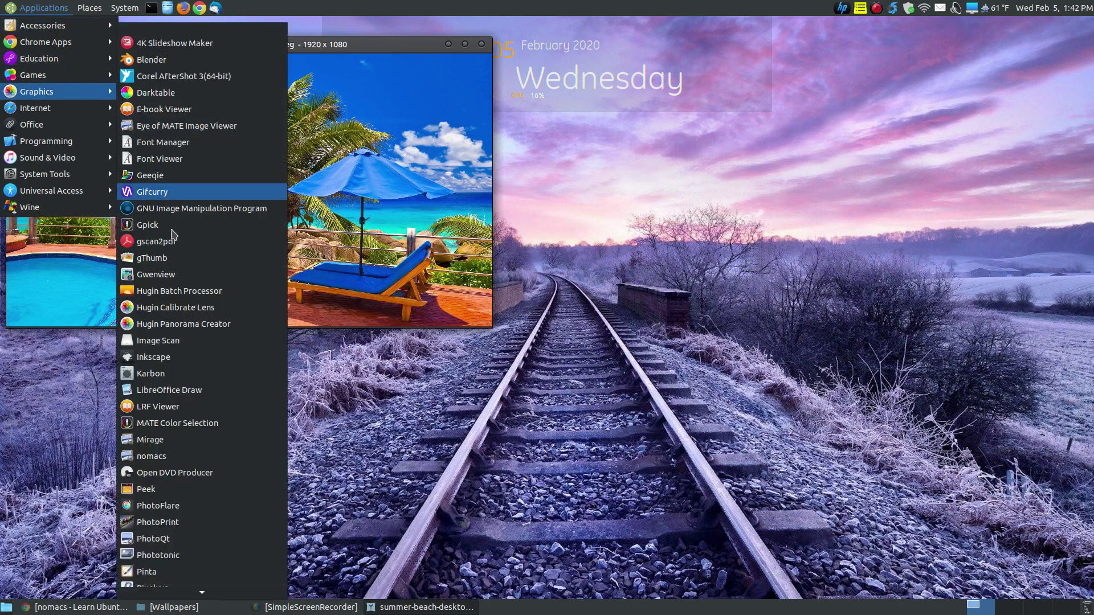
left_click(190, 464)
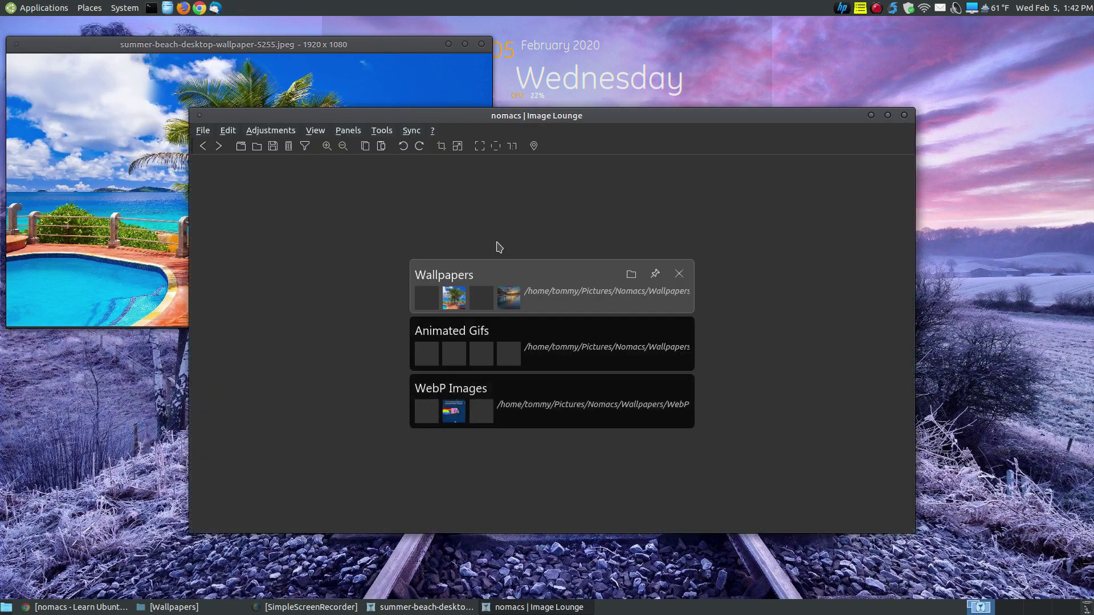
left_click(509, 305)
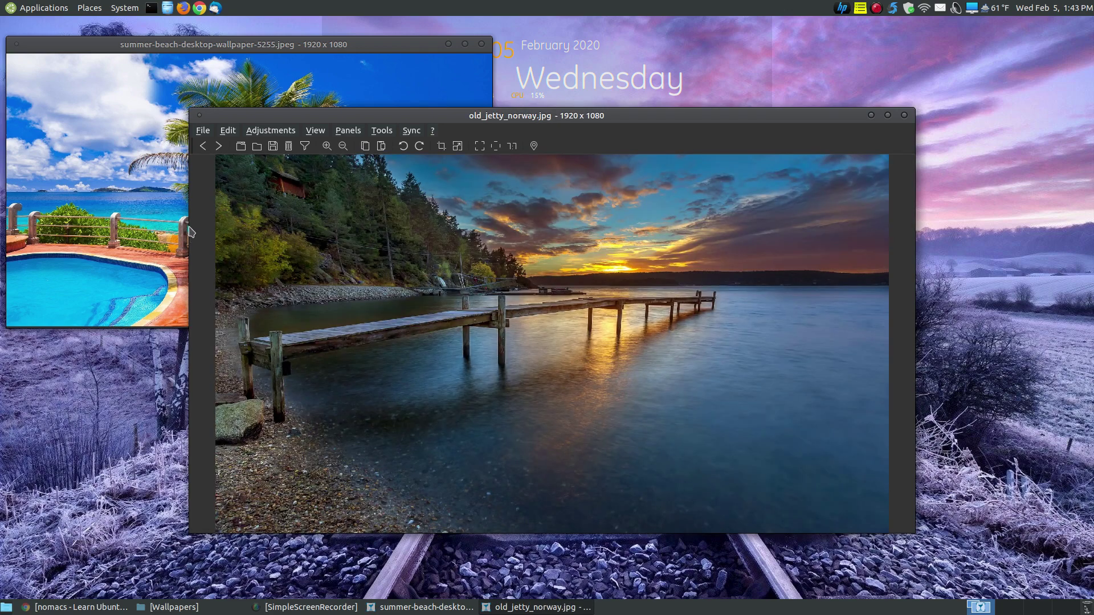
- Shrink the old_jetty_norway.jpg window to fit its image and place it beside the beach wallpaper window
left_click_drag(192, 221, 241, 251)
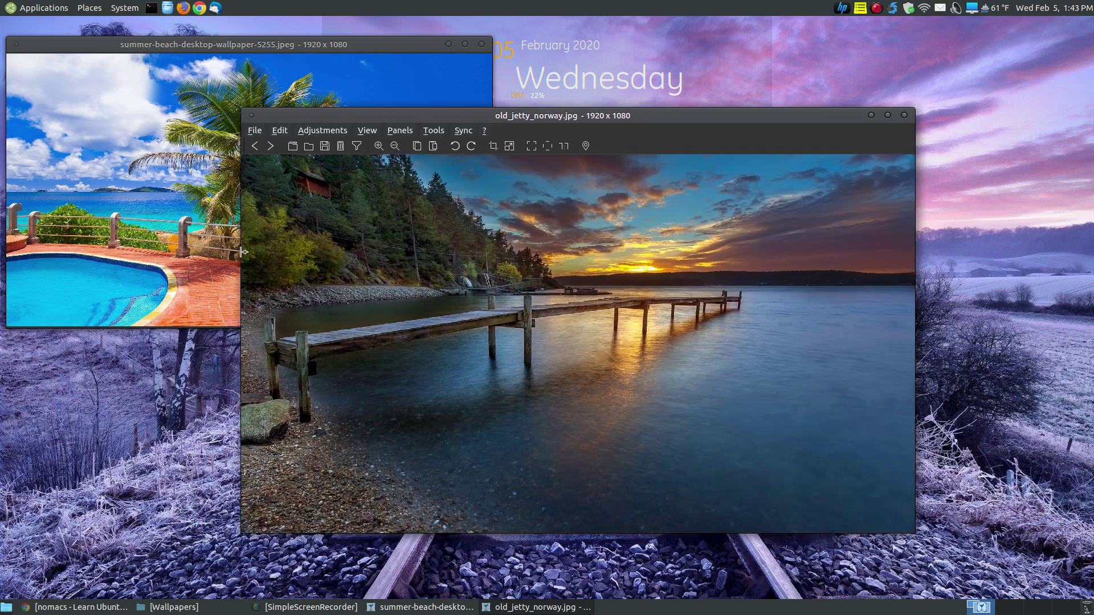
left_click_drag(551, 125, 676, 66)
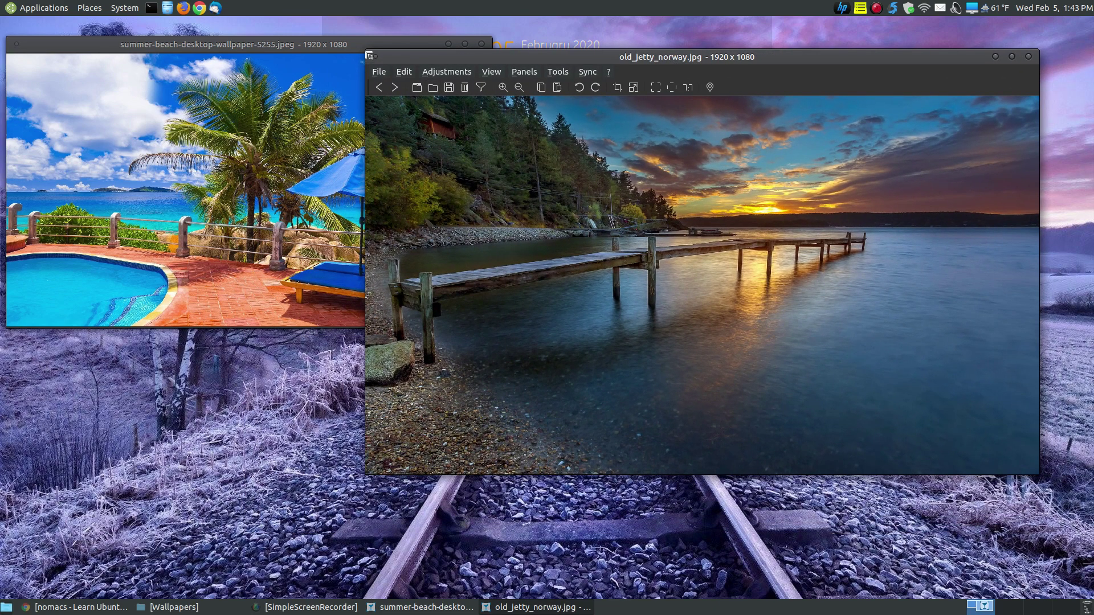
left_click_drag(369, 56, 497, 124)
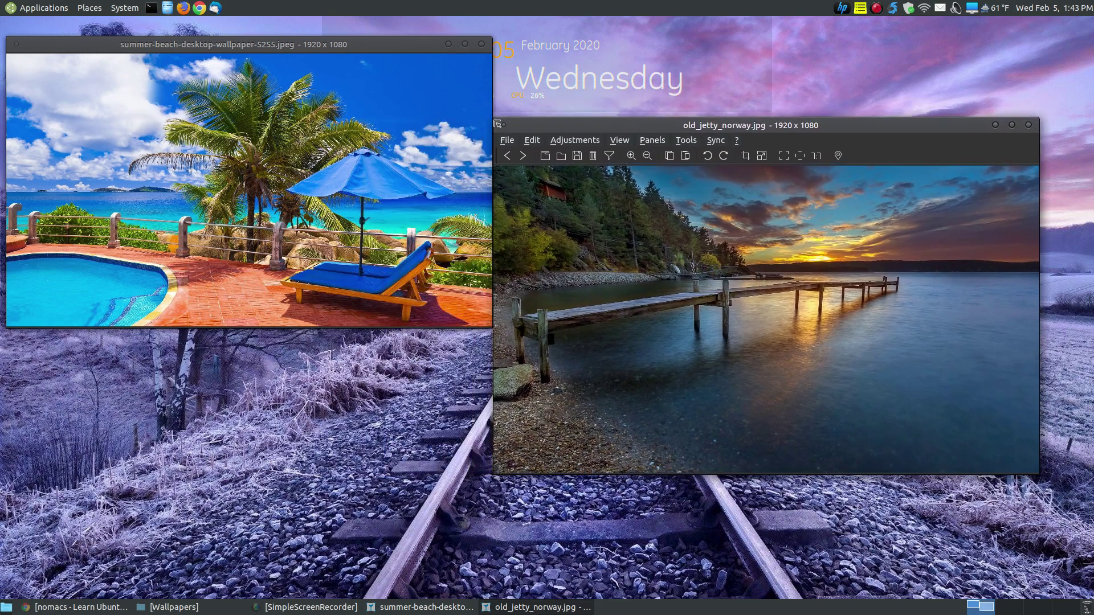
left_click_drag(727, 125, 784, 49)
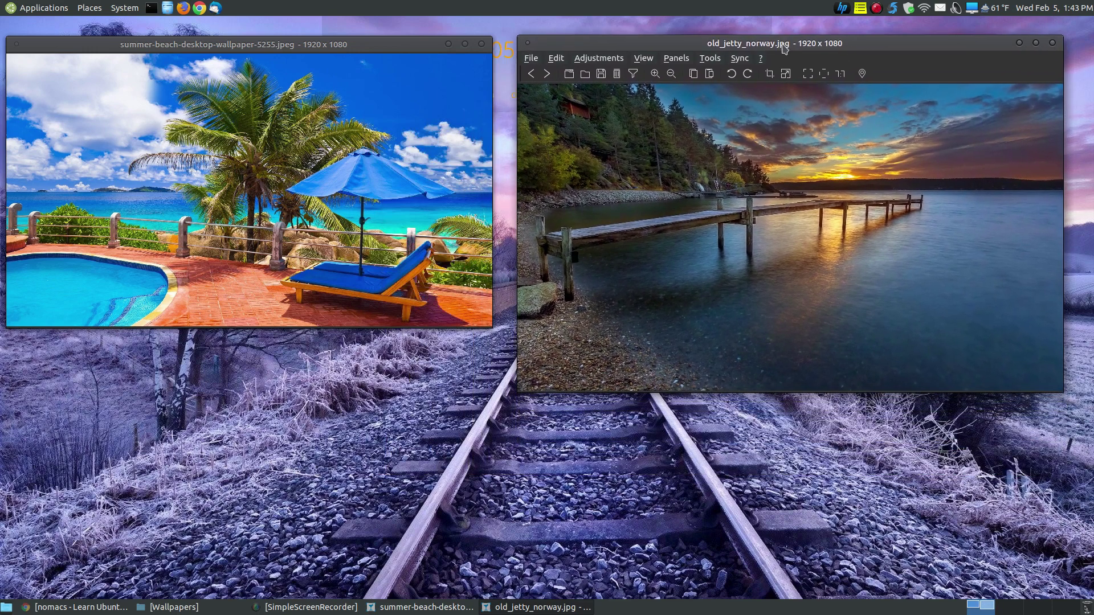
- Hide the edit toolbar in the old_jetty_norway.jpg window and shrink the window to fit tightly around the image
right_click(916, 83)
left_click(929, 88)
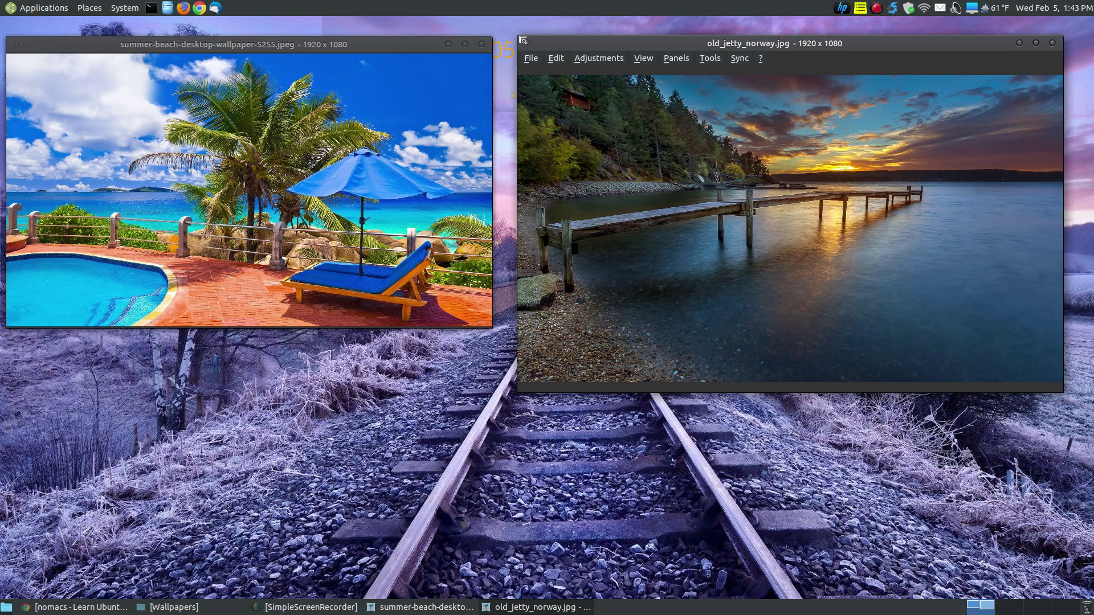
left_click_drag(523, 40, 536, 66)
- Move the beach wallpaper window level with the jetty window, try to show its menu bar and close it
left_click_drag(349, 52, 364, 98)
right_click(347, 121)
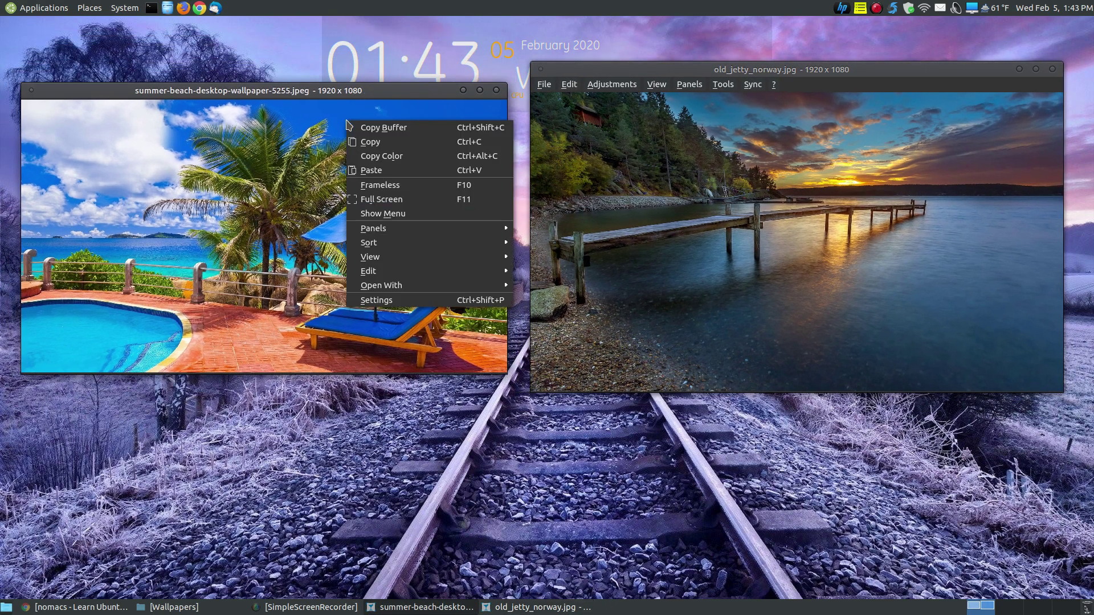
left_click(376, 214)
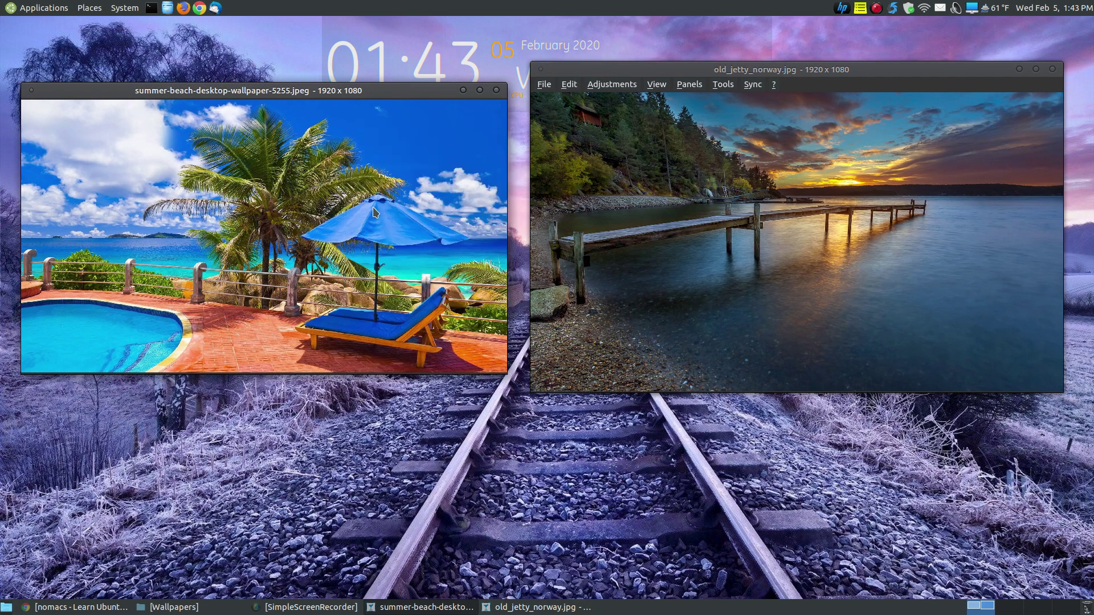
left_click(496, 90)
- Open gollingermill_1366x768.jpg from the Wallpapers folder with nomacs and minimize the file manager
left_click(171, 607)
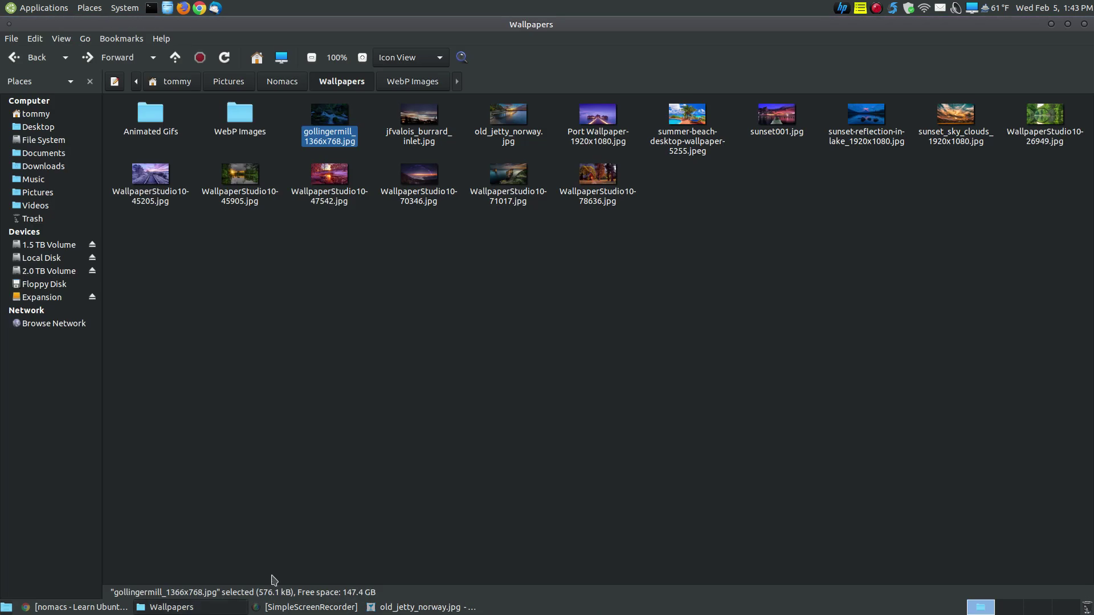
right_click(327, 135)
mouse_move(399, 152)
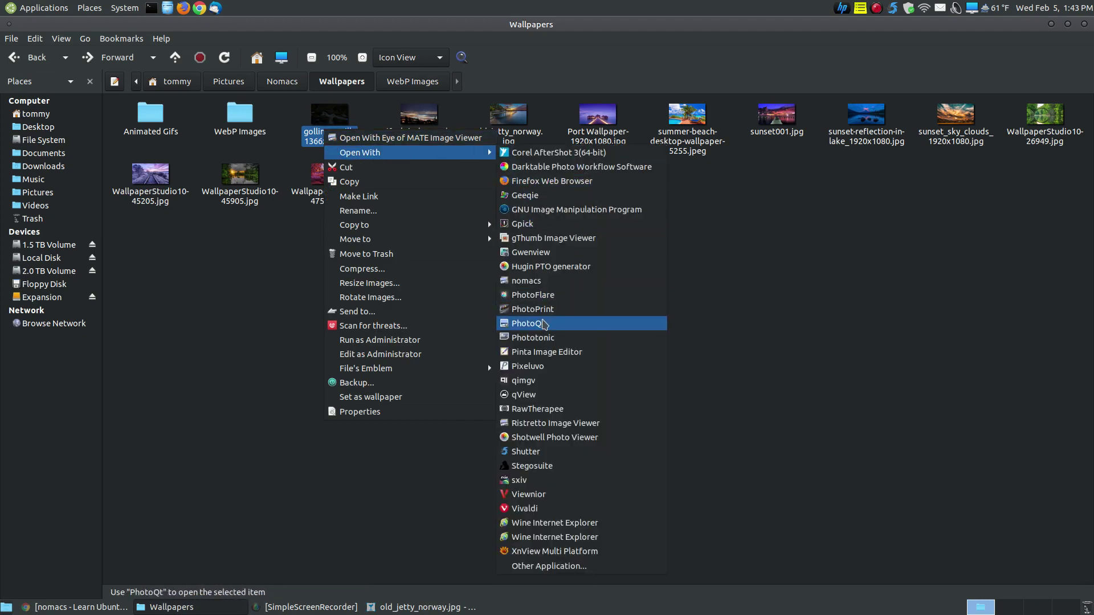
left_click(547, 280)
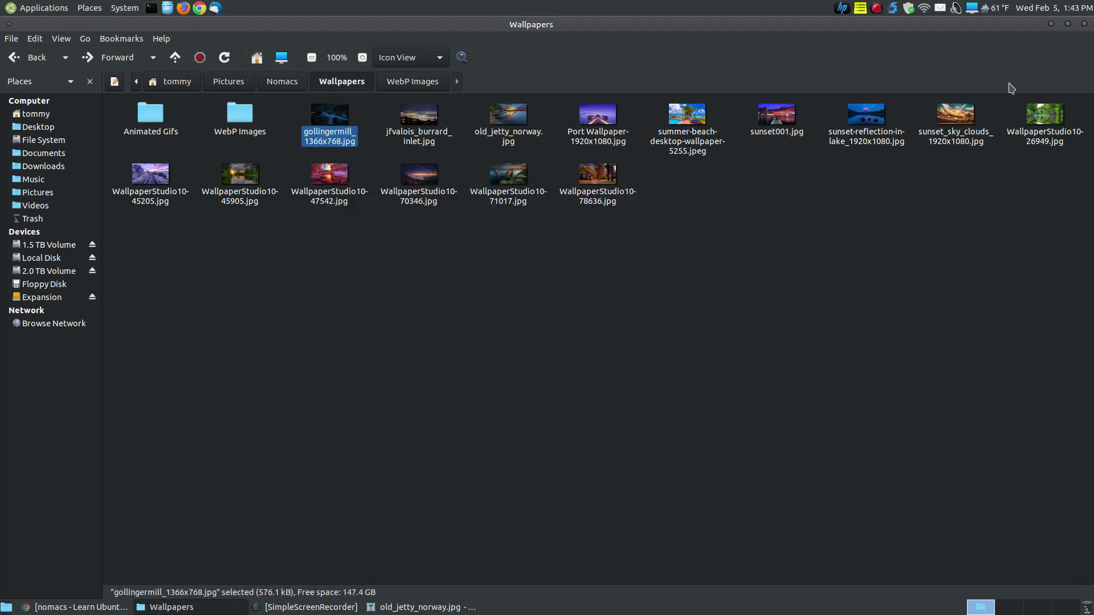
left_click(1051, 25)
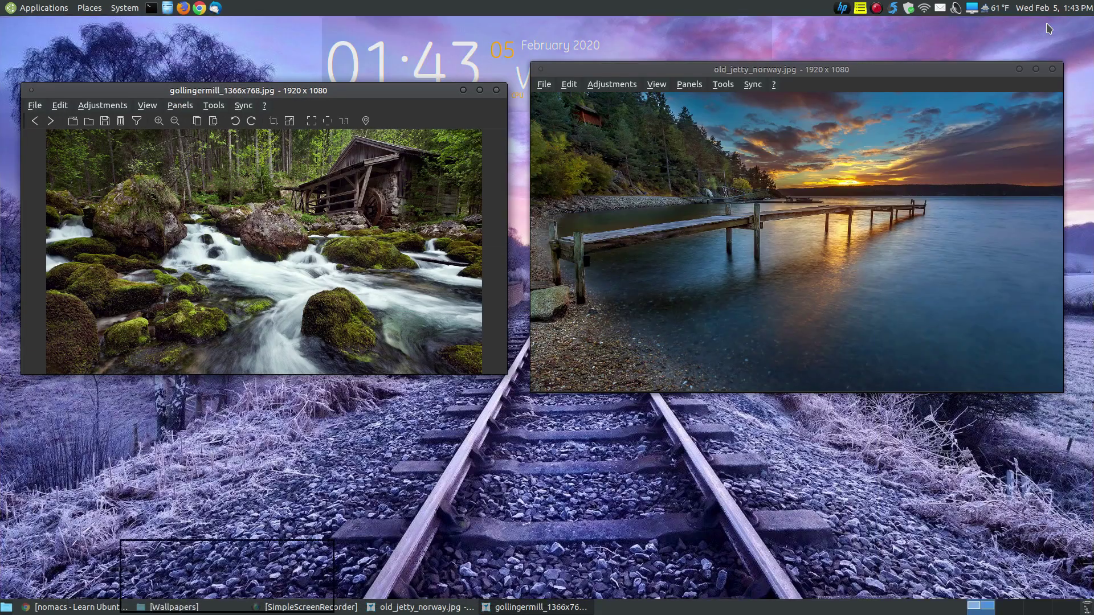
- Hide the toolbar in the gollingermill_1366x768.jpg window, then enlarge it and arrange both viewers side by side
right_click(394, 117)
left_click(401, 122)
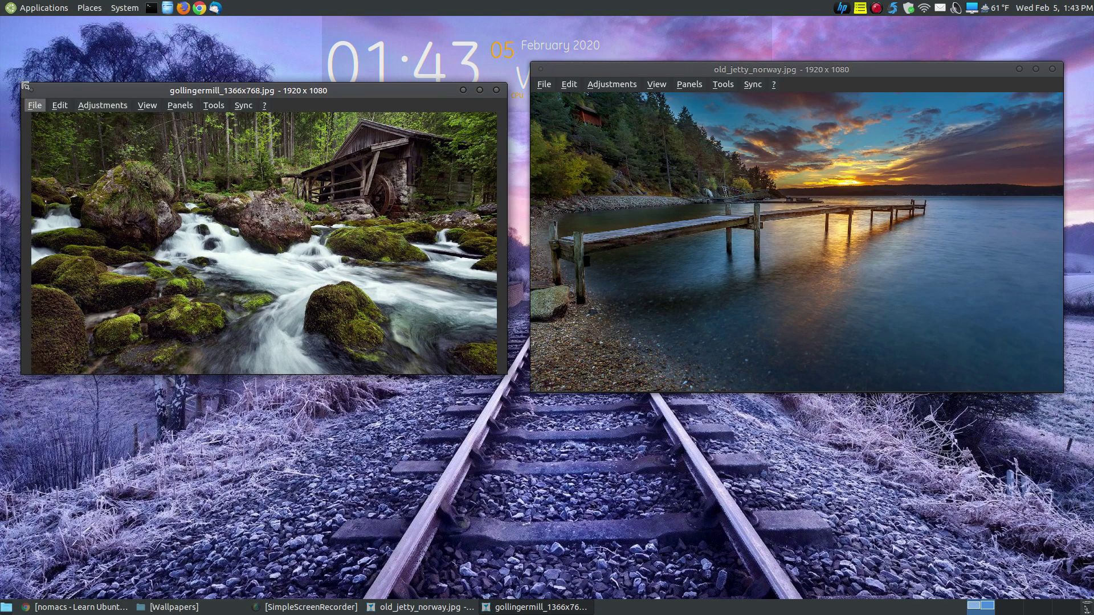
left_click_drag(25, 85, 5, 49)
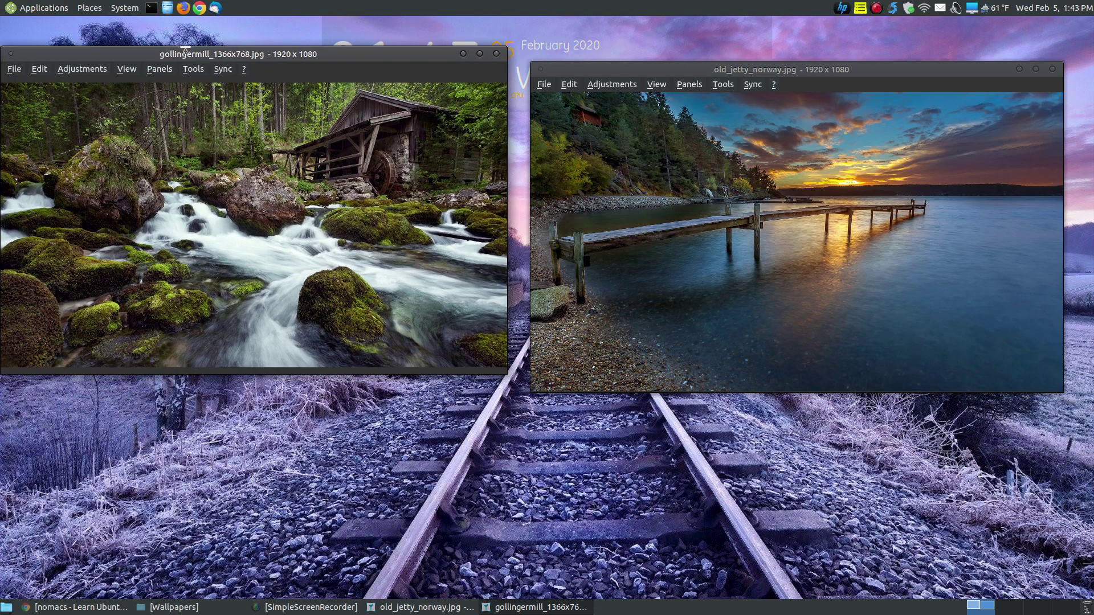
left_click_drag(240, 57, 249, 69)
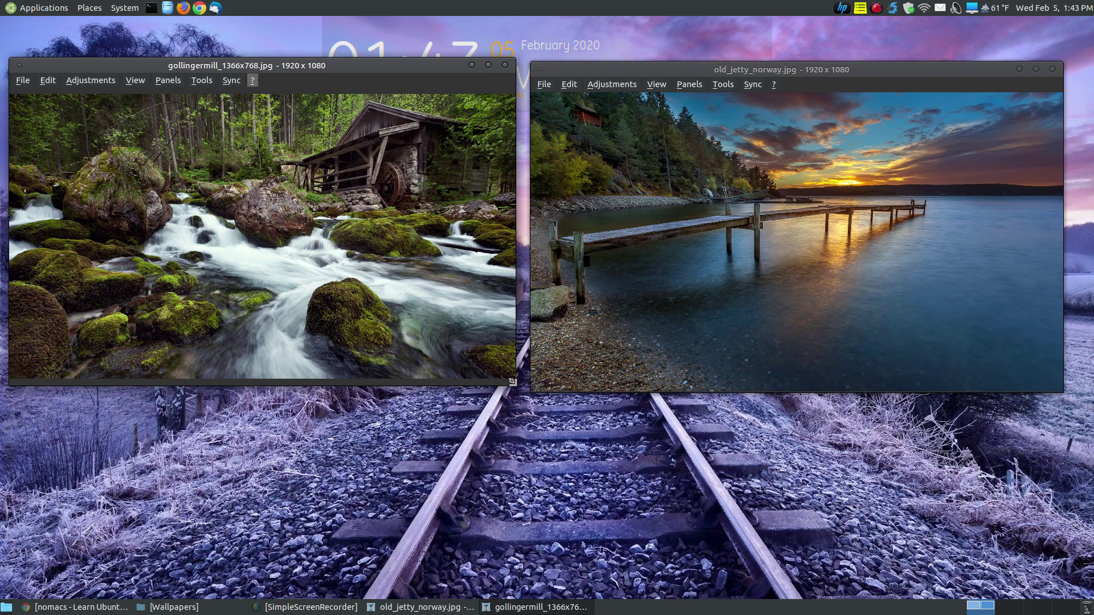
left_click_drag(512, 382, 526, 392)
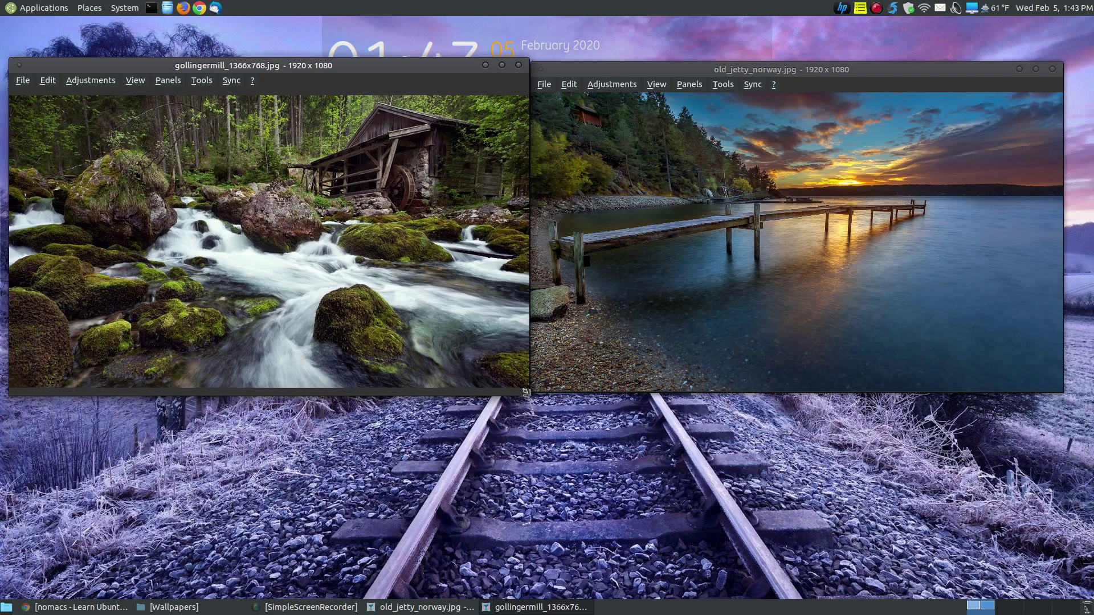
left_click_drag(828, 74, 836, 68)
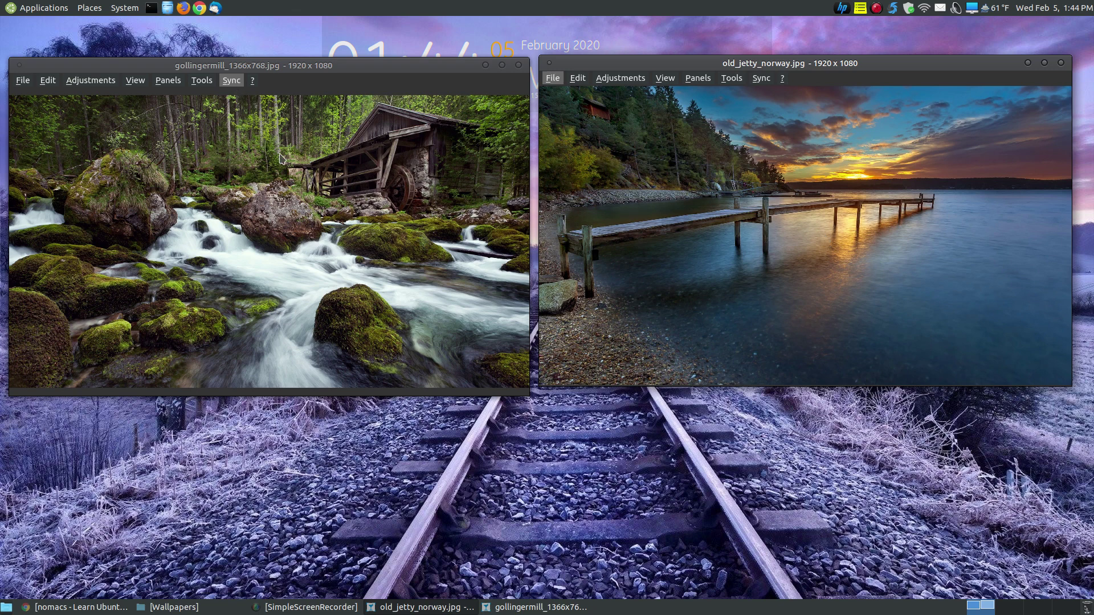
- Switch to the browser, open the online help for the Sync feature from the nomacs page and read the synchronization instructions
left_click(80, 607)
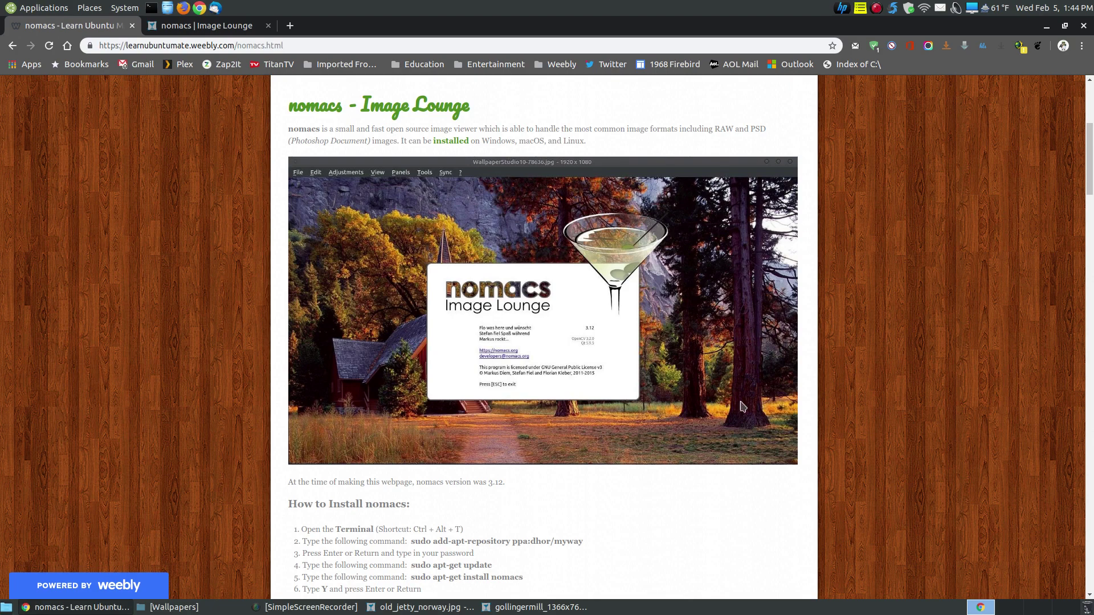
left_click_drag(1090, 137, 1082, 539)
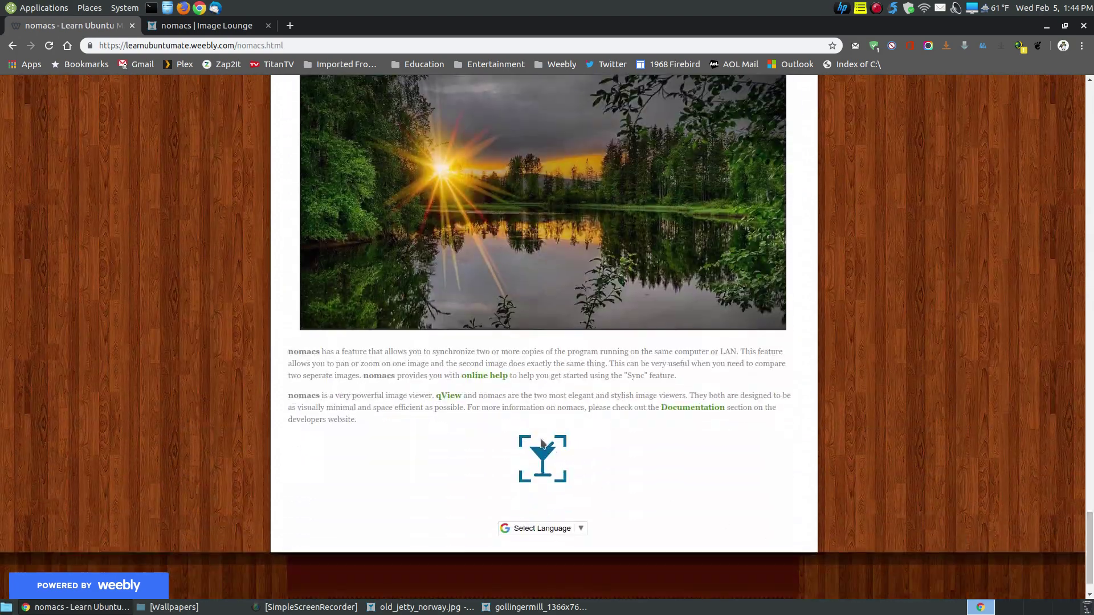
left_click(490, 376)
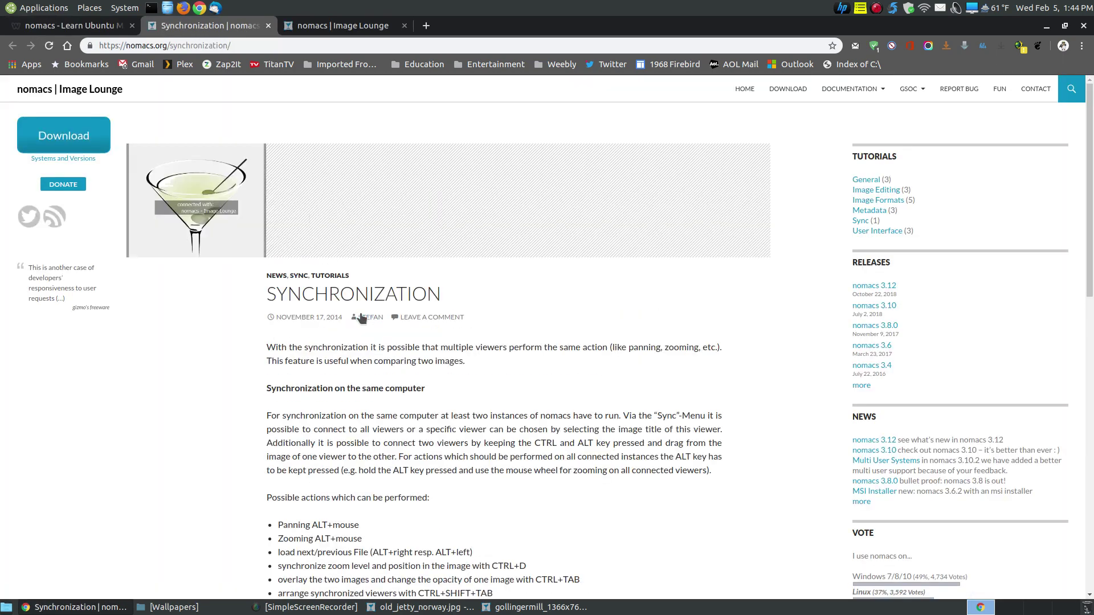
scroll(490, 409, "down", 5)
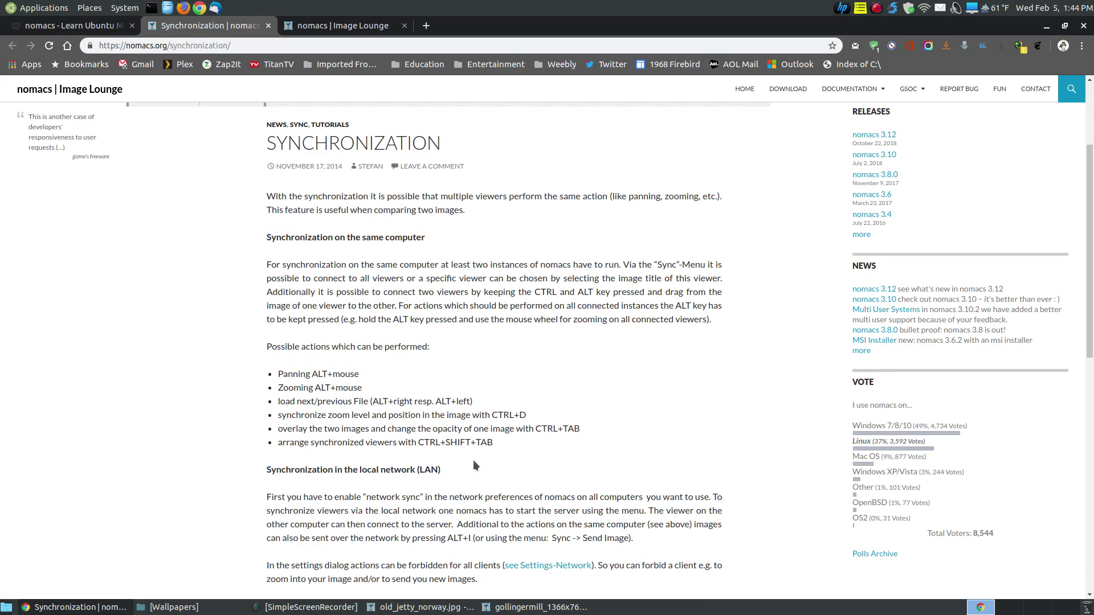
- Close the synchronization help page, minimize the browser, and connect the gollingermill_1366x768.jpg viewer to all other nomacs instances
left_click(268, 25)
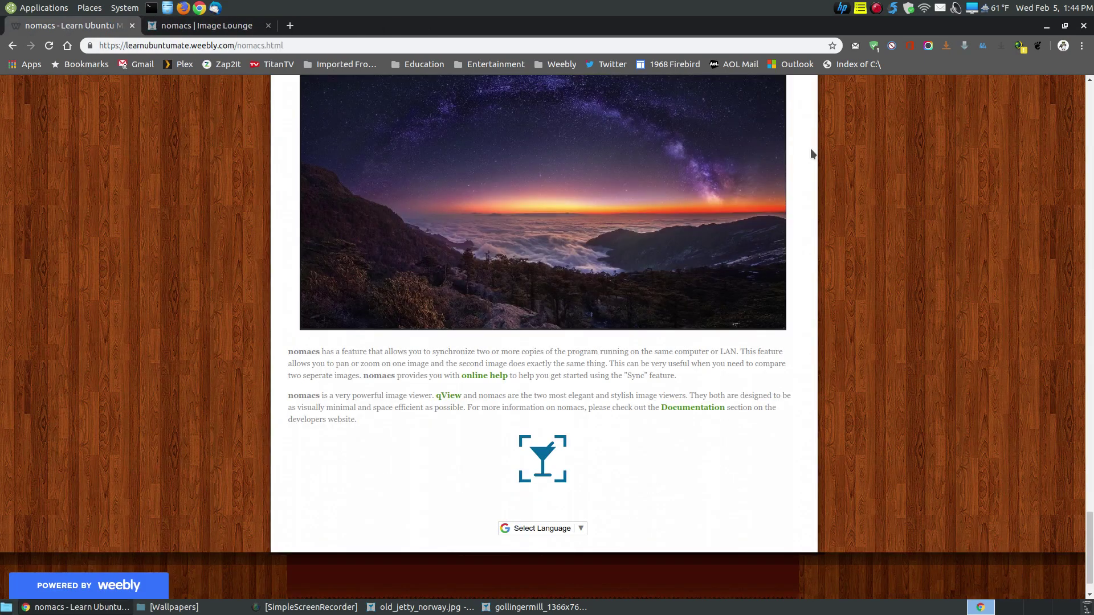
left_click(1046, 26)
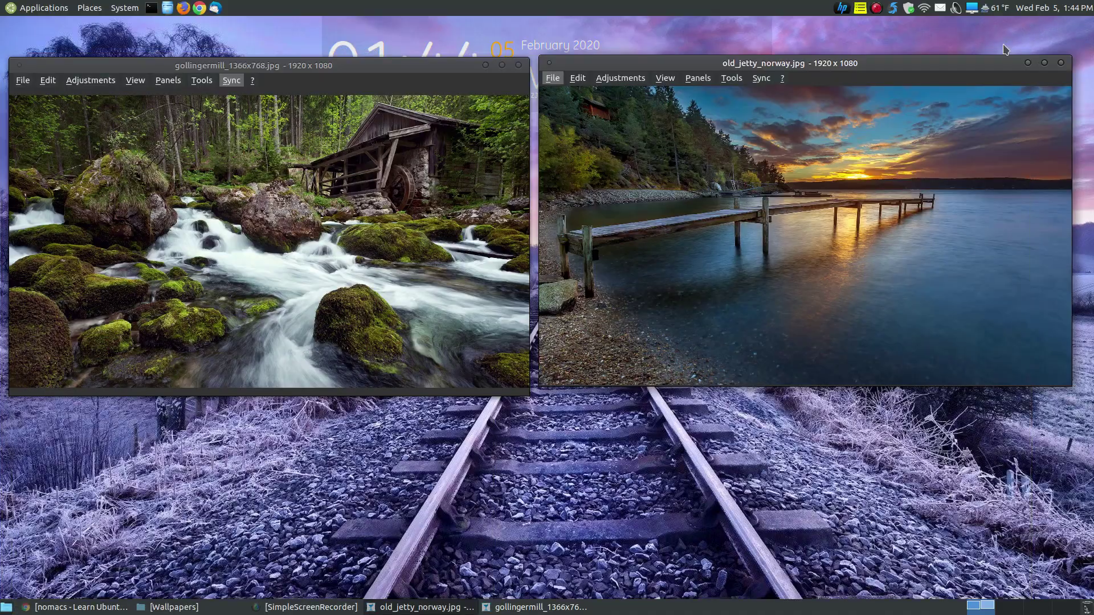
left_click(235, 85)
mouse_move(285, 94)
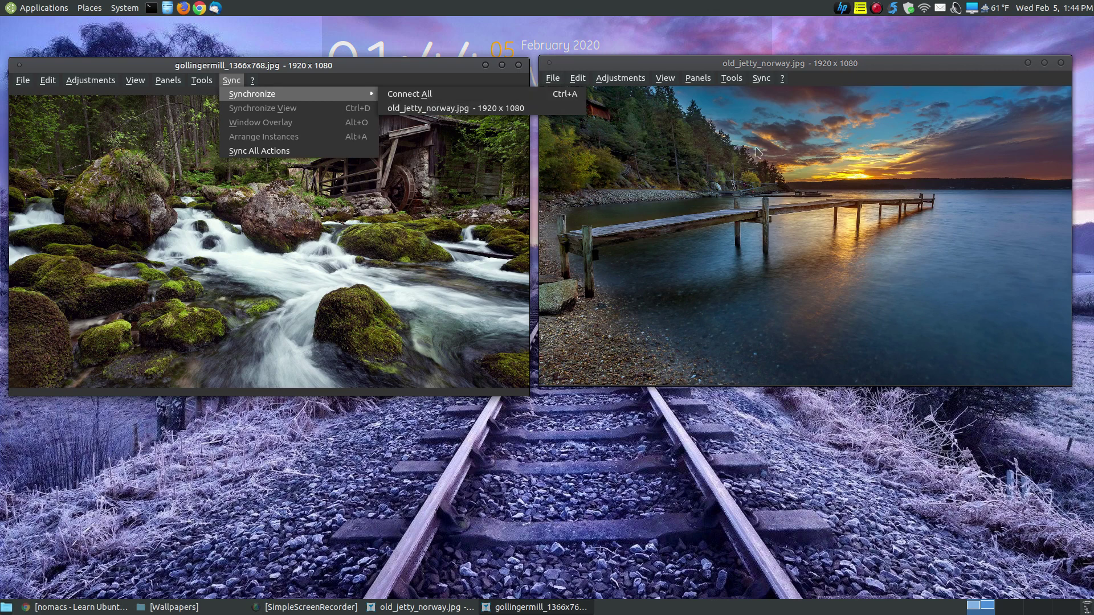
mouse_move(195, 80)
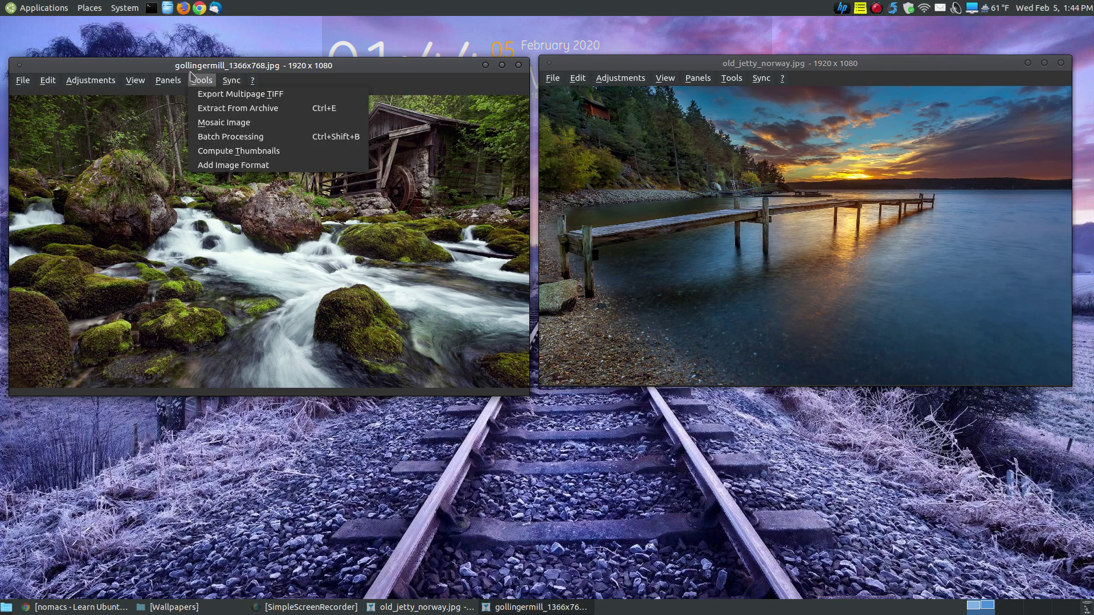
left_click(231, 80)
mouse_move(360, 94)
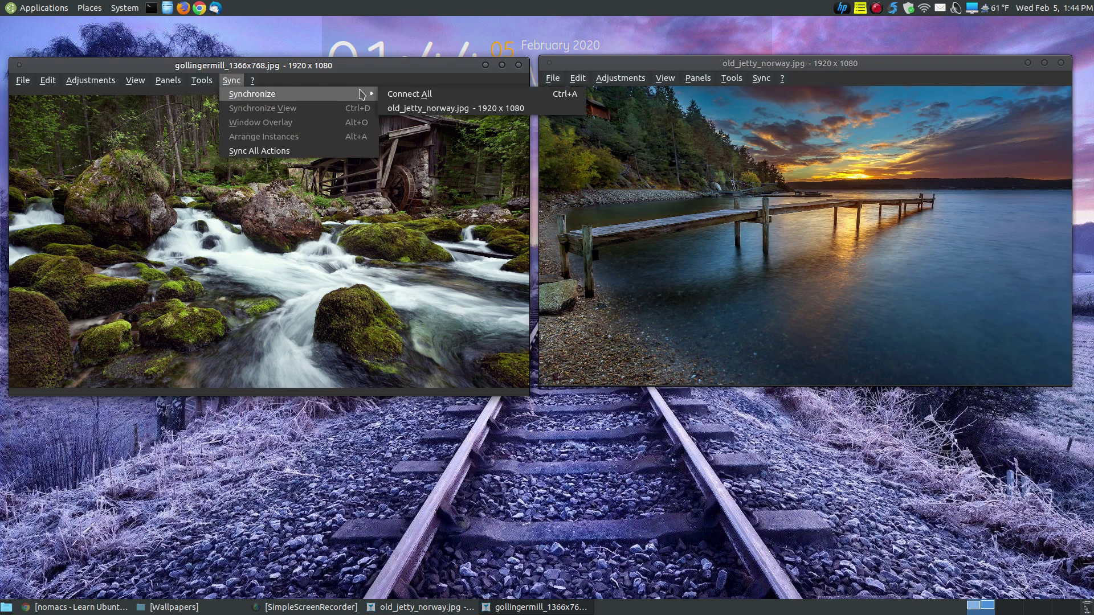
left_click(423, 98)
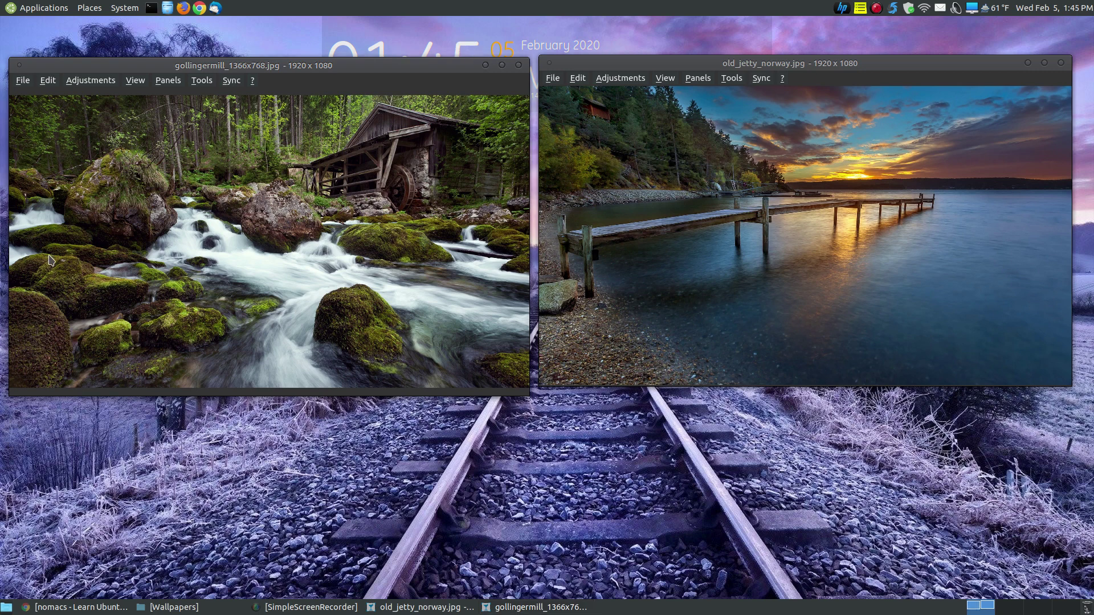
- Zoom in on the gollingermill image alone, then browse that viewer to the next image and back
scroll(50, 261, "up", 1)
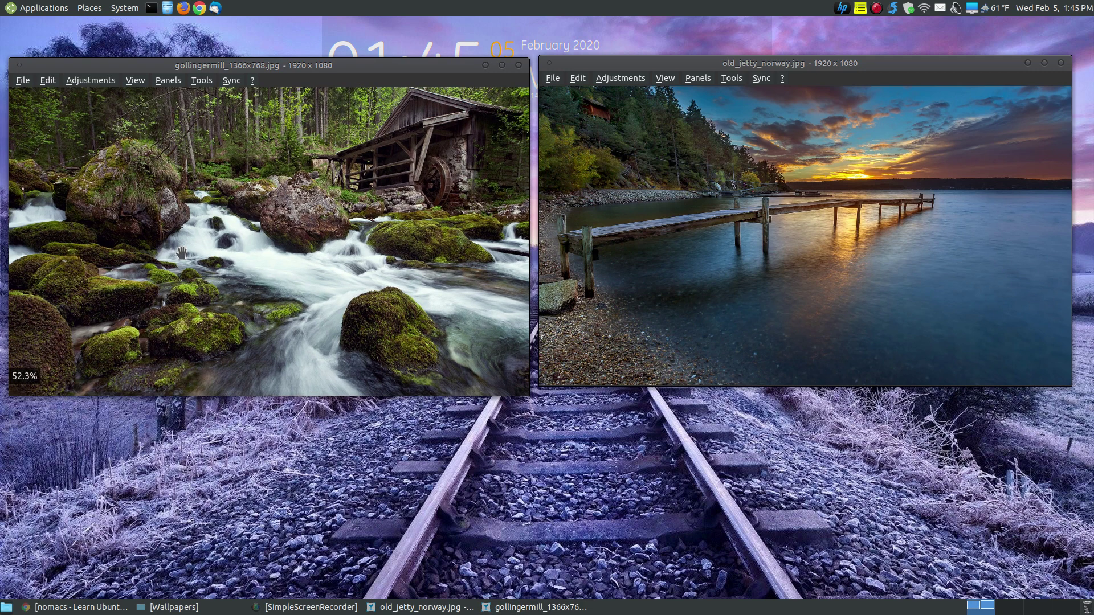
key("Right")
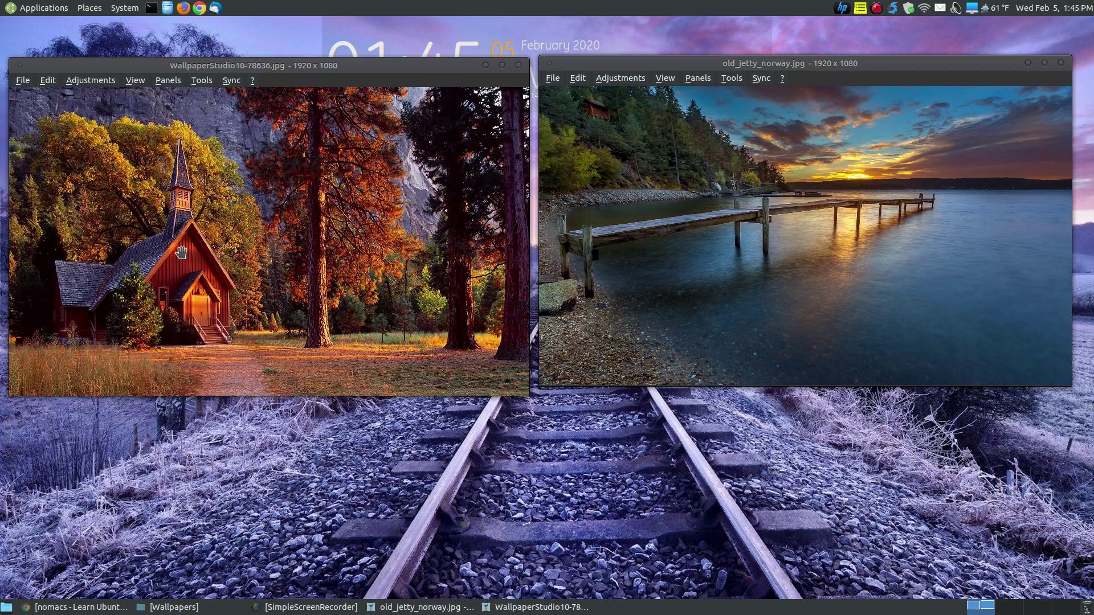
key("Left")
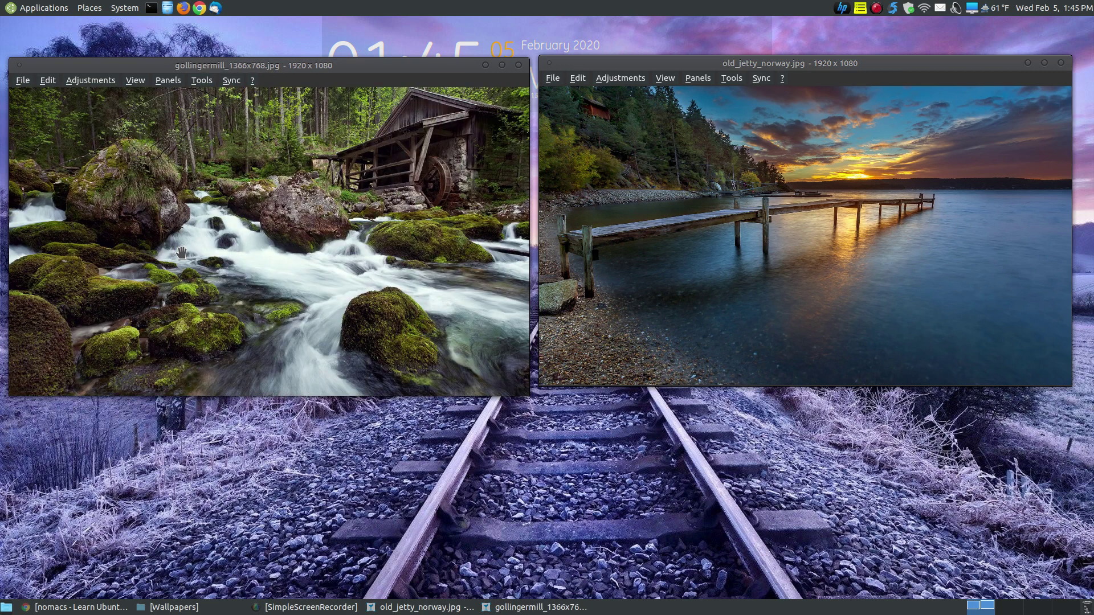
- Zoom both synchronized viewers in and out together from the gollingermill window and pan the images slightly
scroll(181, 252, "up", 3)
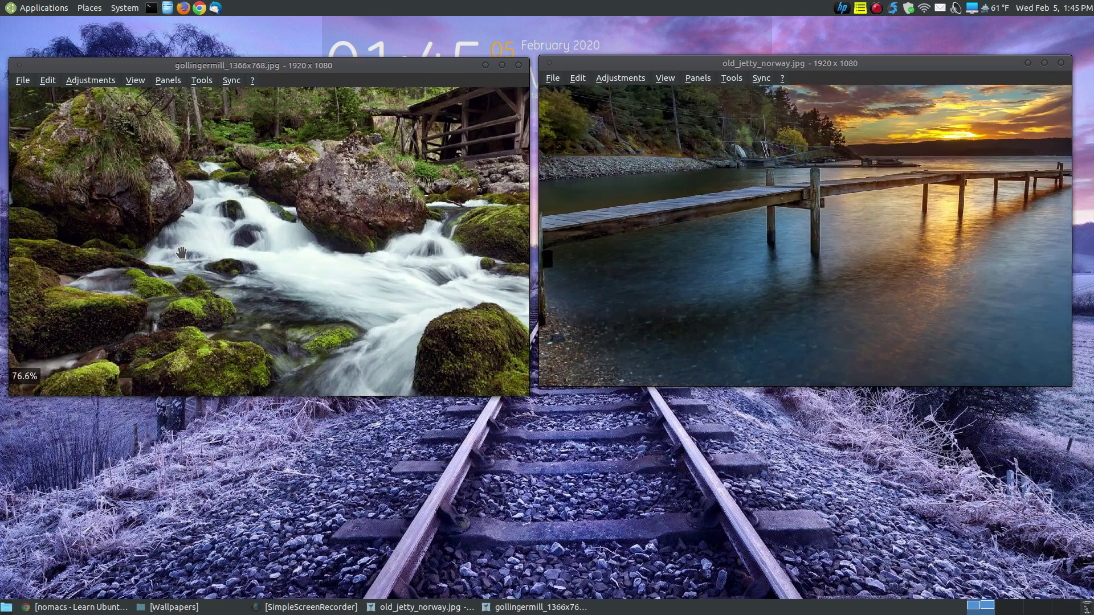
scroll(181, 252, "down", 2)
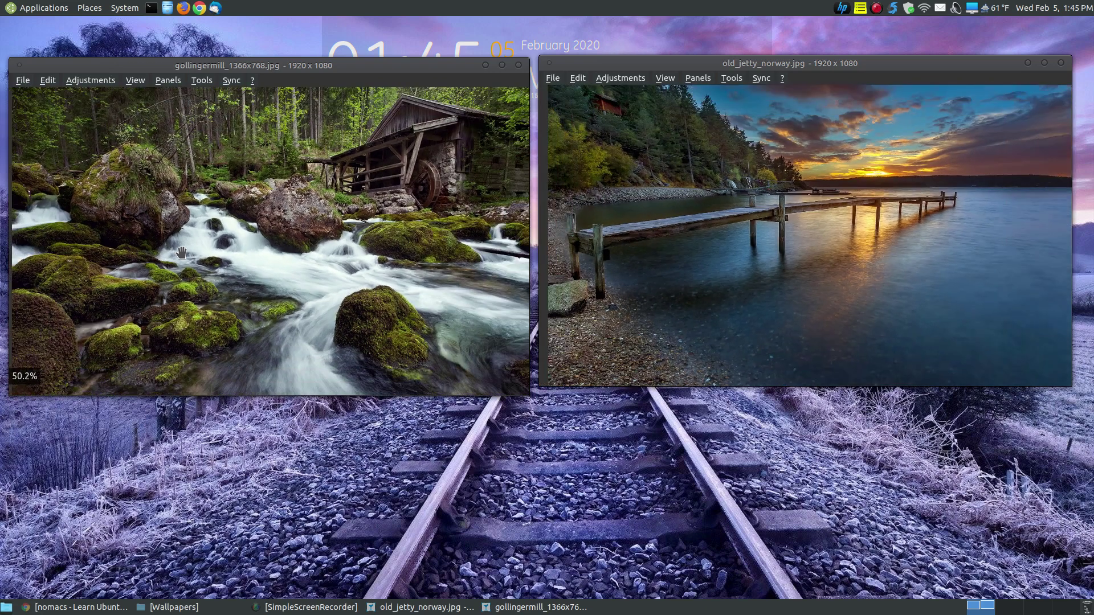
scroll(181, 252, "up", 1)
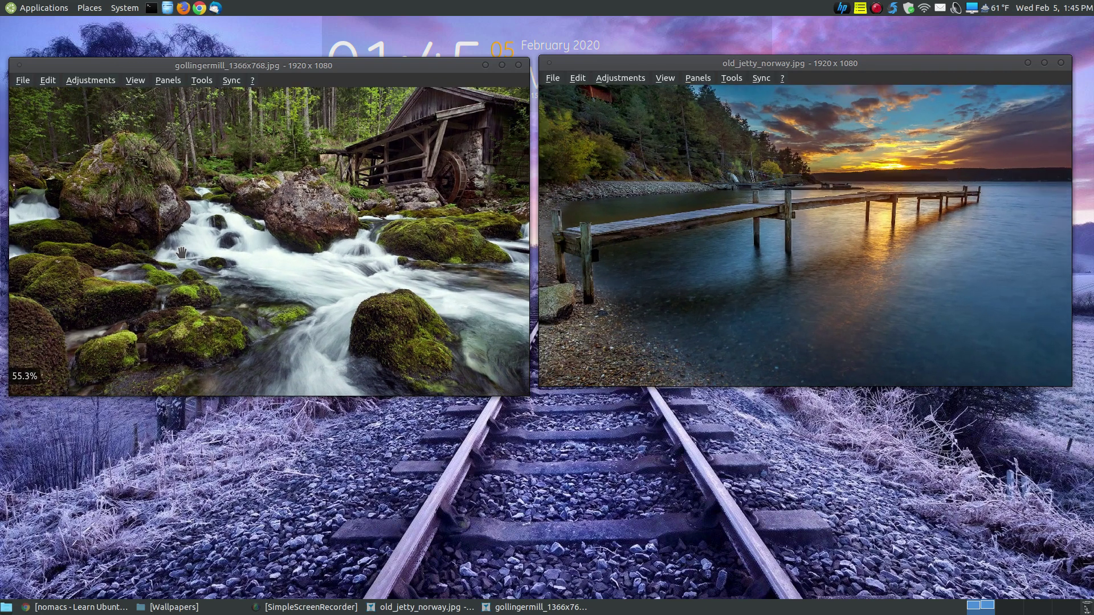
scroll(181, 253, "down", 1)
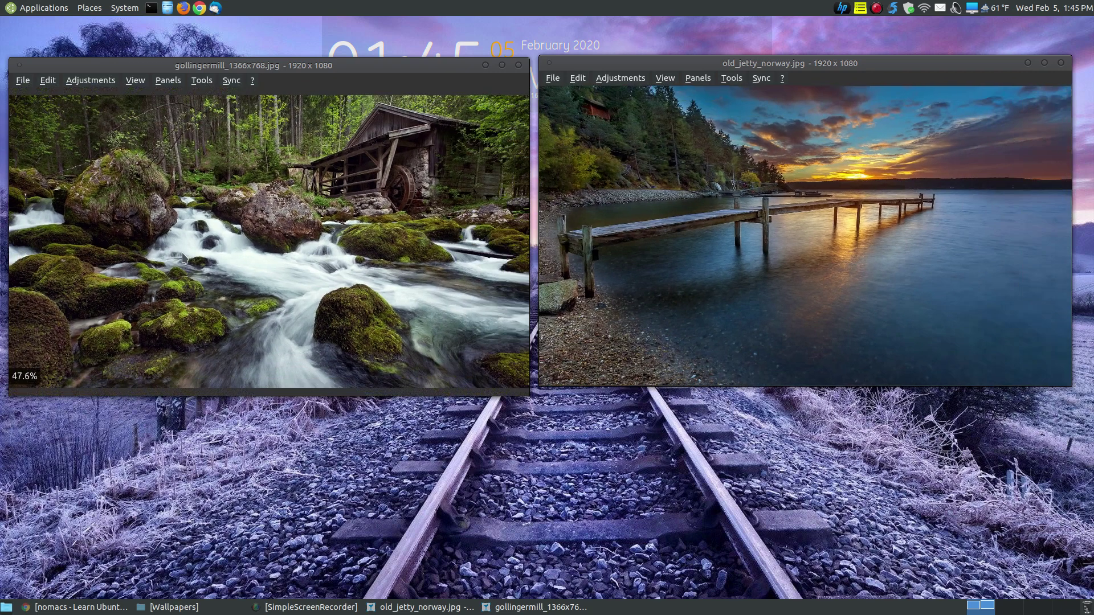
scroll(181, 253, "up", 1)
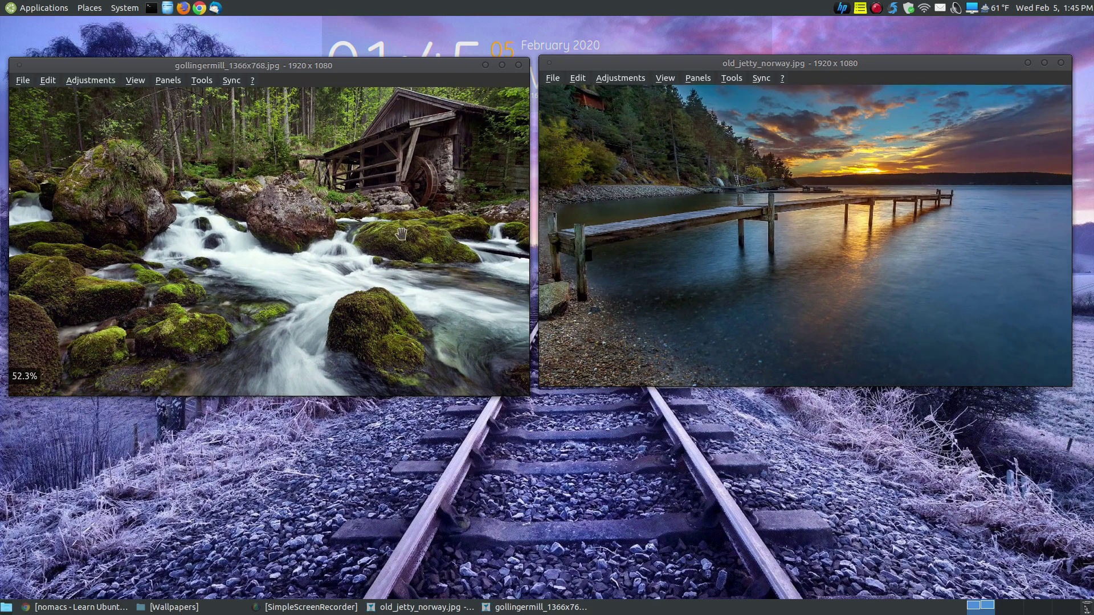
mouse_move(300, 183)
left_mouse_down()
mouse_move(329, 185)
mouse_move(207, 190)
mouse_move(330, 171)
mouse_move(268, 125)
mouse_move(291, 217)
mouse_move(299, 186)
left_mouse_up()
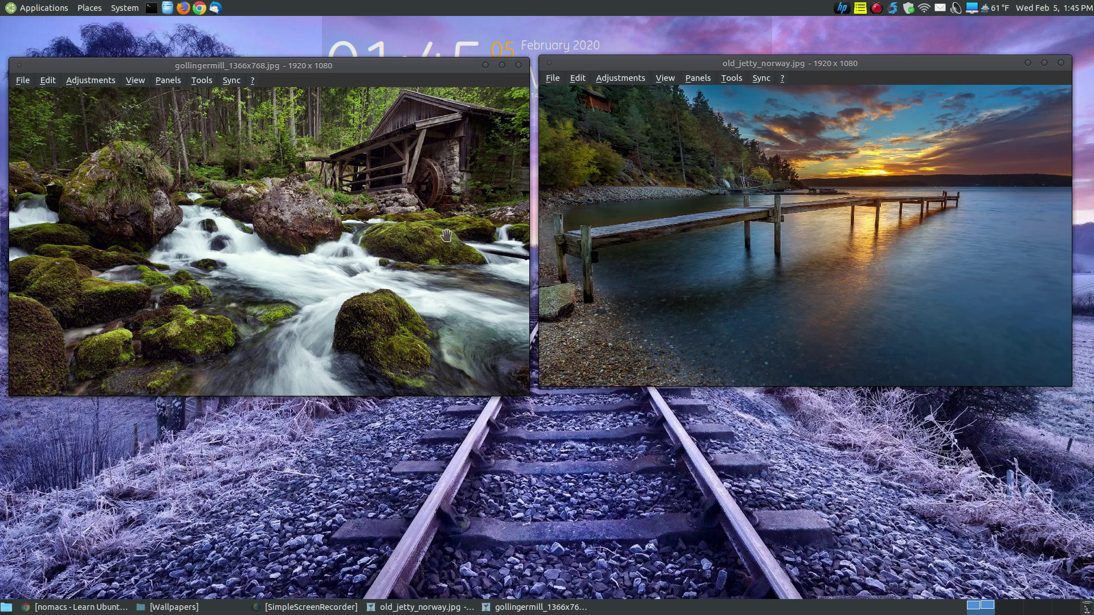
- Zoom both viewers in and out together again, then browse the jetty viewer to sunset-reflection-in-lake_1920x1080.jpg
scroll(343, 232, "up", 3)
scroll(343, 233, "up", 3)
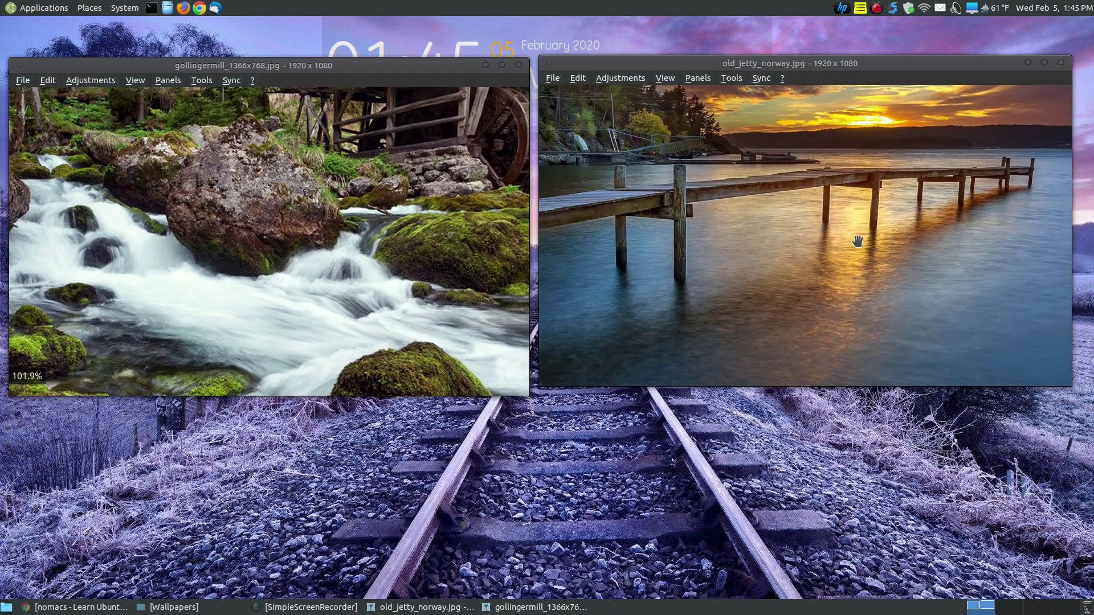
scroll(343, 228, "down", 5)
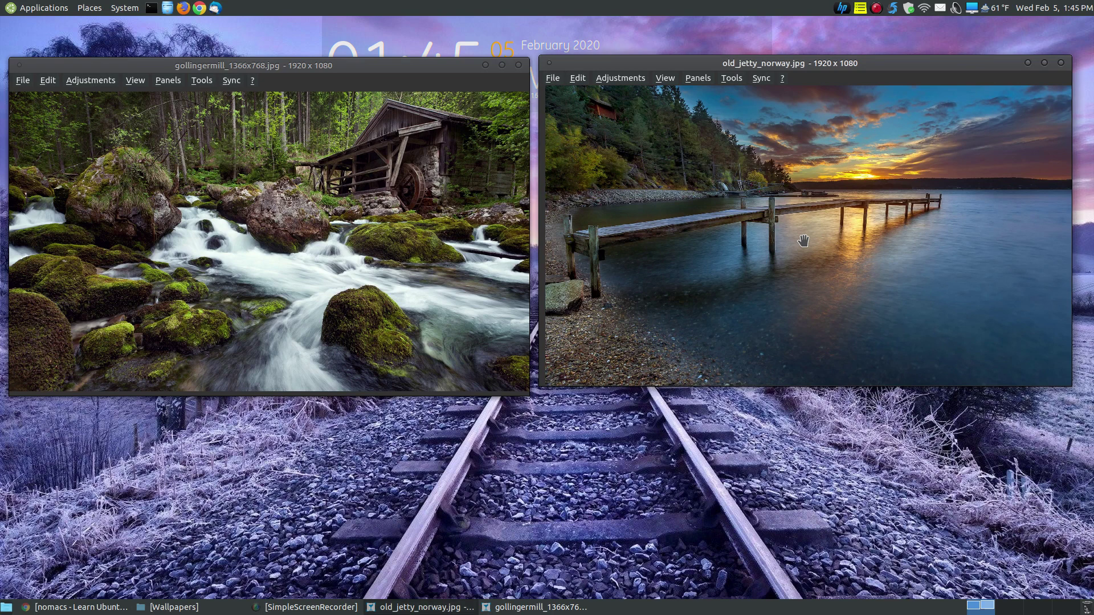
key("Right")
key("Right")
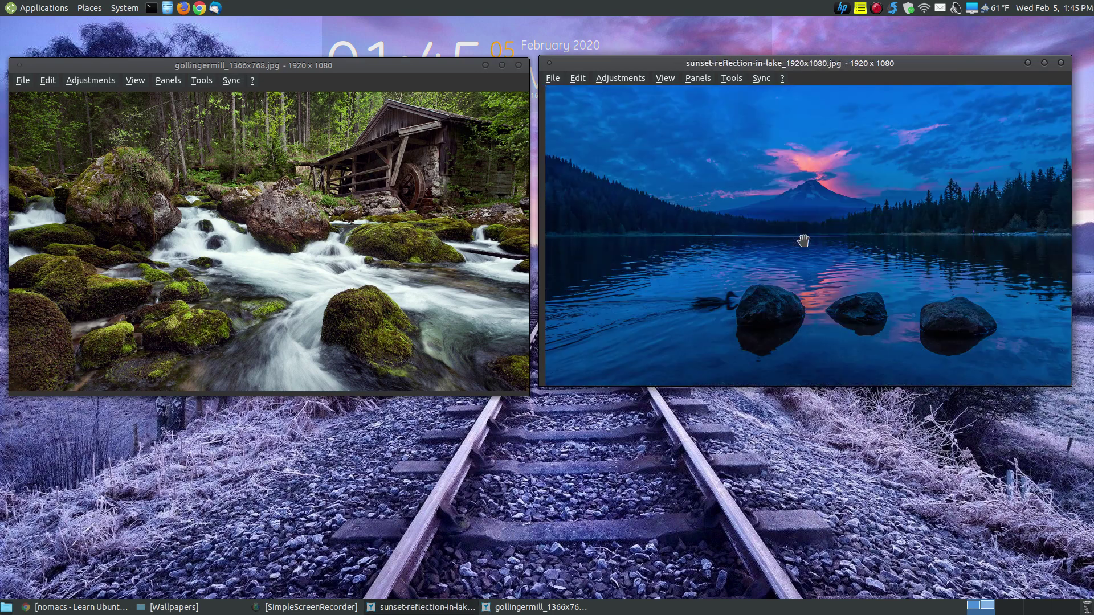
- Apply Connect All again from the gollingermill viewer and zoom both images in and out together
left_click(231, 80)
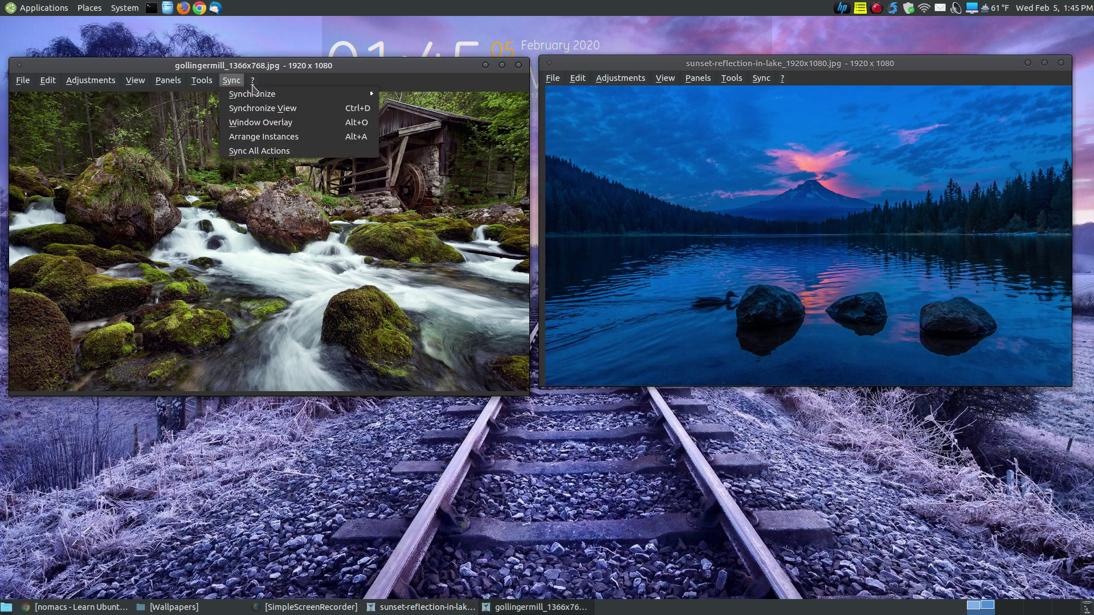
mouse_move(240, 94)
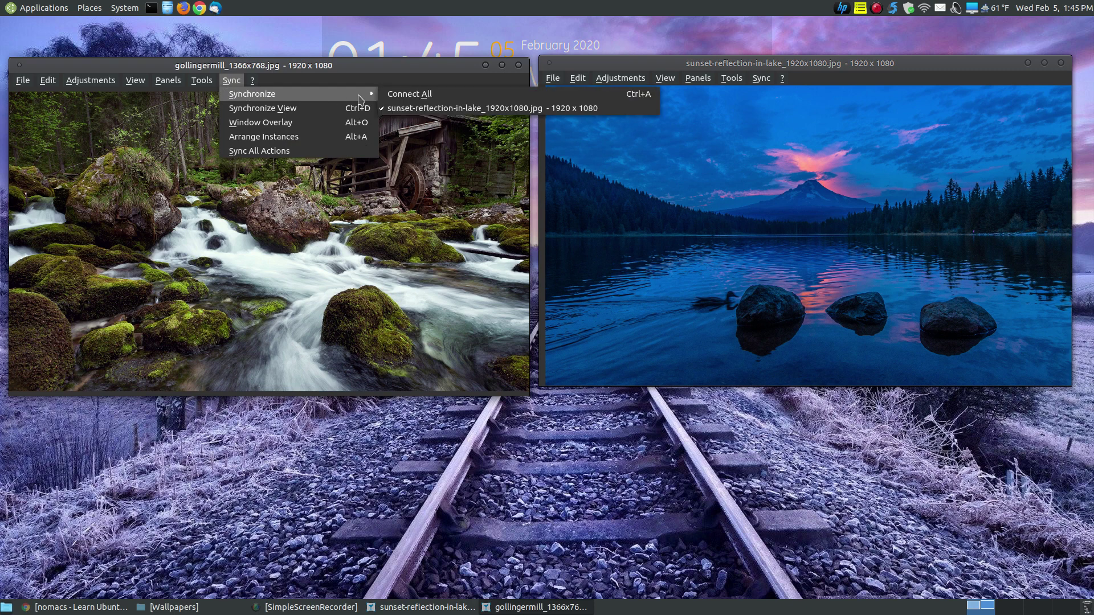
left_click(404, 95)
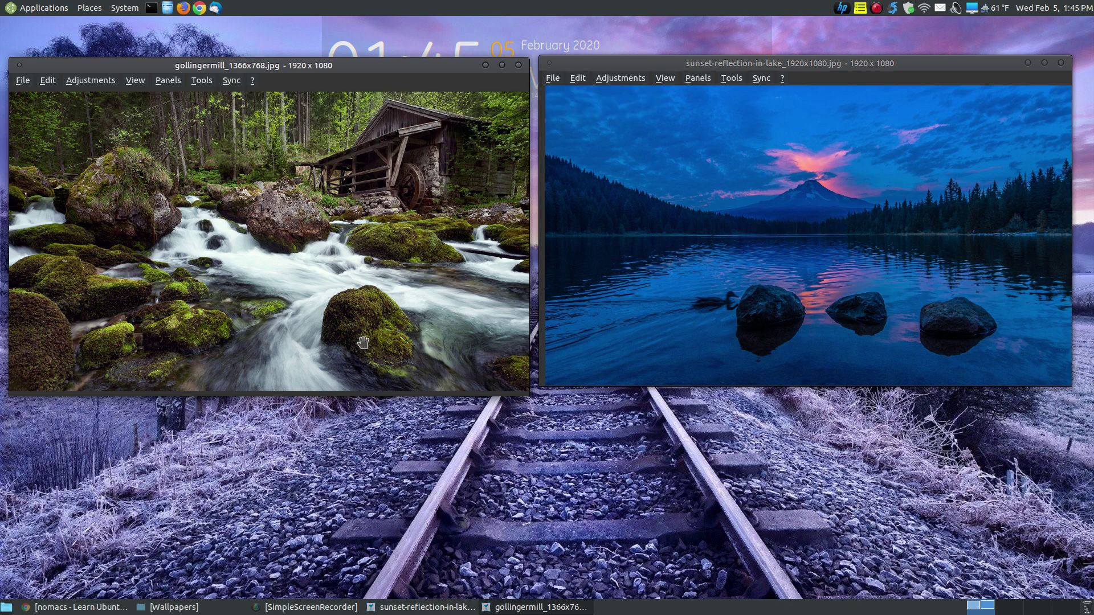
scroll(362, 342, "up", 5)
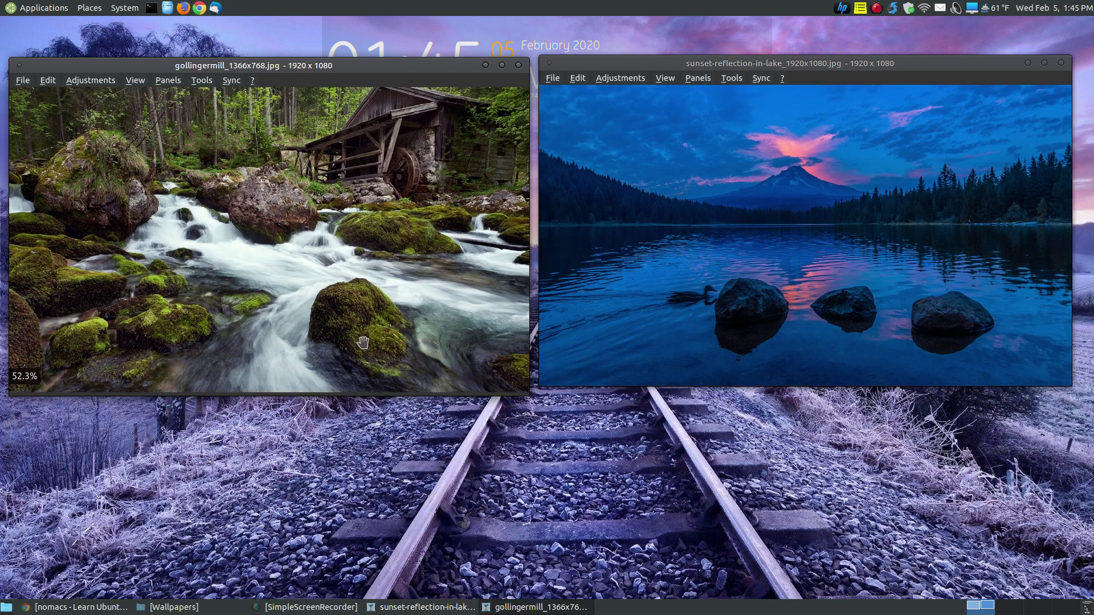
scroll(363, 342, "down", 5)
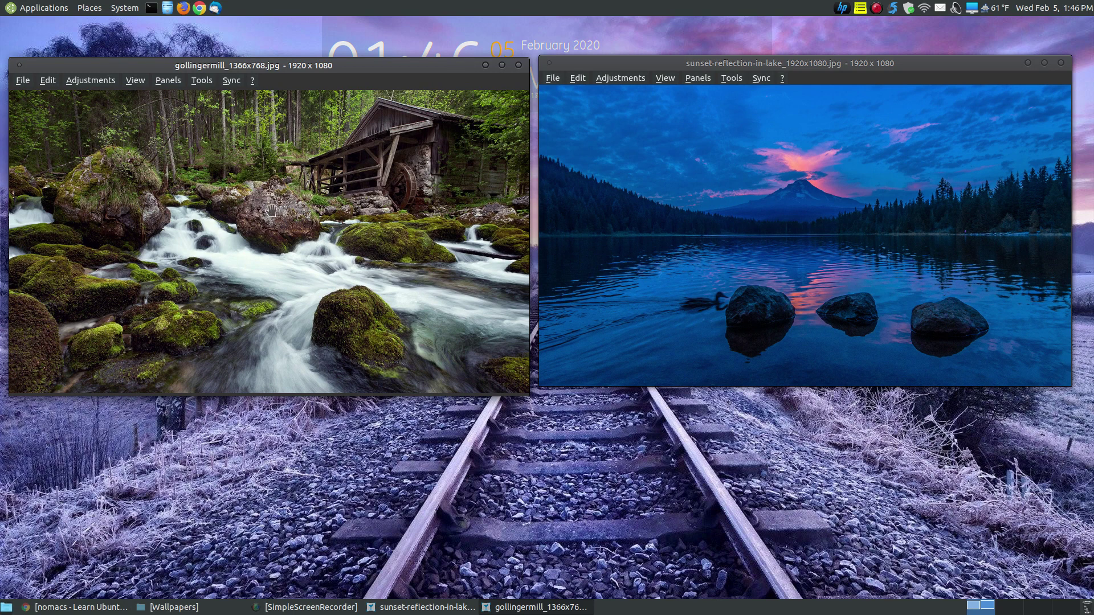
left_click(93, 80)
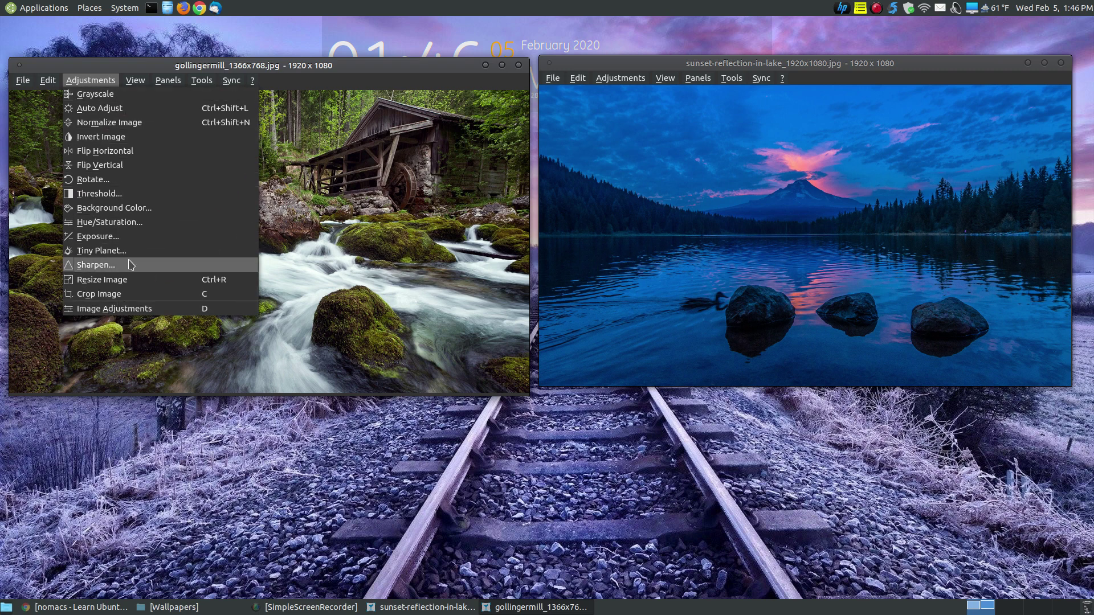
mouse_move(202, 80)
left_click(366, 68)
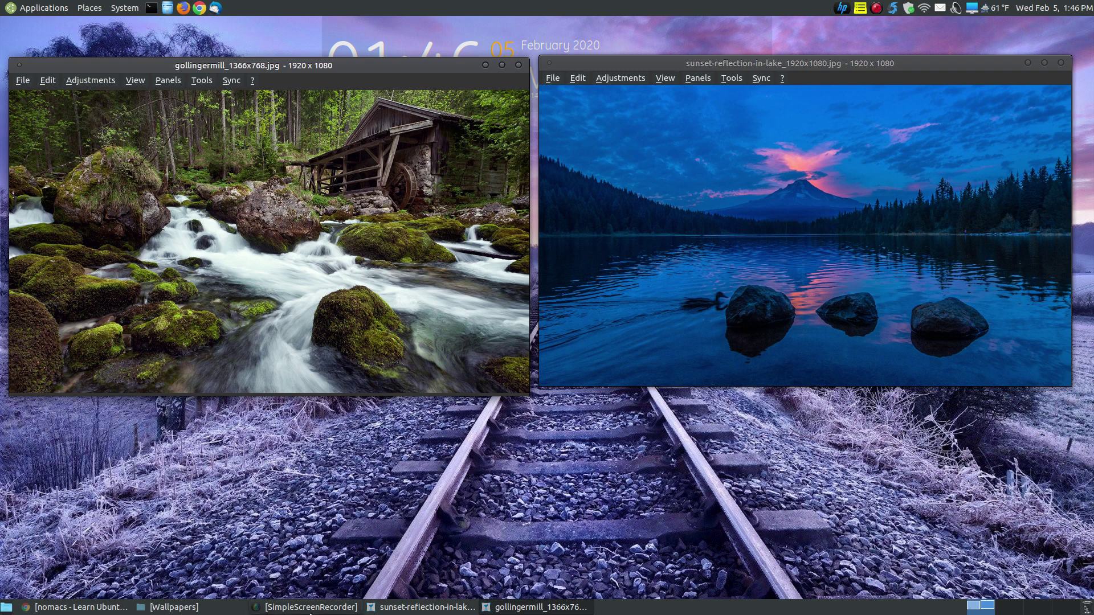
- Switch to the Wallpapers file manager window and open circle.gif from the Animated Gifs folder with nomacs
left_click(171, 606)
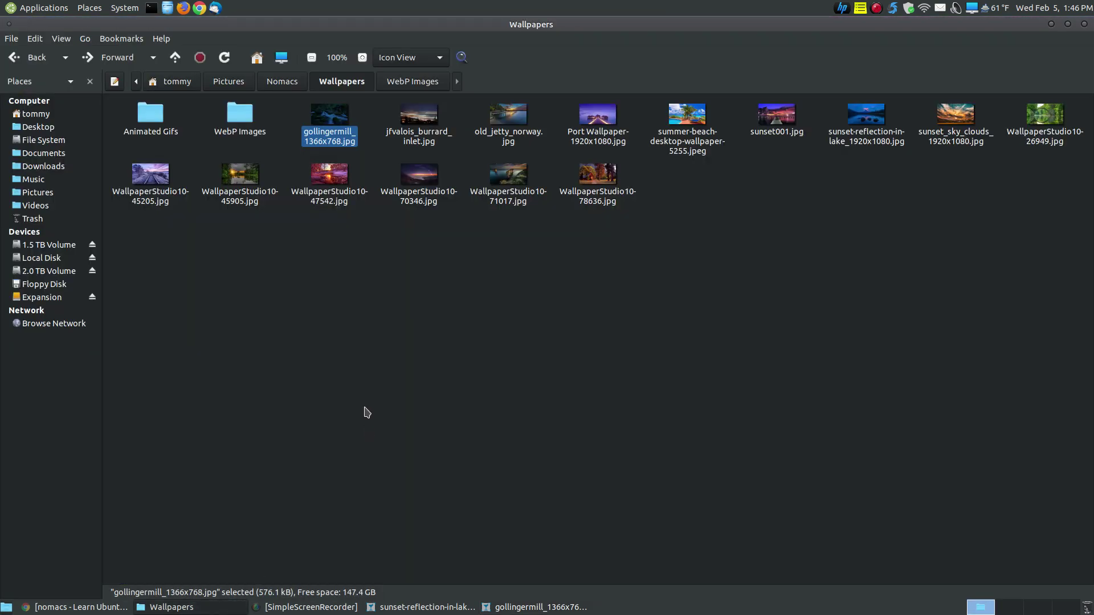
double_click(150, 116)
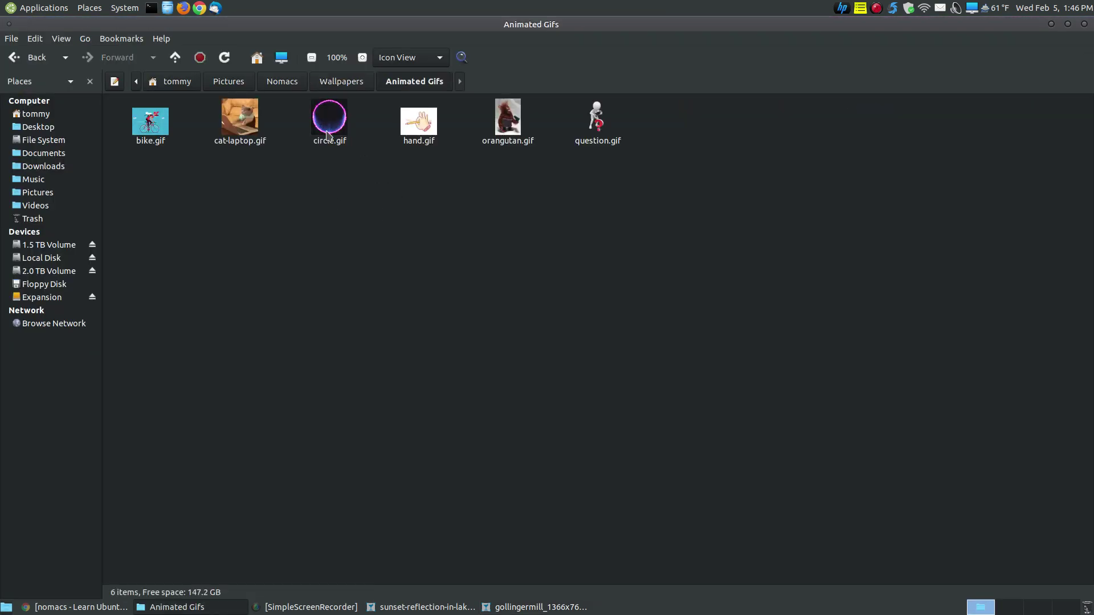
right_click(329, 135)
mouse_move(399, 155)
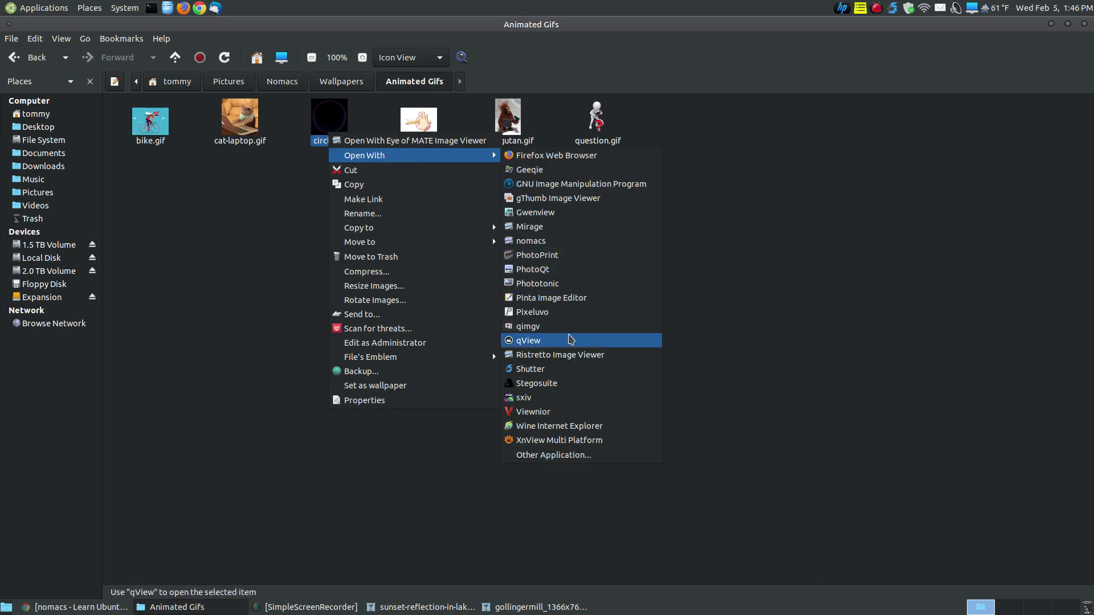
left_click(552, 242)
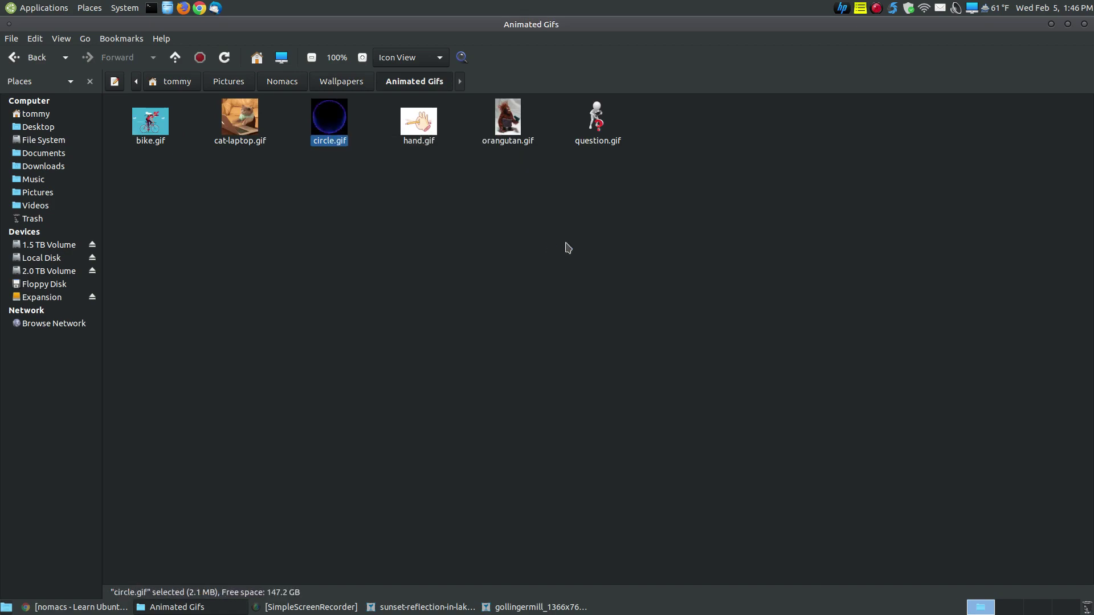
- Browse through the animated GIFs around hand.gif in nomacs, then close that viewer
key("Right")
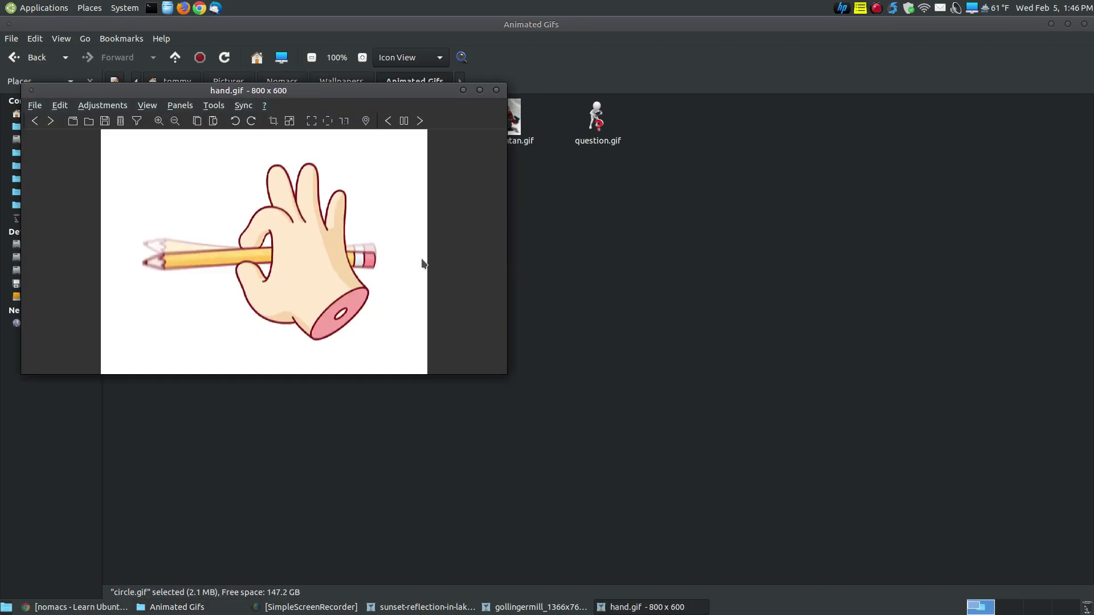
key("Right")
key("Left")
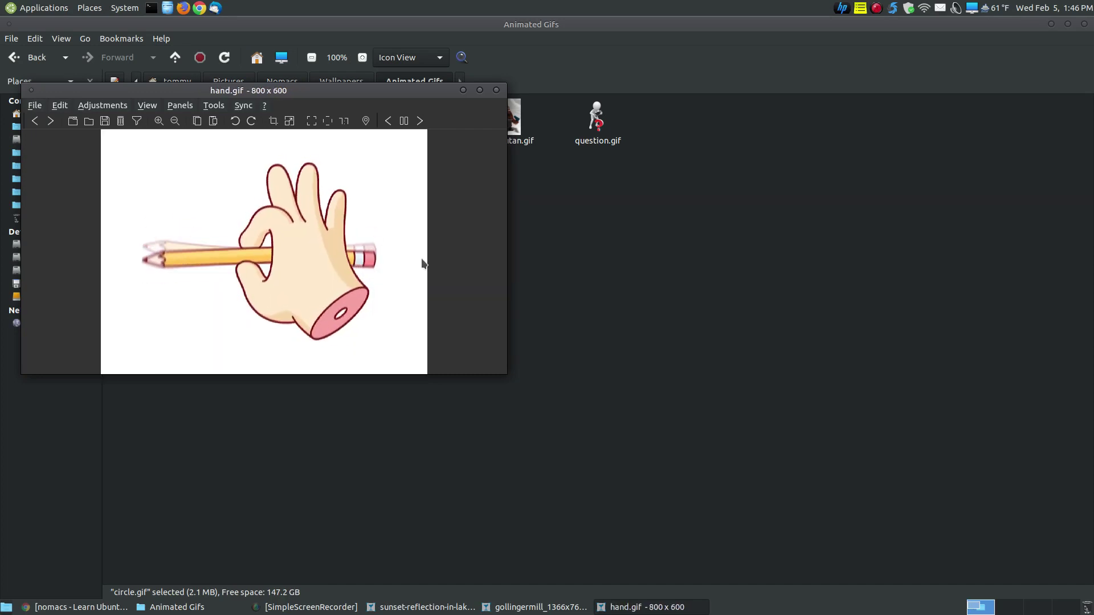
left_click(497, 91)
- Try to open animated-bike.webp from the WebP Images folder in the default viewer and show that viewer's About information
left_click(344, 85)
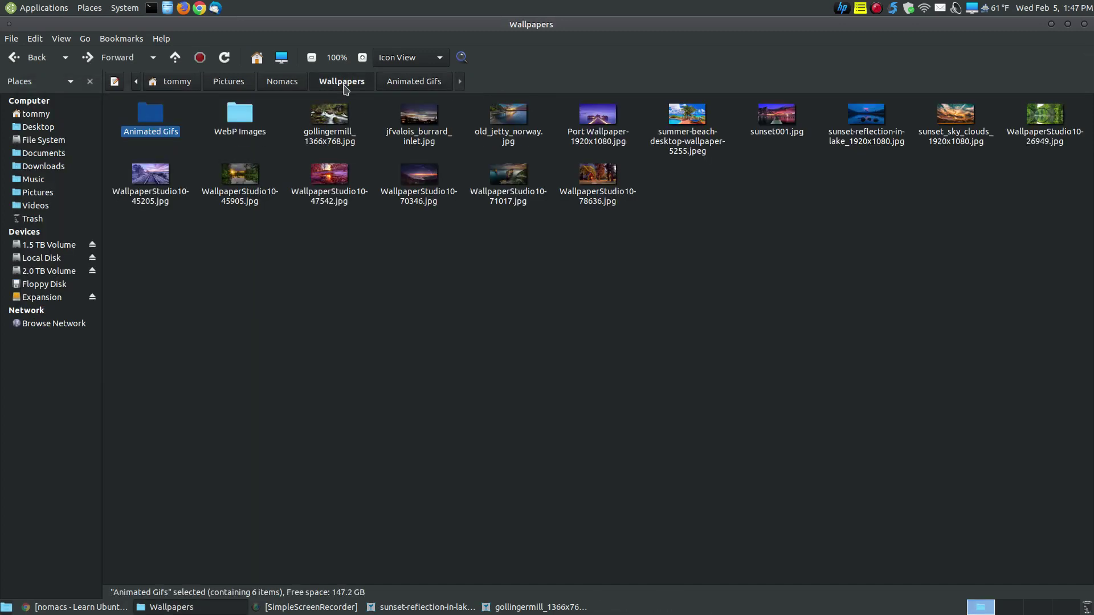
double_click(240, 119)
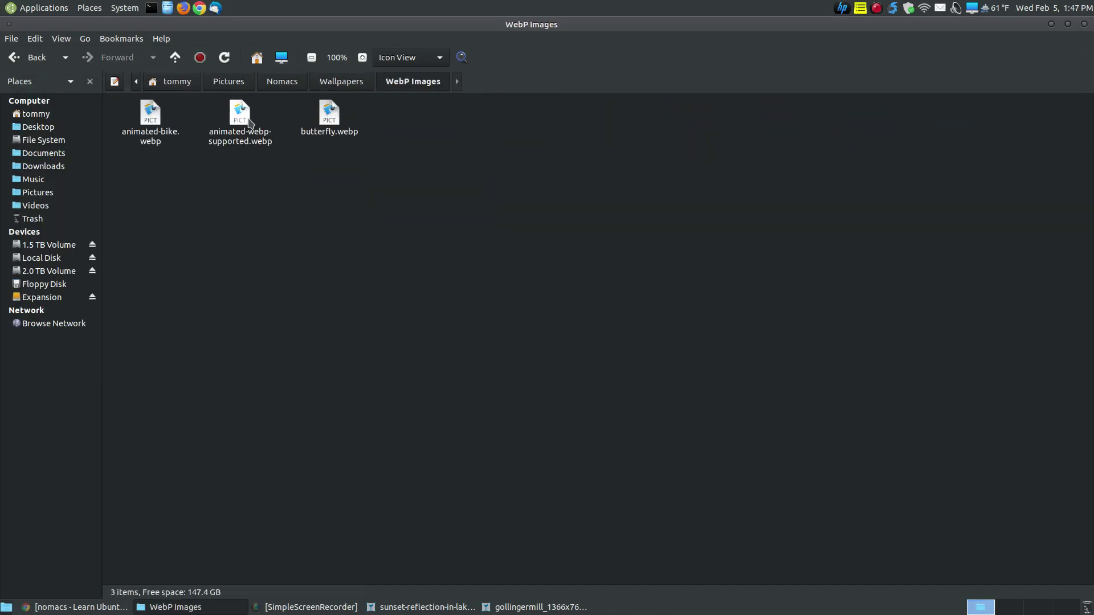
left_click(154, 139)
double_click(154, 139)
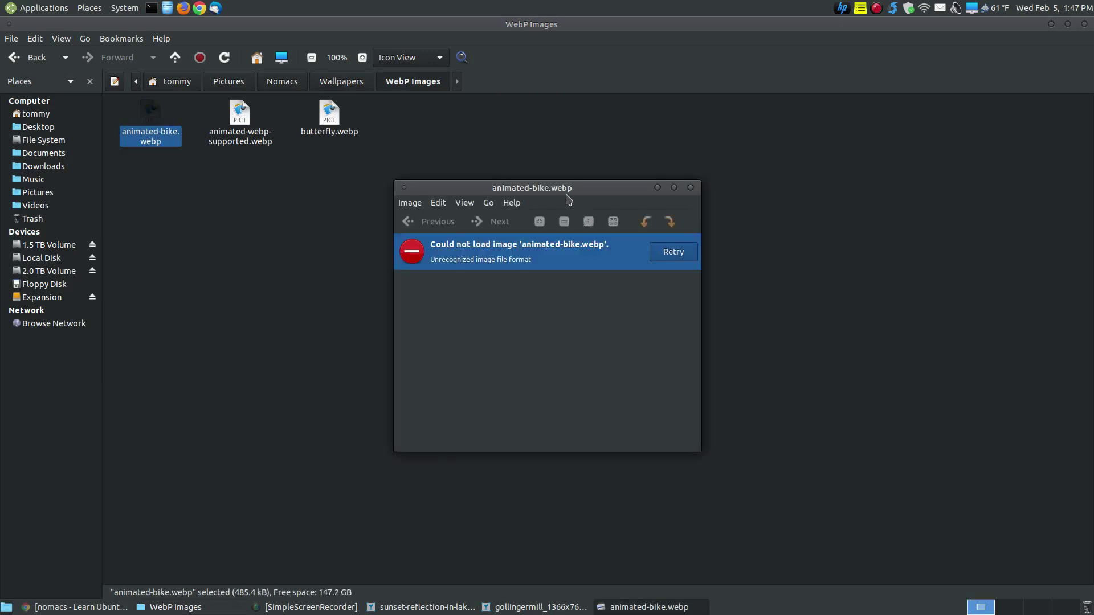
left_click(518, 203)
left_click(520, 232)
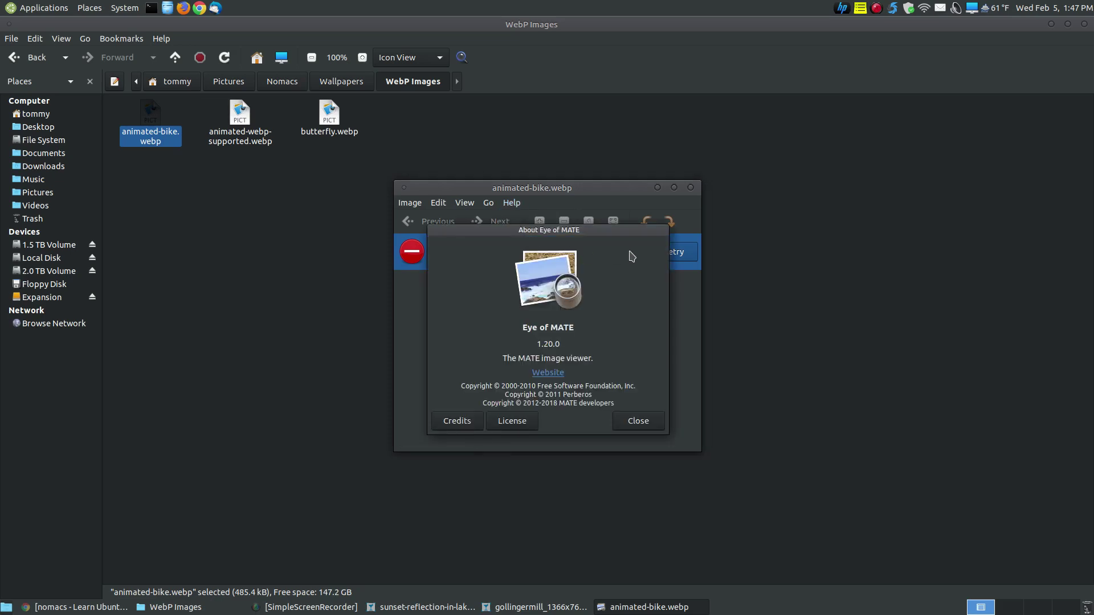
- Close the default viewer with its About dialog and open animated-bike.webp in nomacs, placing its window near the screen centre
left_click(638, 425)
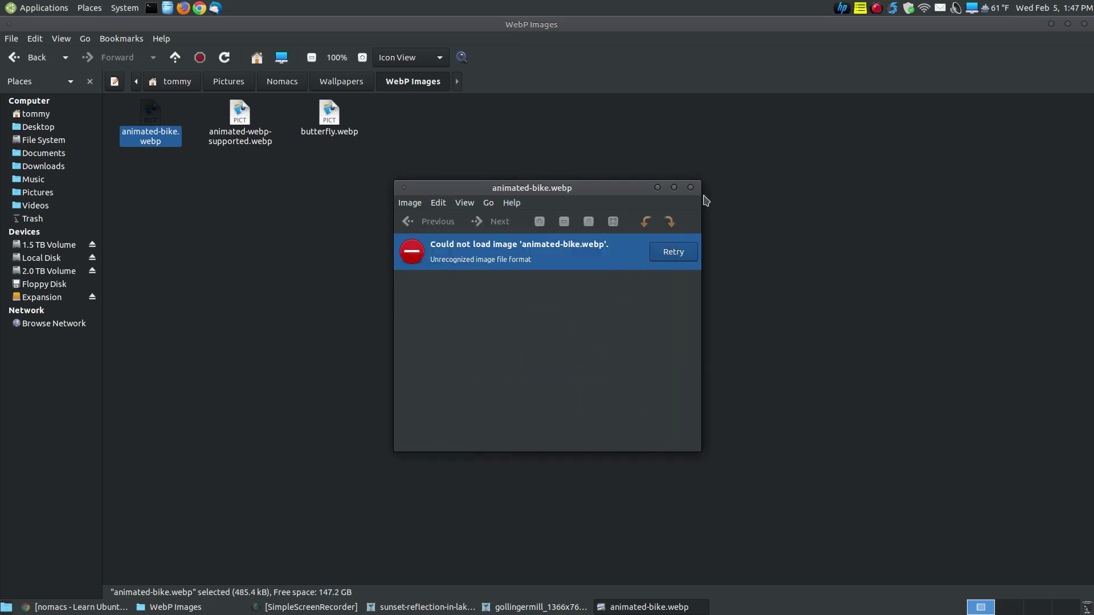
left_click(690, 188)
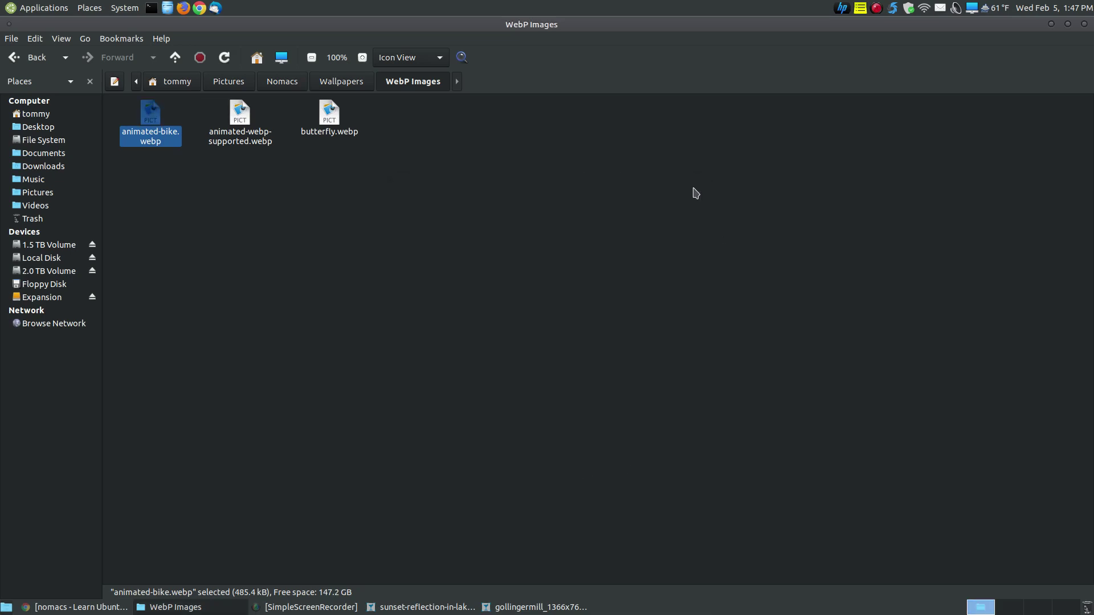
right_click(155, 141)
mouse_move(240, 162)
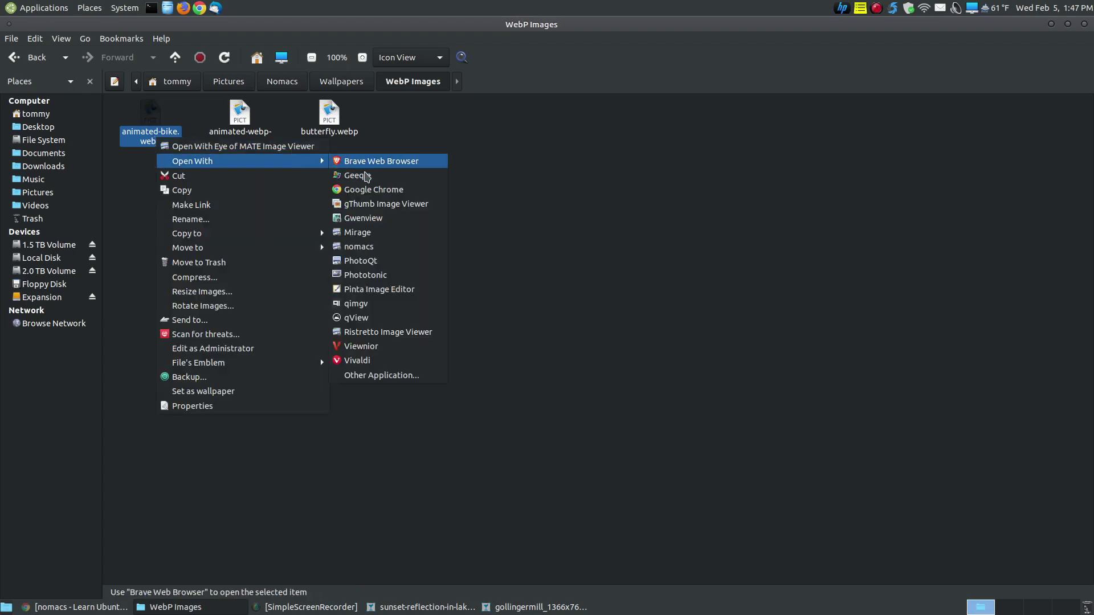
left_click(374, 246)
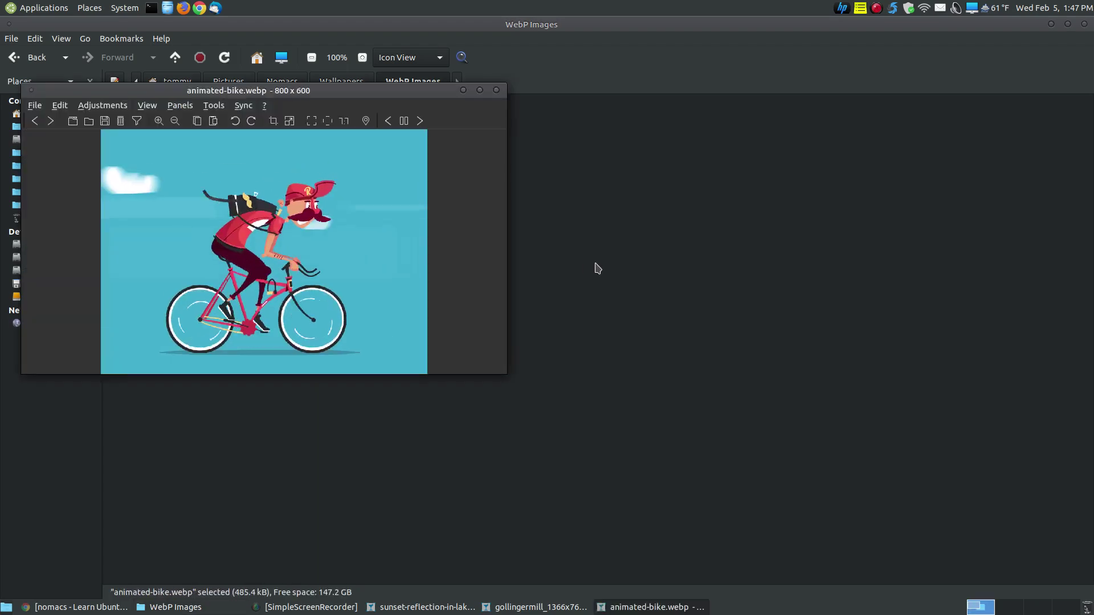
left_click_drag(313, 94, 567, 161)
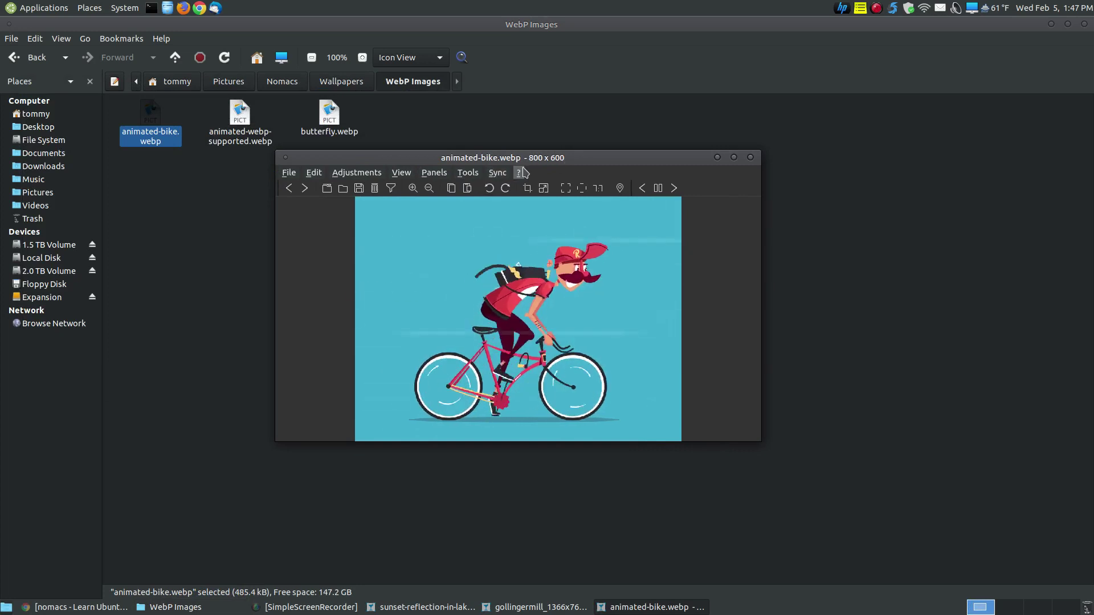
- Browse the other WebP images, animated-webp-supported.webp and butterfly.webp, in nomacs, then close that viewer
key("Right")
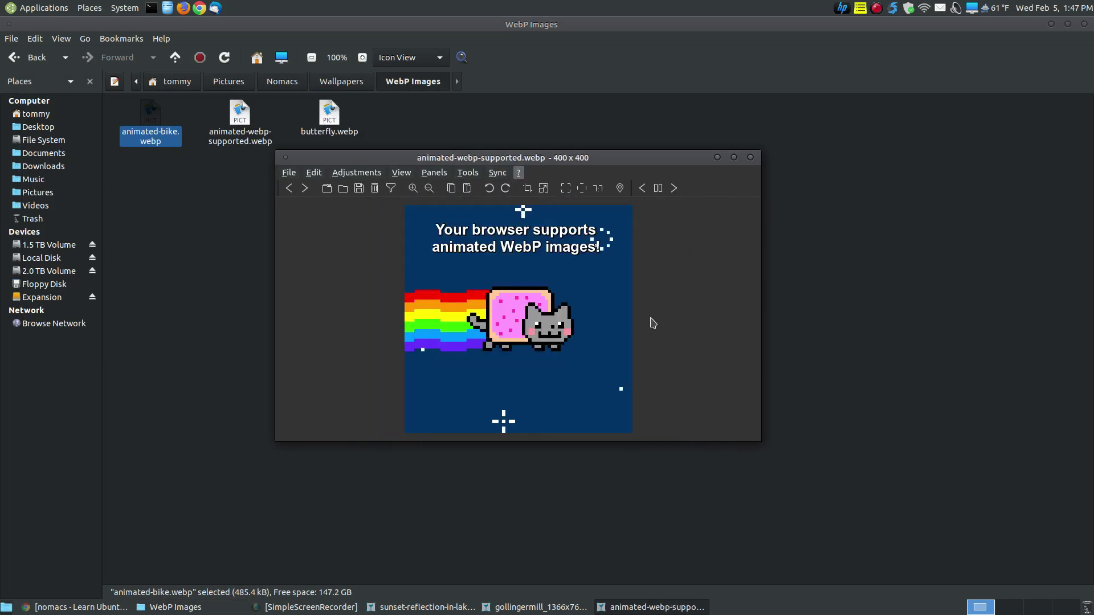
key("Right")
key("Right")
key("Left")
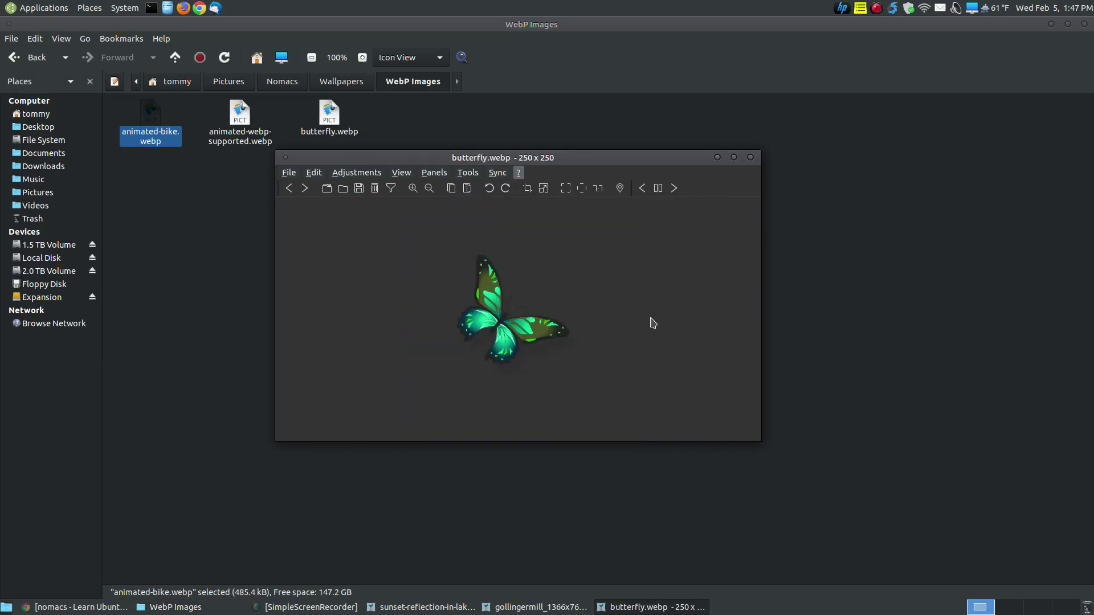
key("Escape")
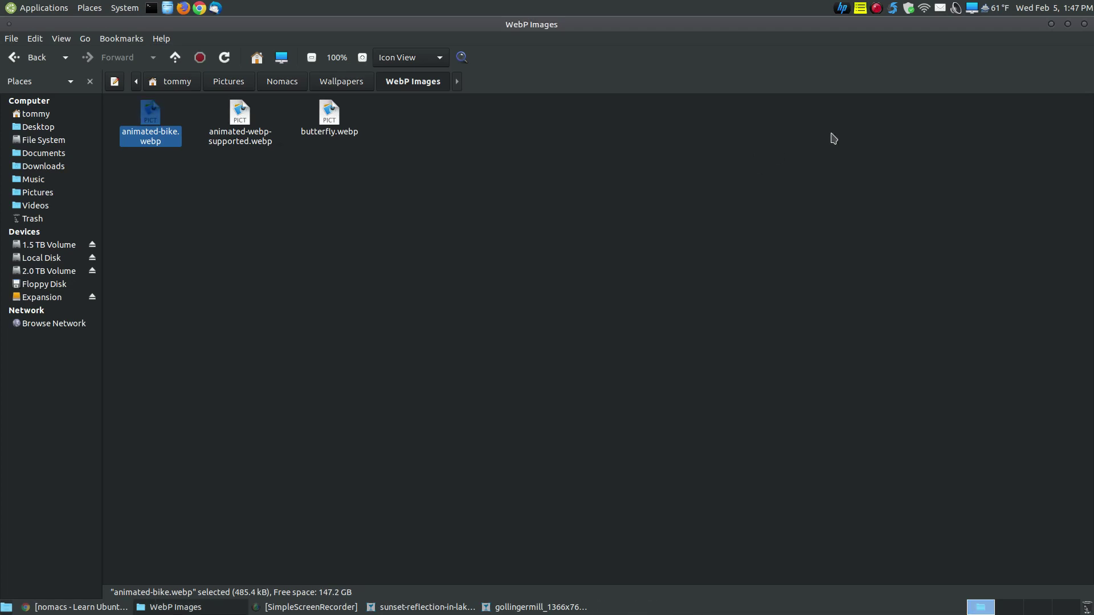
- Minimize the WebP Images window and review the image adjustment commands available in the gollingermill viewer
left_click(1051, 25)
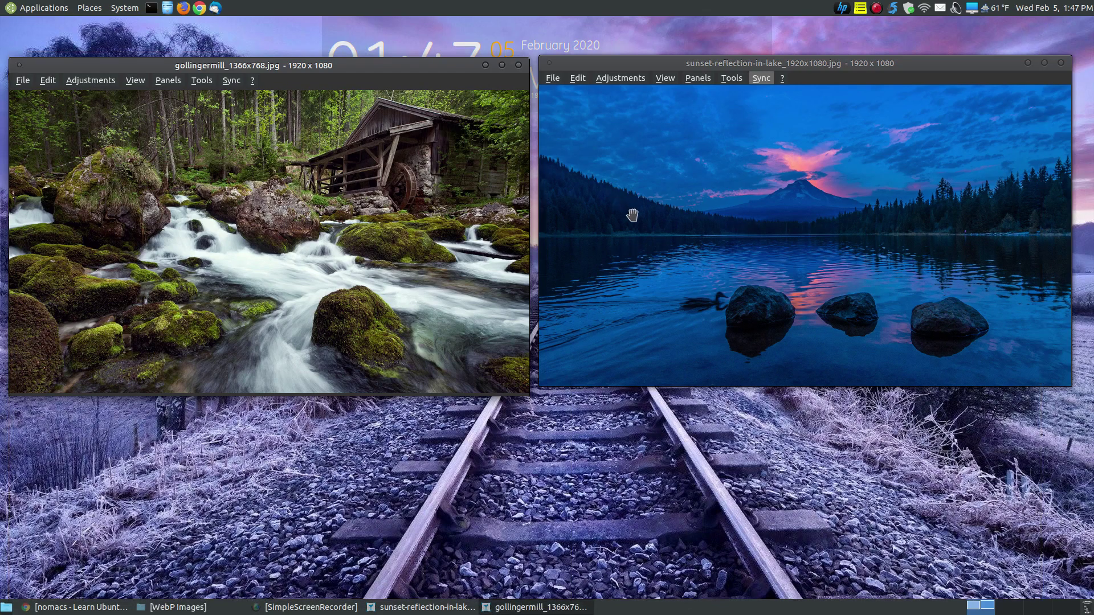
left_click(105, 81)
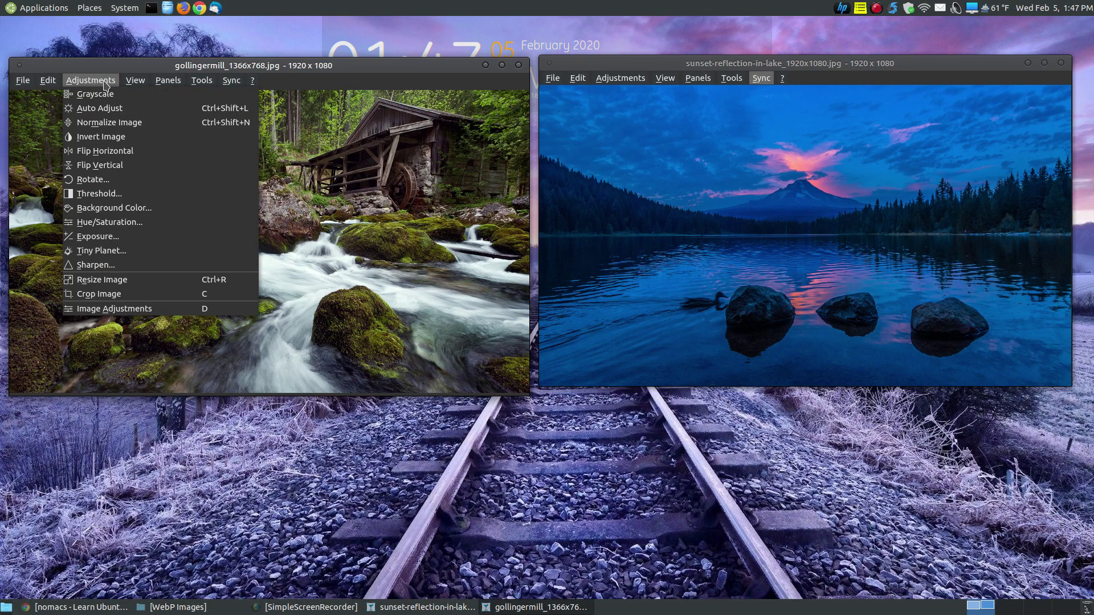
left_click(104, 82)
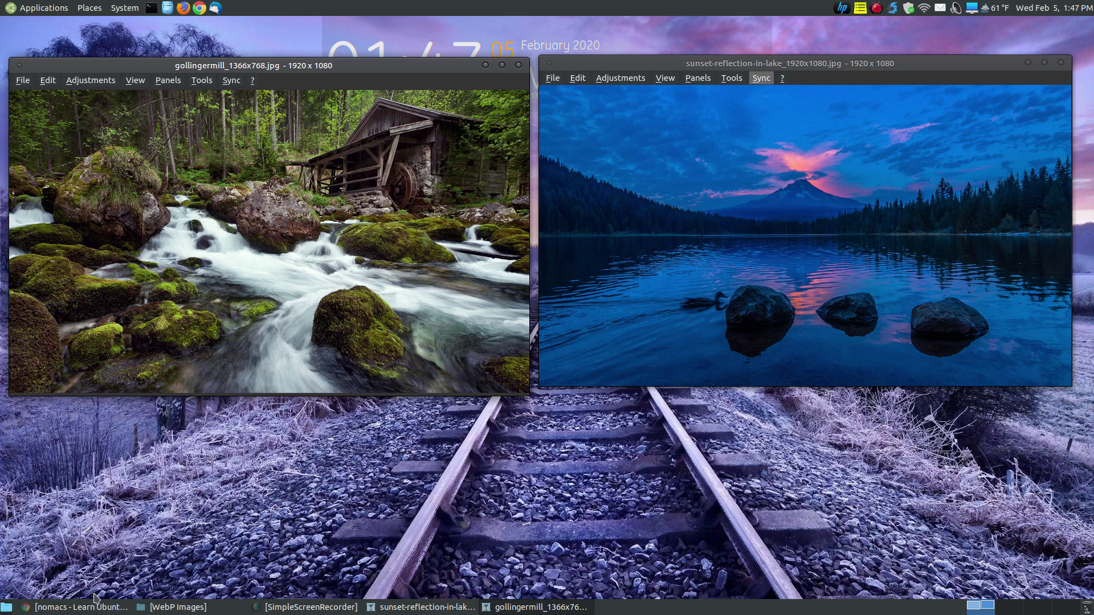
- Switch to the Learn Ubuntu MATE site in Chrome, open its Image Viewers page from Additional Software, and look through the viewer list
left_click(80, 609)
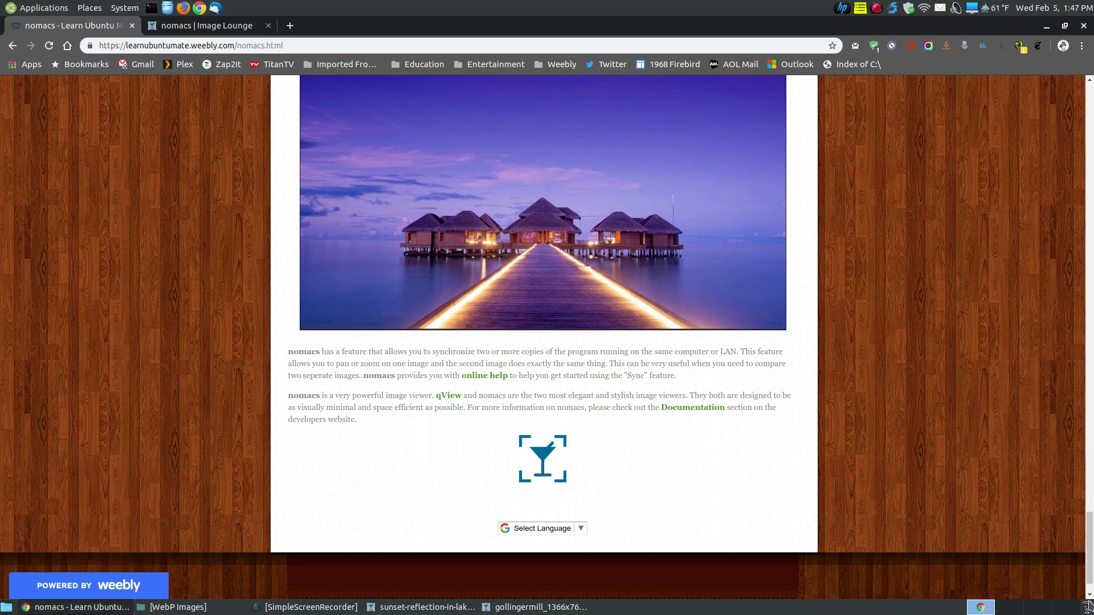
scroll(1089, 493, "up", 2)
left_click_drag(1089, 493, 1090, 86)
mouse_move(515, 207)
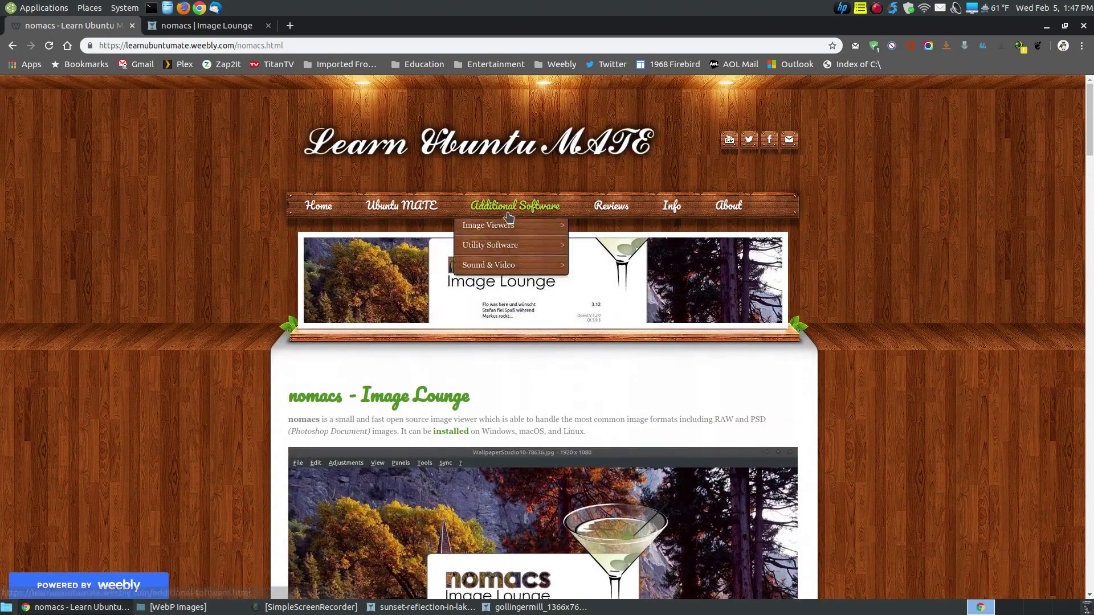
left_click(491, 313)
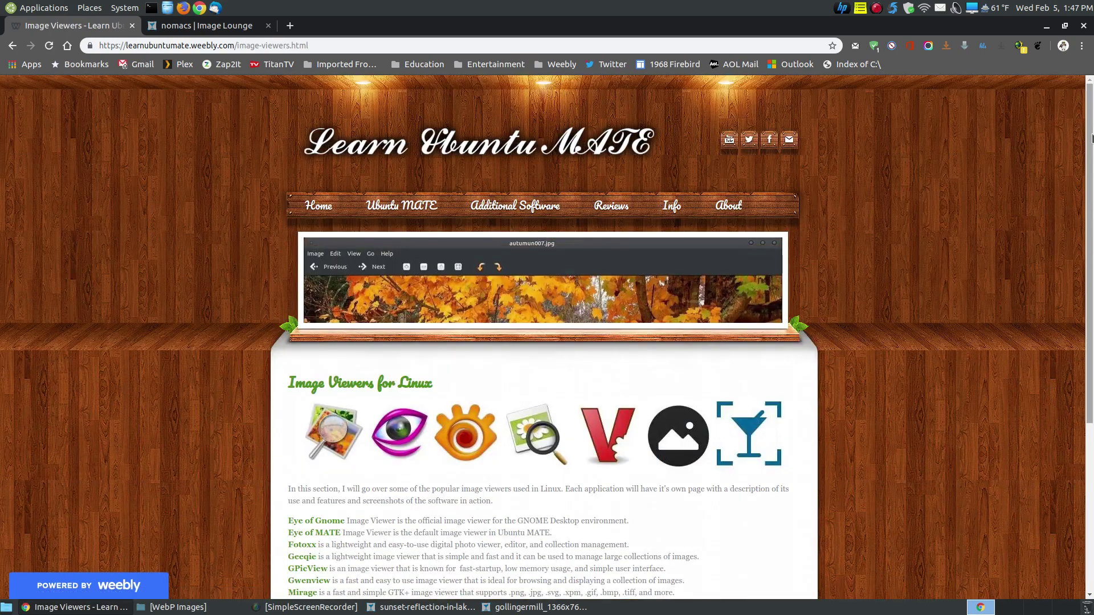
scroll(1085, 205, "down", 3)
scroll(1086, 205, "down", 5)
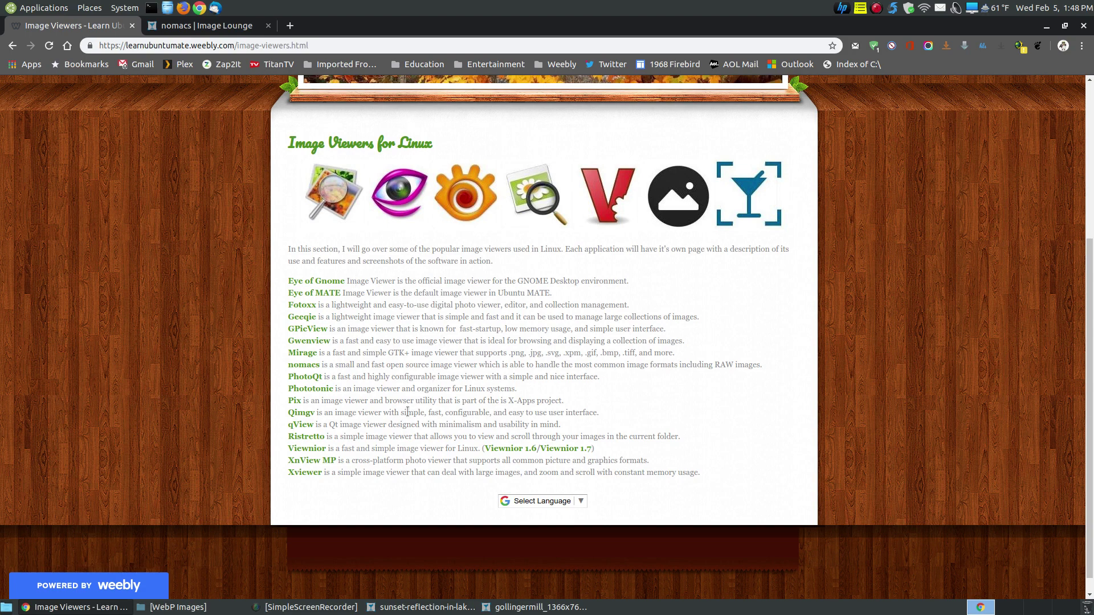
- View the Ristretto page from the image viewer list, then return to the Image Viewers page
left_click(305, 437)
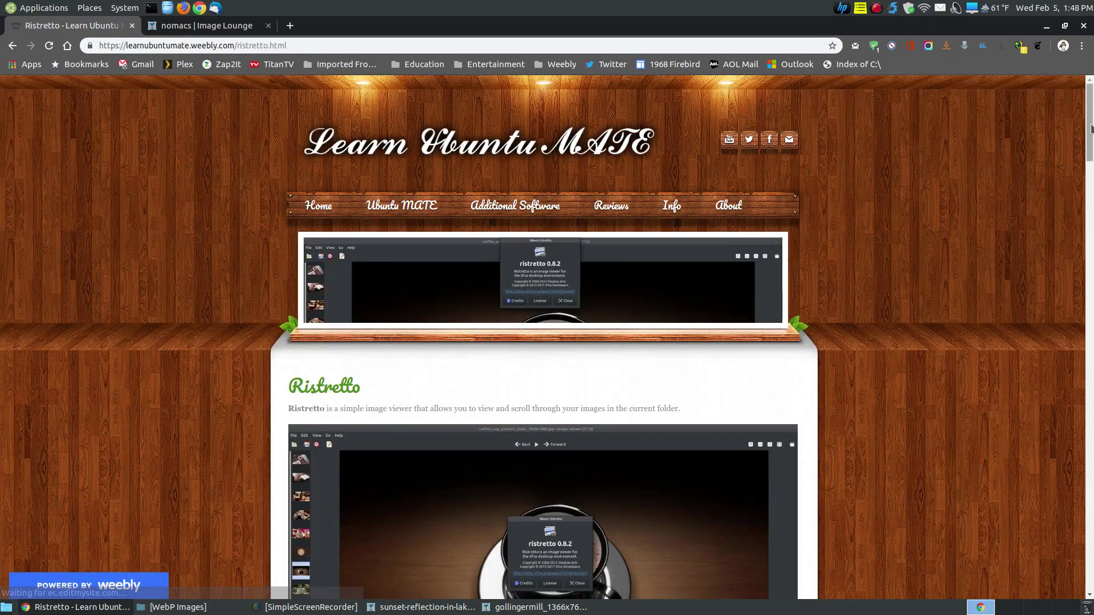
left_click_drag(1085, 118, 40, 82)
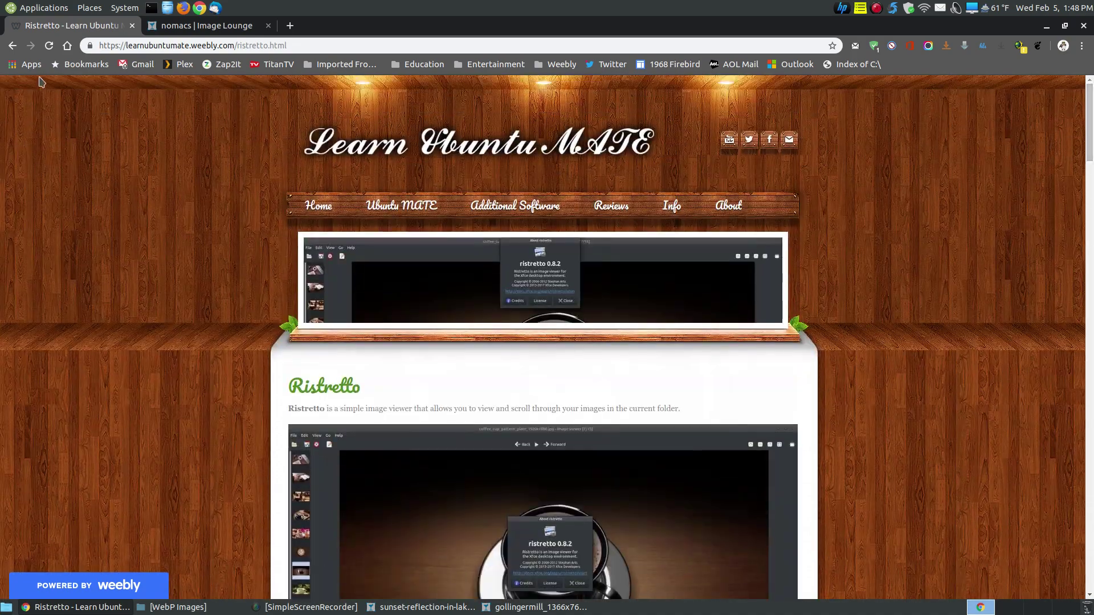
left_click(12, 46)
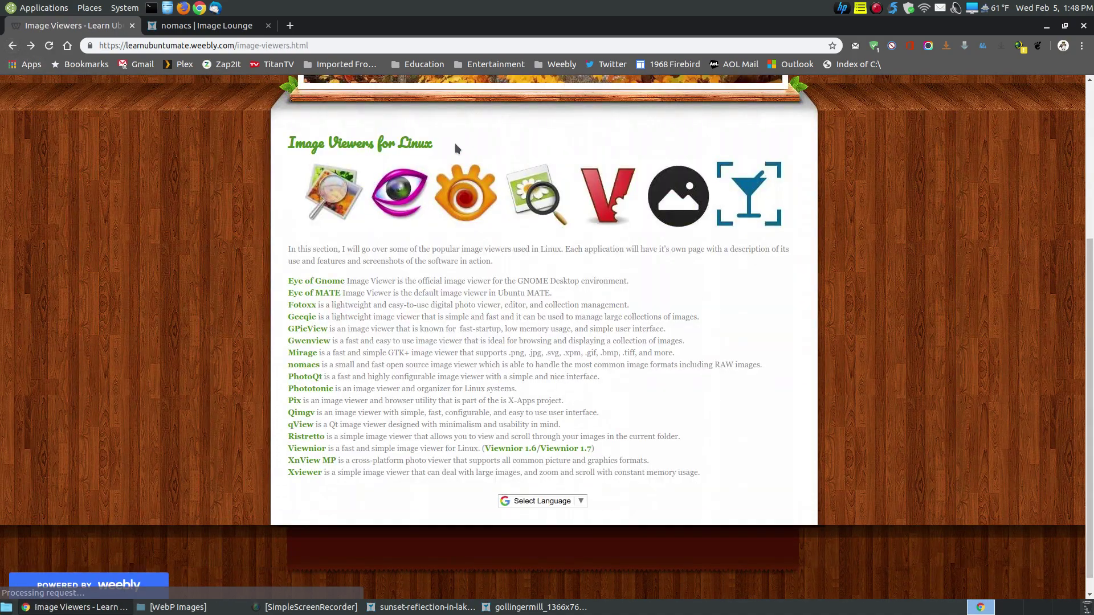